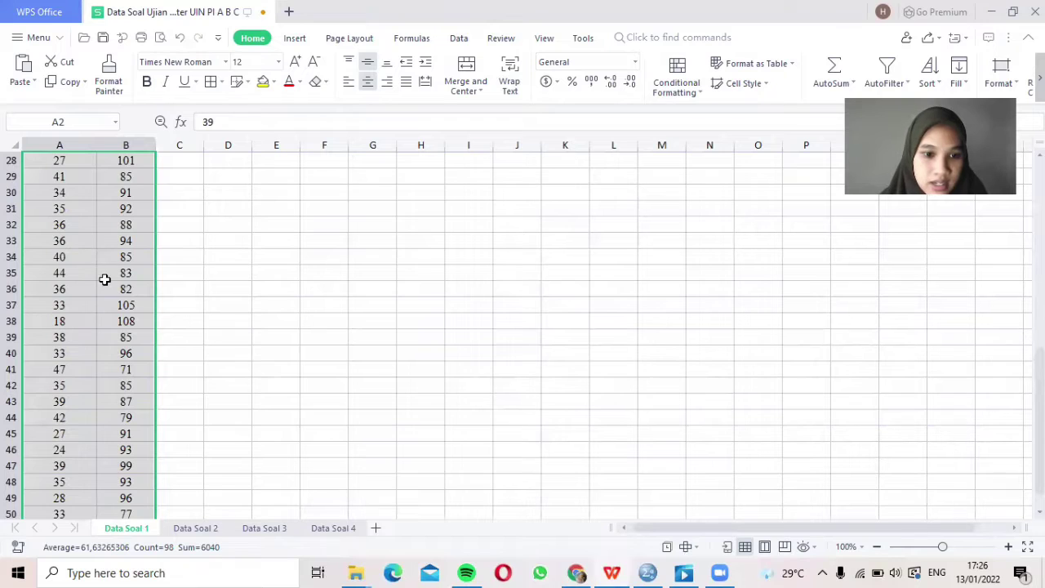
Step: Copy the Kesepian and Hardiness values in A2:B50 of the Data Soal 1 sheet
scroll(102, 278, up, 8)
scroll(102, 294, up, 1)
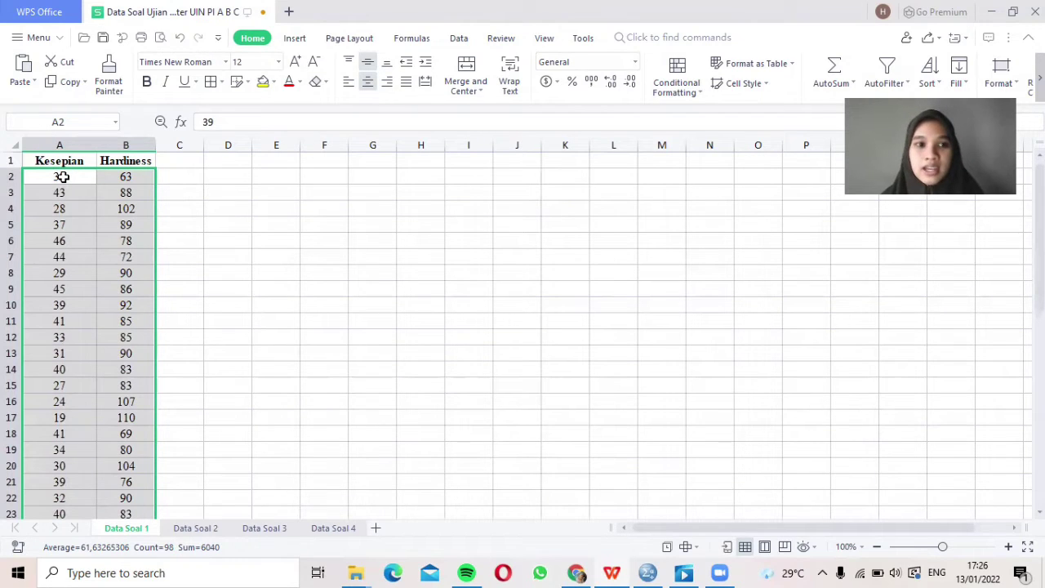
click(63, 177)
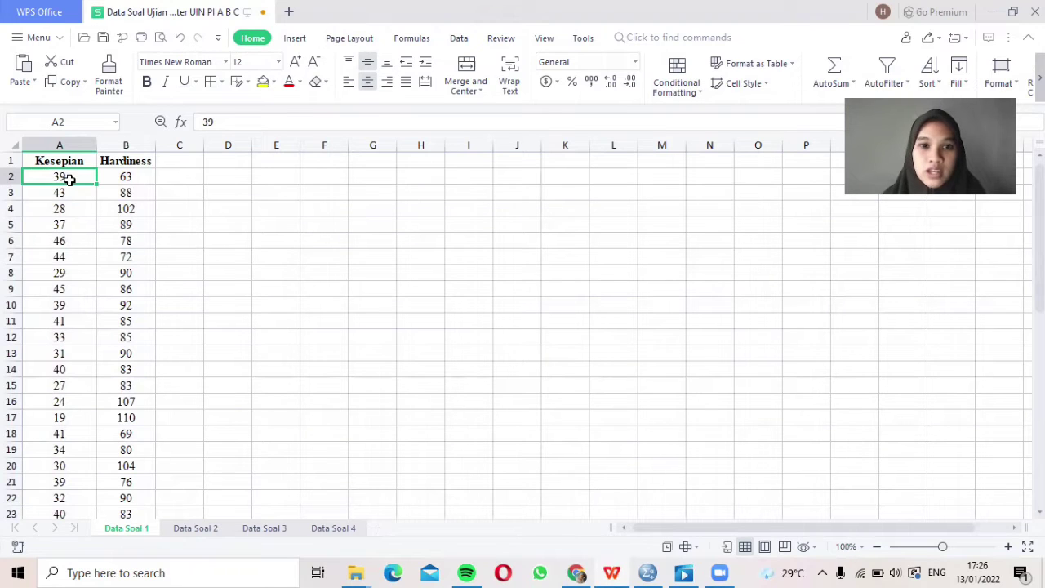
drag(71, 174, 112, 490)
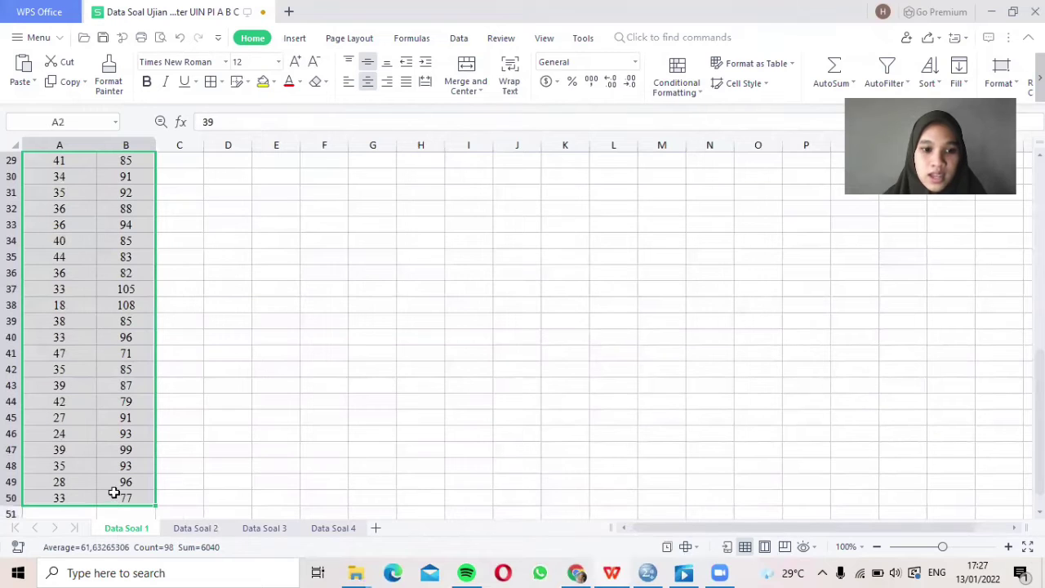
right_click(106, 388)
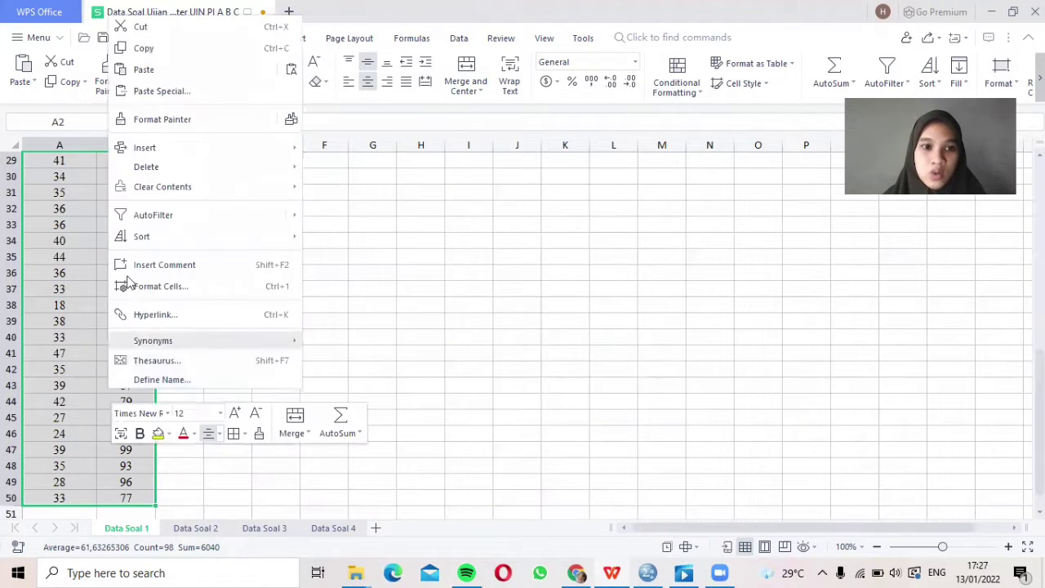
click(157, 51)
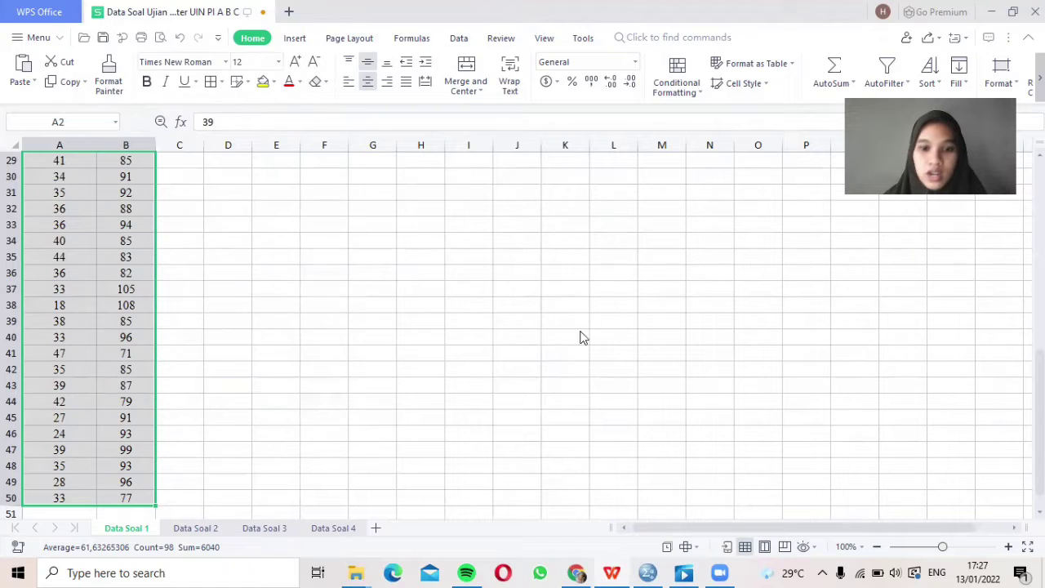
Step: Switch to the SPSS Data Editor and paste the copied values starting at row 1 of the first column
click(649, 573)
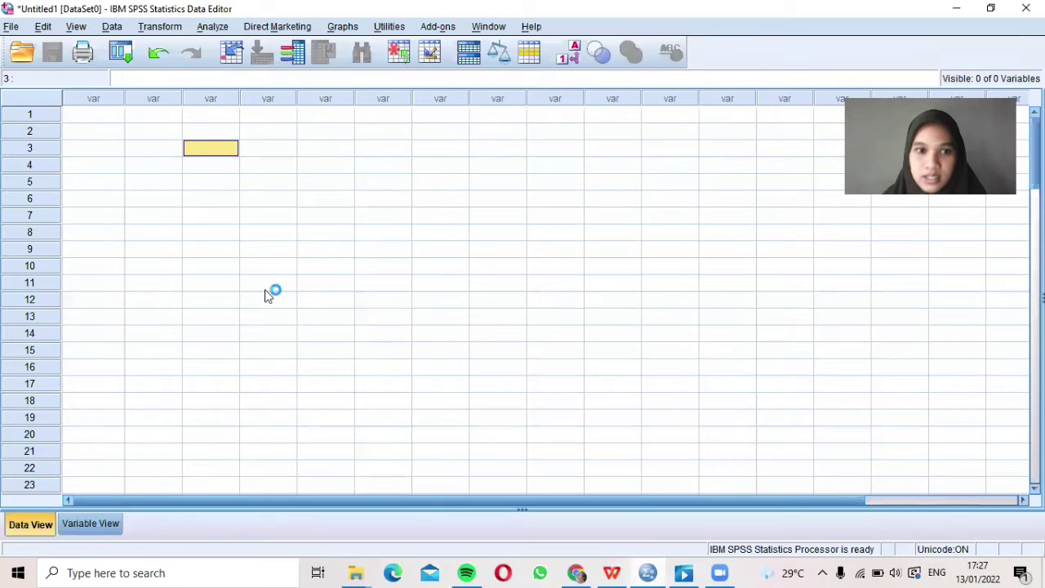
click(93, 99)
right_click(101, 115)
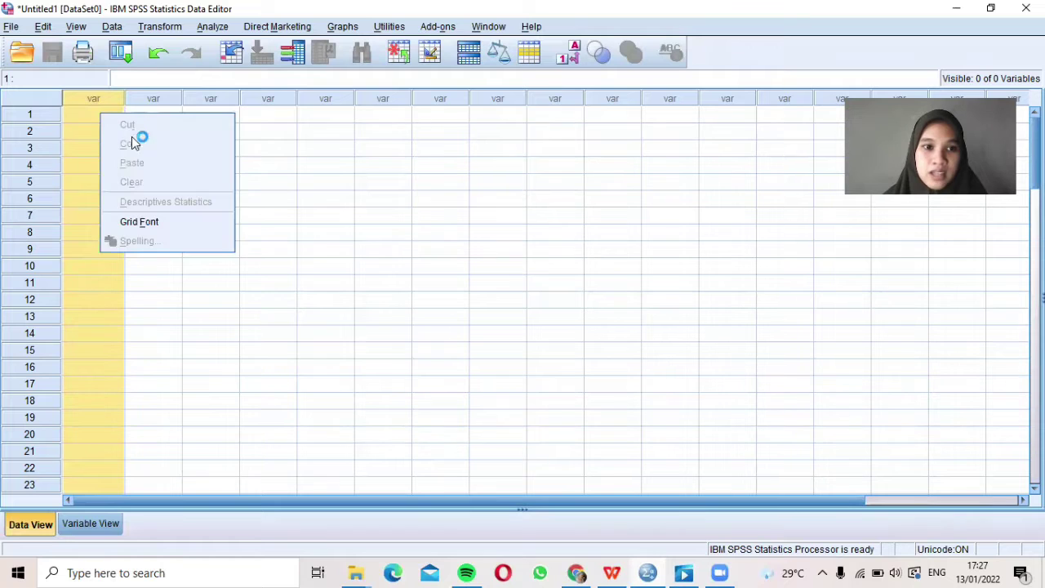
click(95, 119)
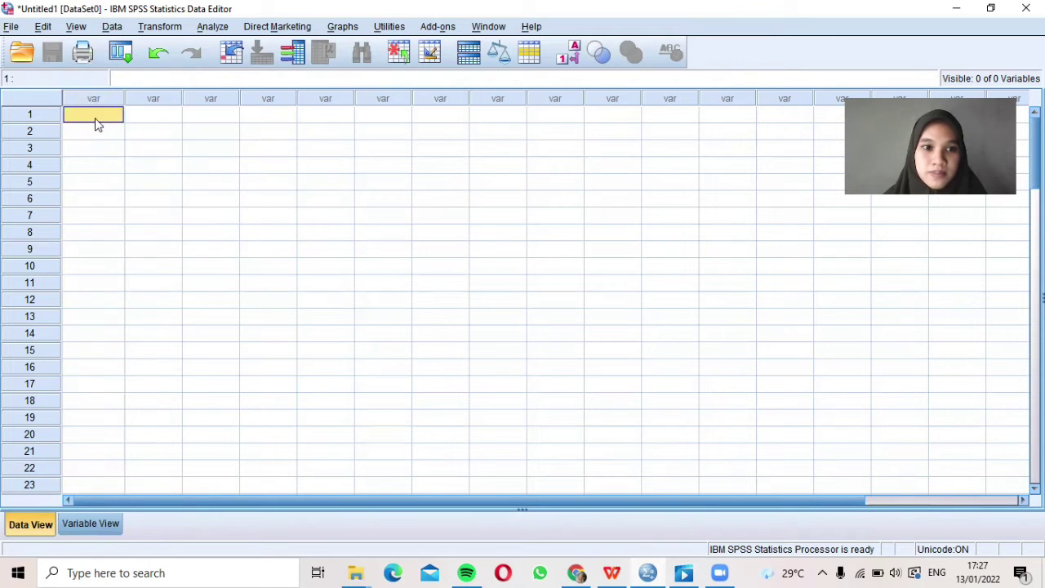
right_click(96, 119)
click(128, 169)
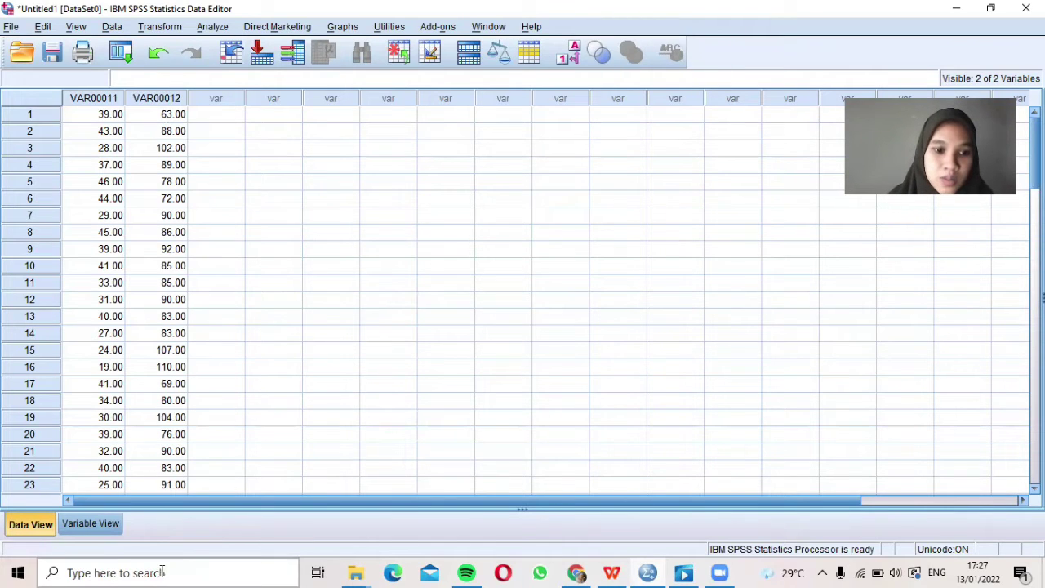
Step: Rename the first variable as kesepian and the second as hardiness
click(79, 529)
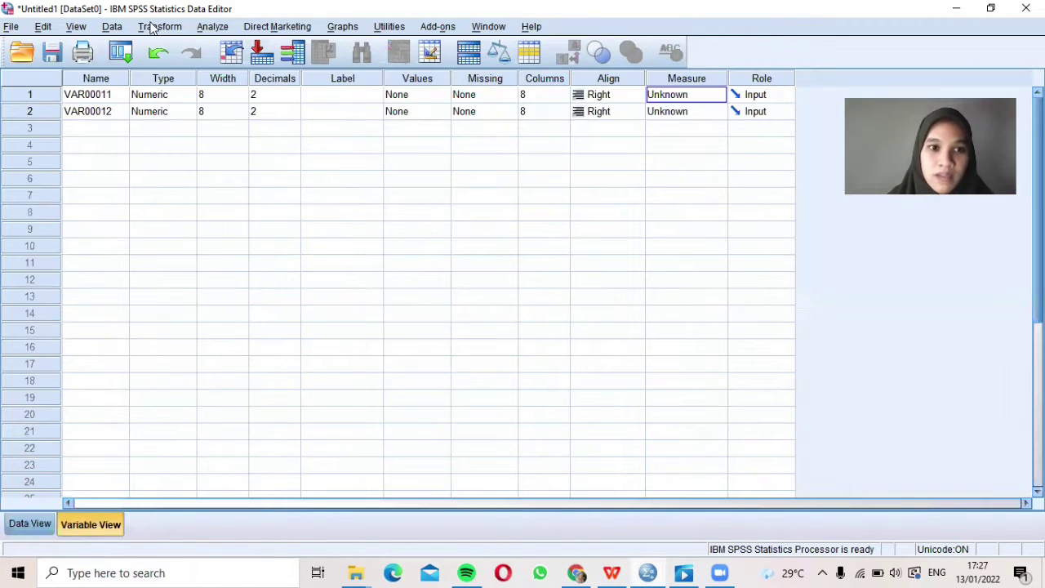
click(105, 96)
key(BackSpace)
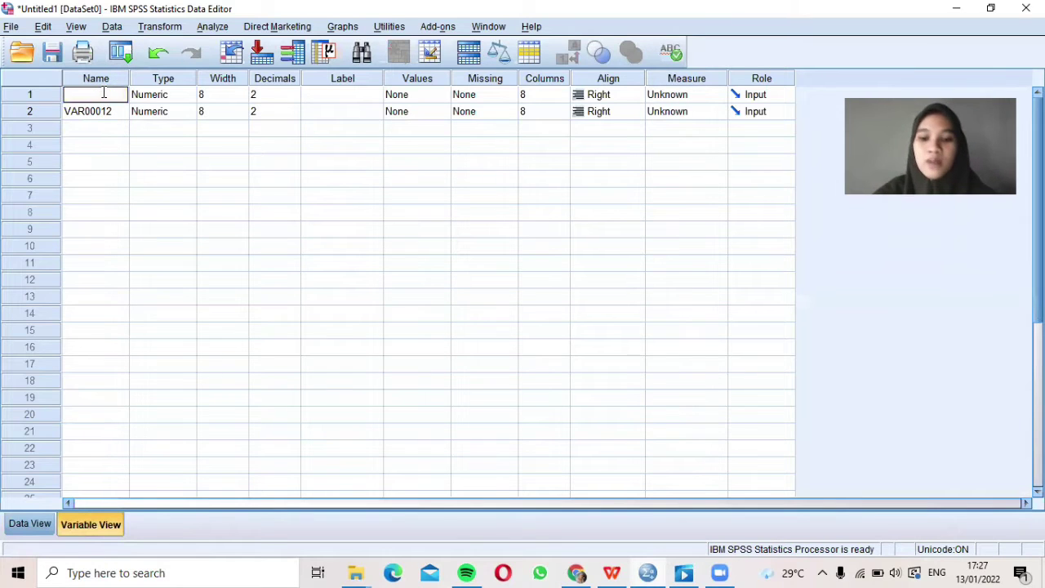
text(kesepian)
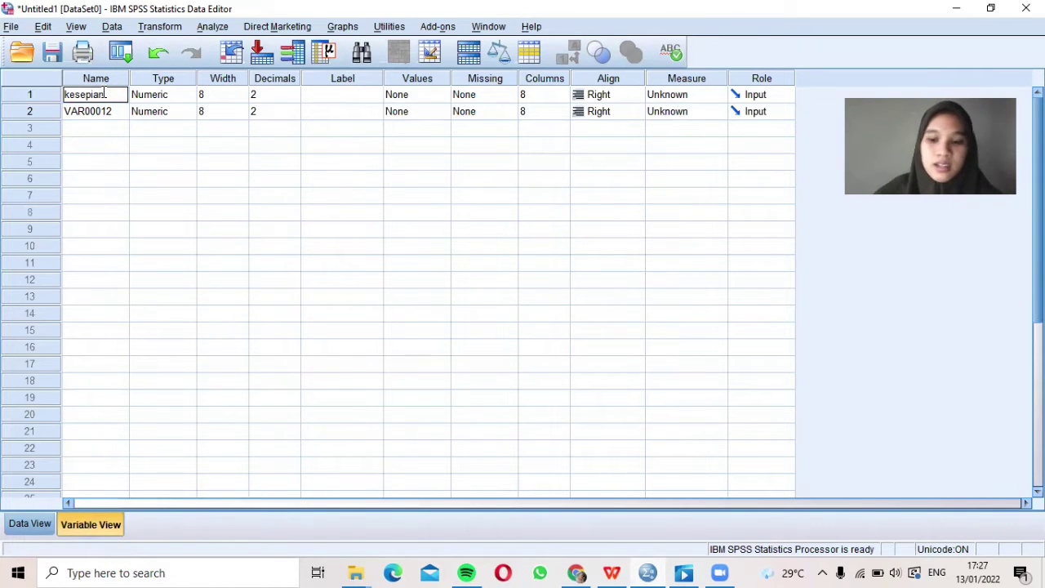
key(Return)
key(BackSpace)
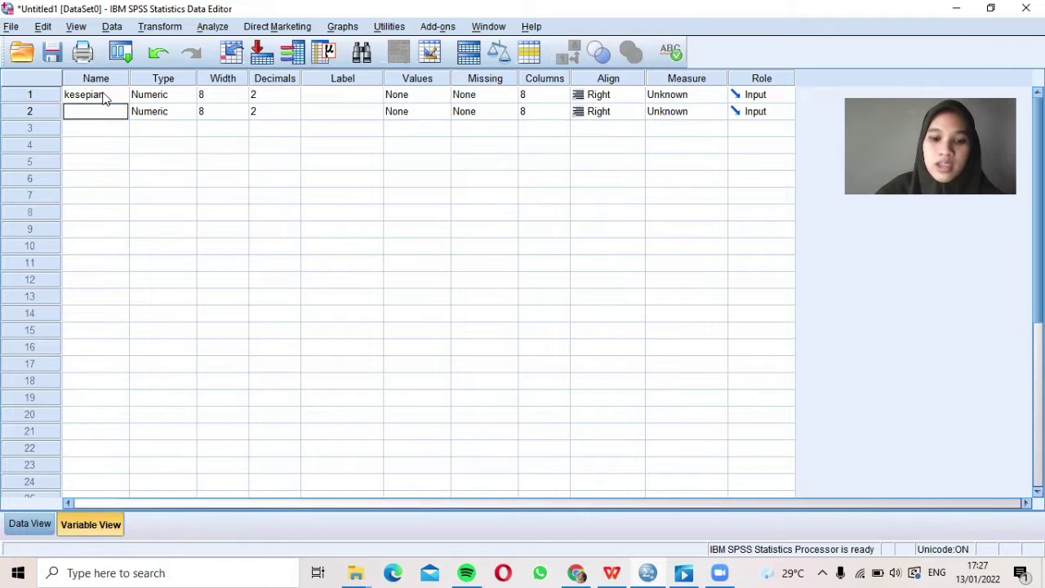
text(hardiness)
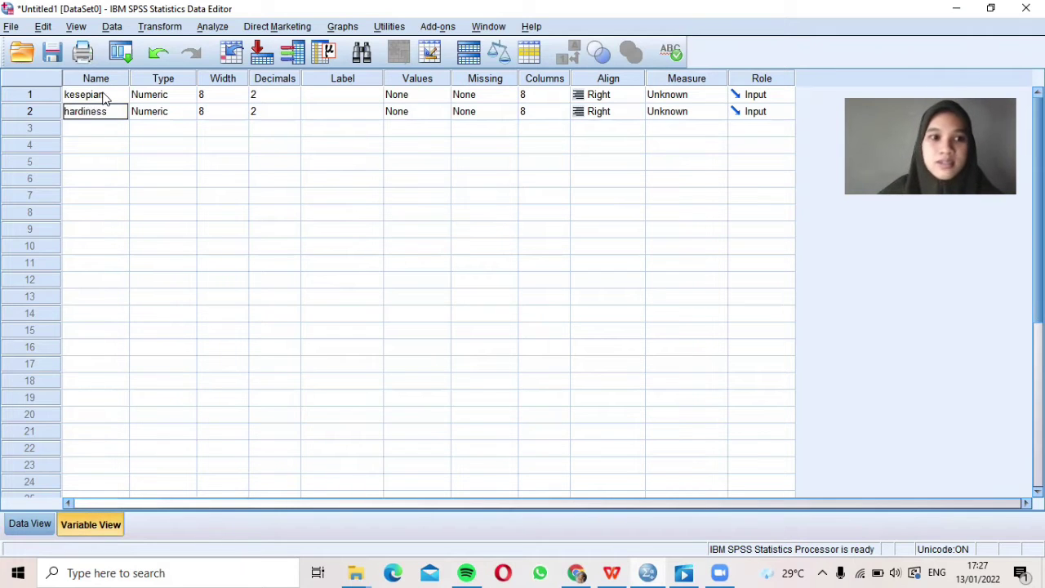
Step: Set the decimals of both kesepian and hardiness to 0
click(288, 95)
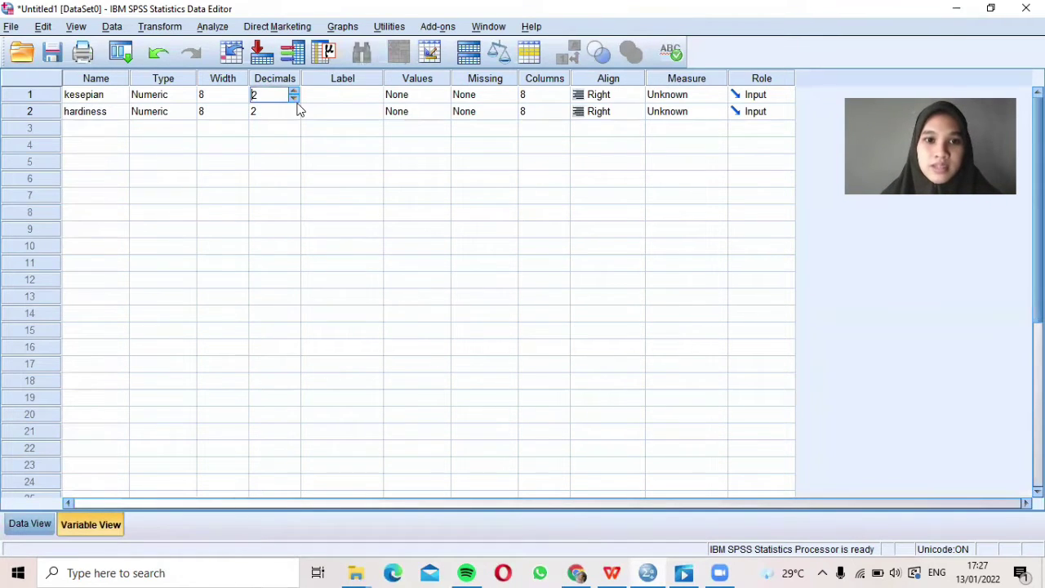
click(295, 99)
click(295, 98)
click(288, 112)
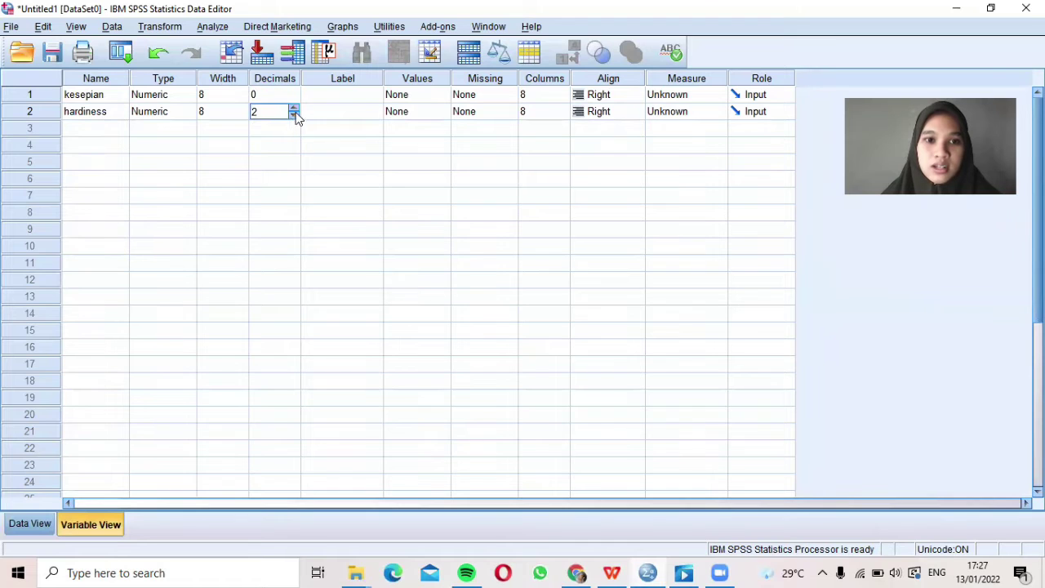
click(294, 116)
click(295, 115)
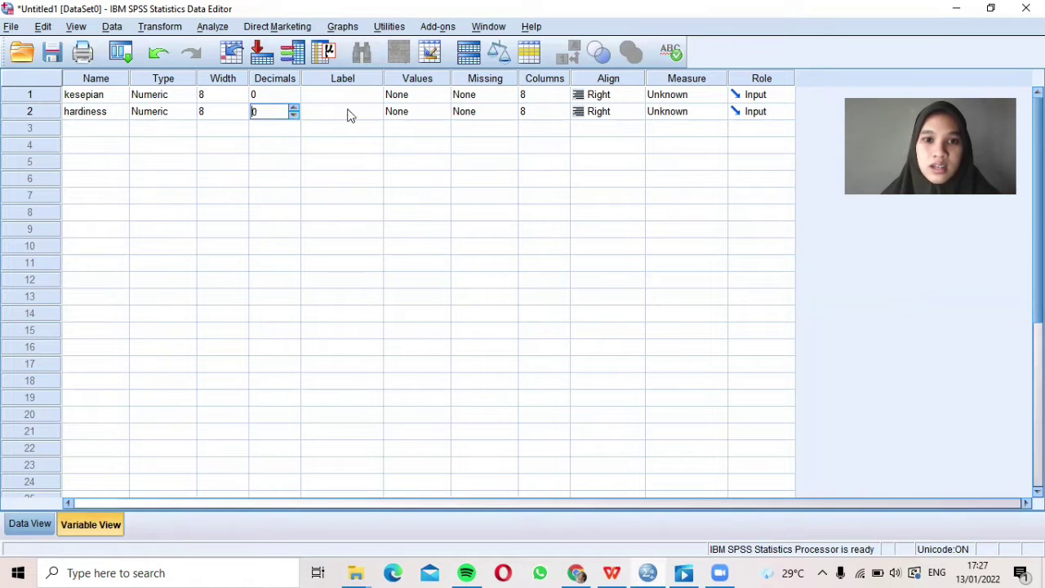
Step: Set the measurement level of kesepian and hardiness to Scale
click(667, 100)
click(669, 113)
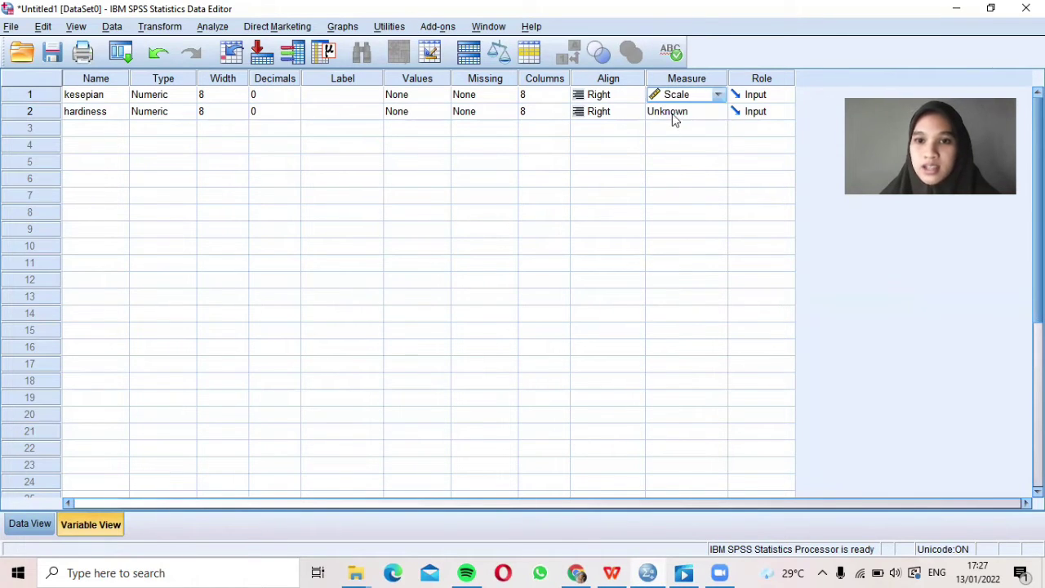
click(672, 114)
click(676, 128)
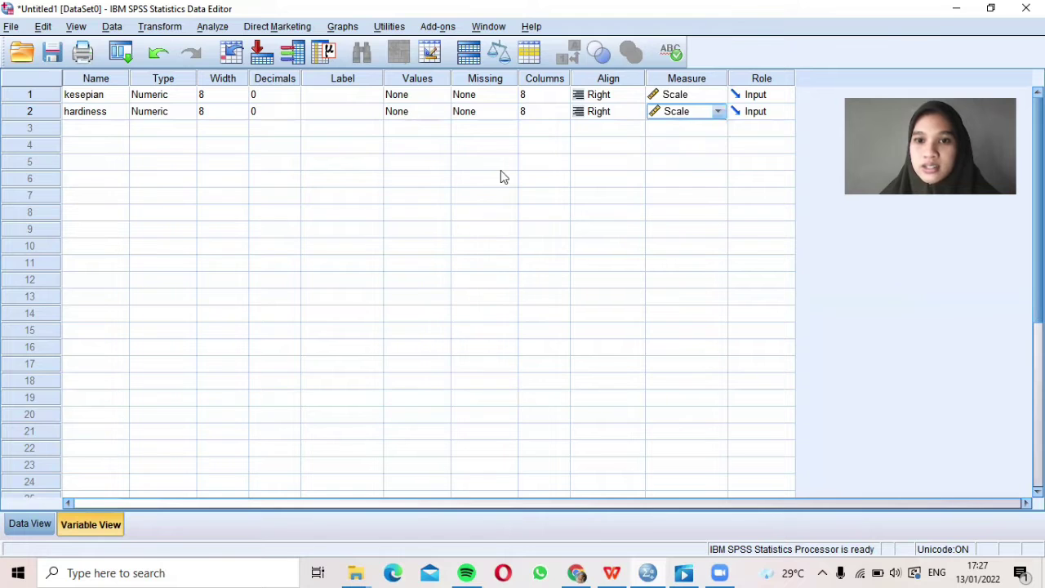
Step: Start an Explore analysis from the data view with kesepian and hardiness as the dependent variables
click(32, 527)
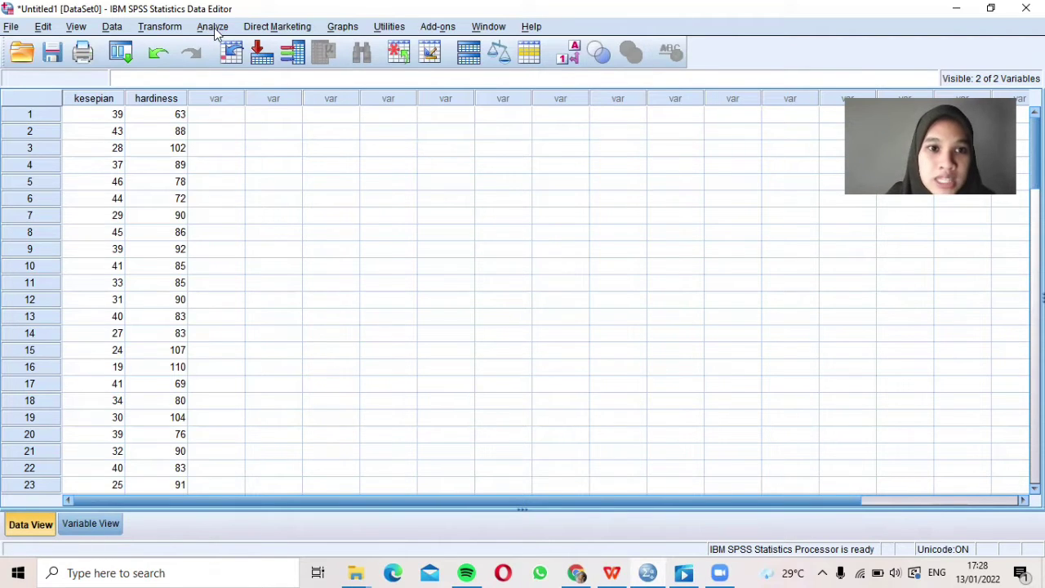
click(214, 33)
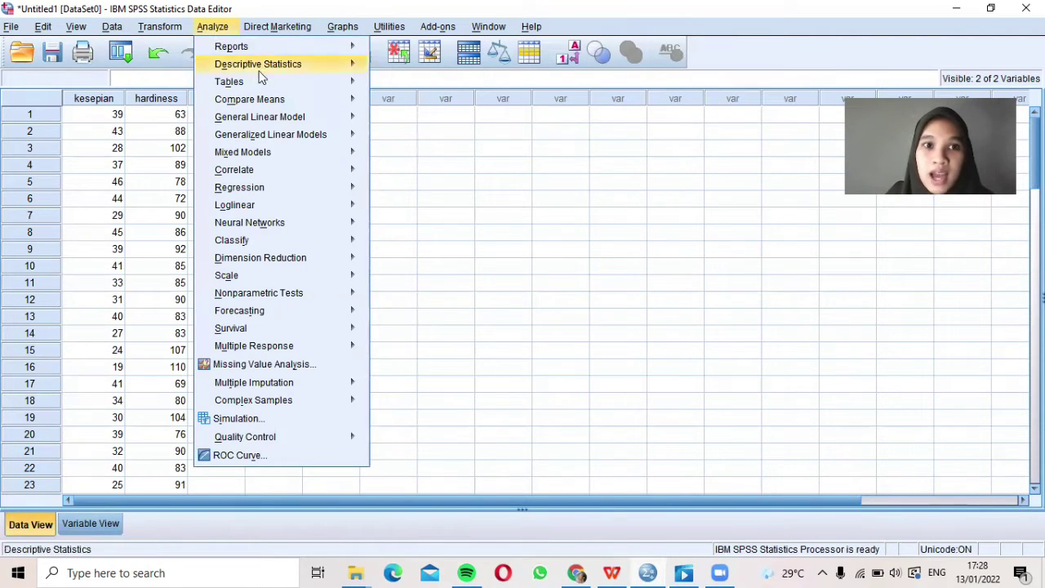
mouse_move(260, 70)
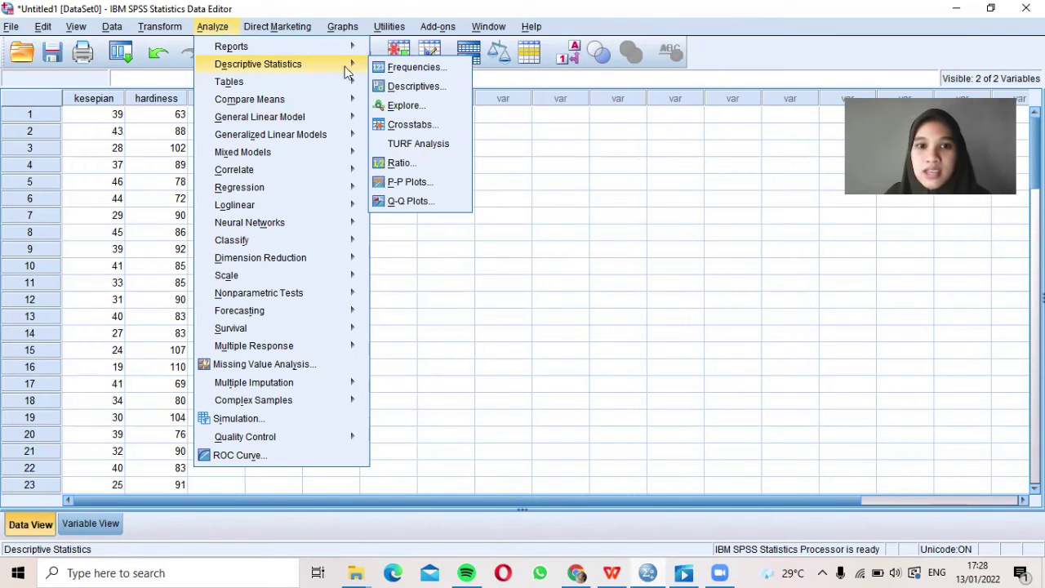
mouse_move(365, 87)
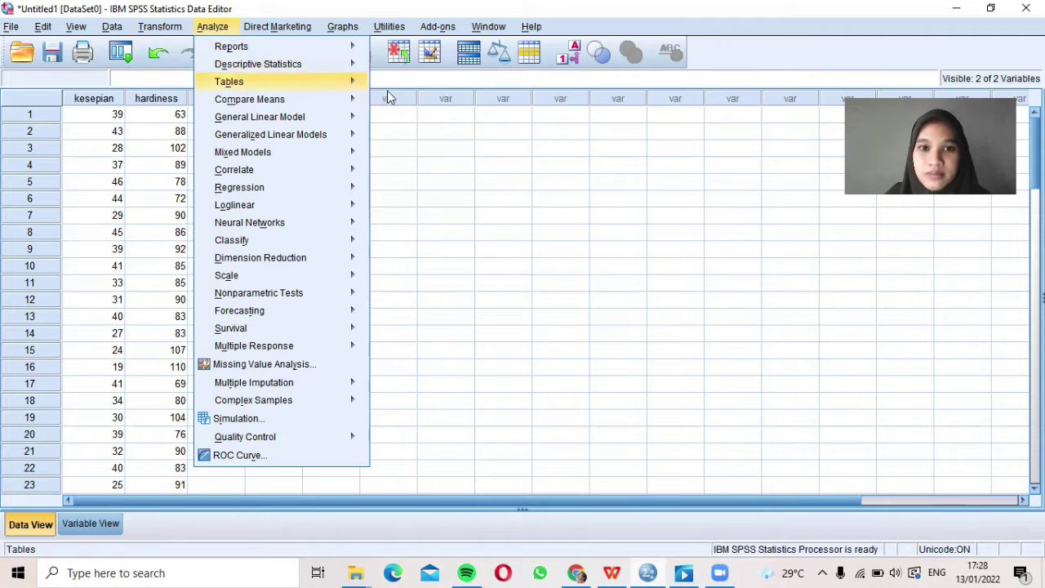
mouse_move(359, 64)
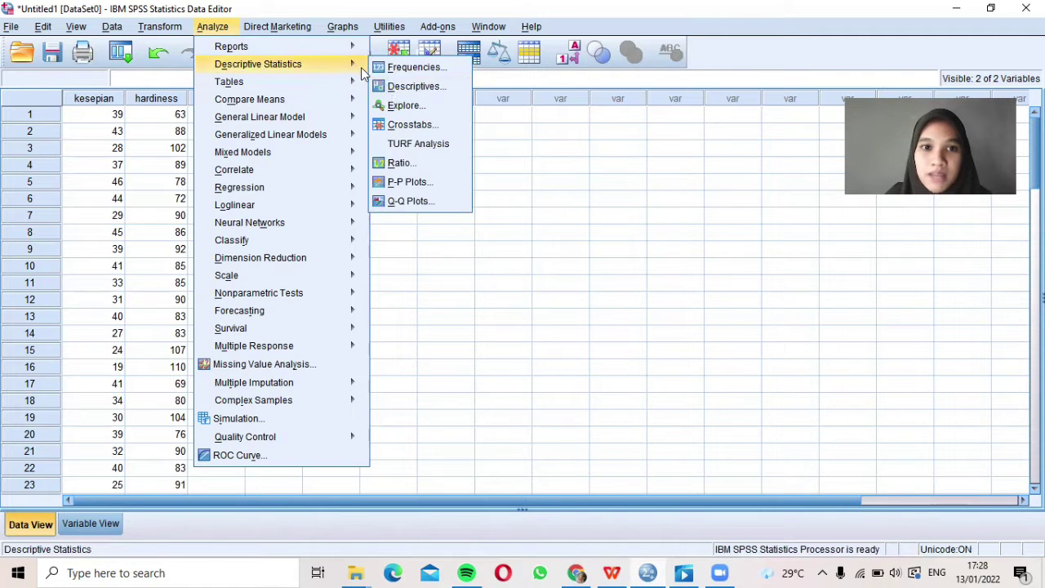
click(398, 106)
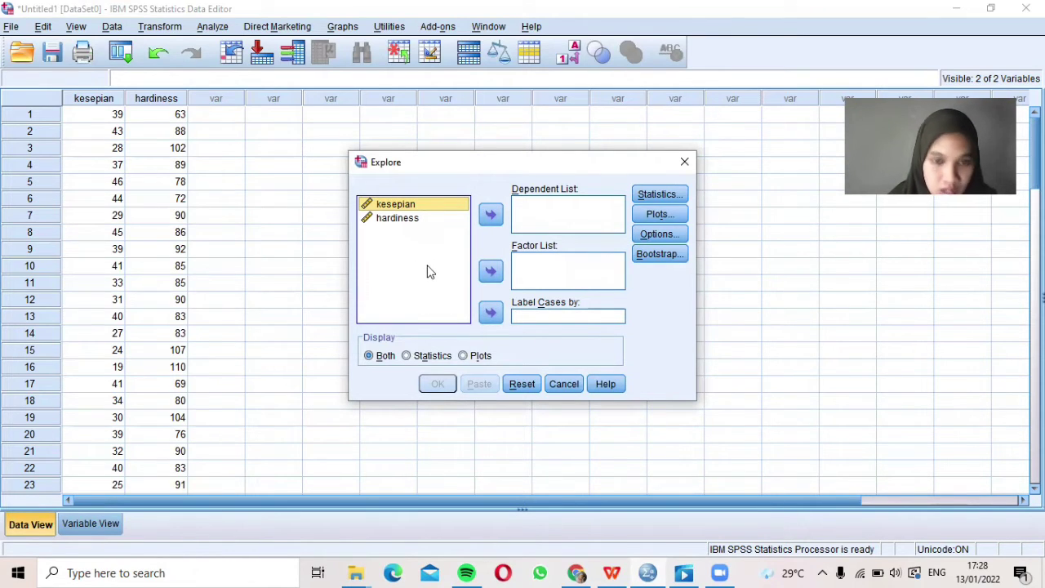
click(406, 208)
shift+click(408, 217)
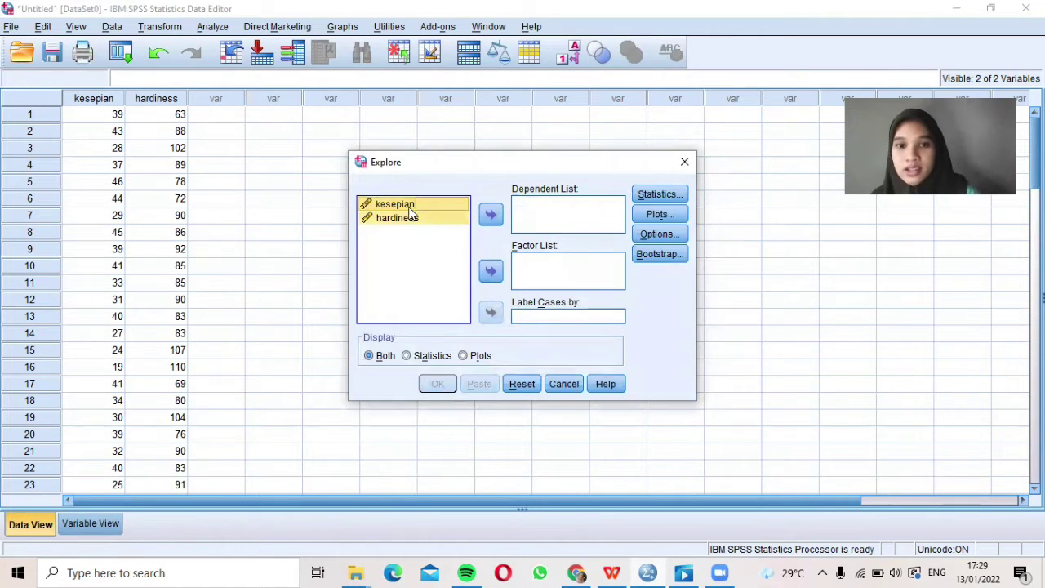
click(485, 217)
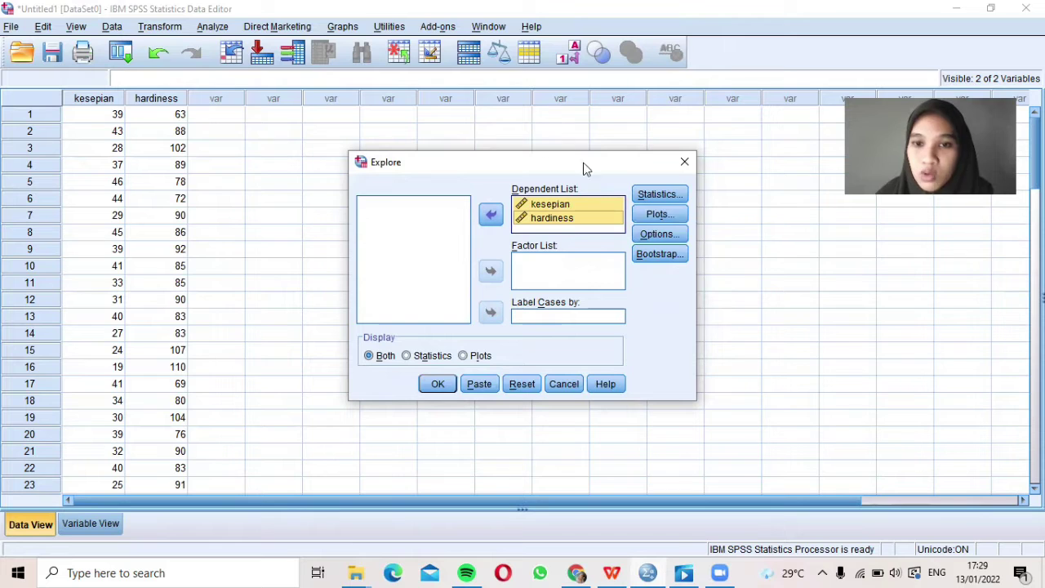
Step: Include Histogram and Normality plots with tests in the Explore plots and run the analysis
click(662, 214)
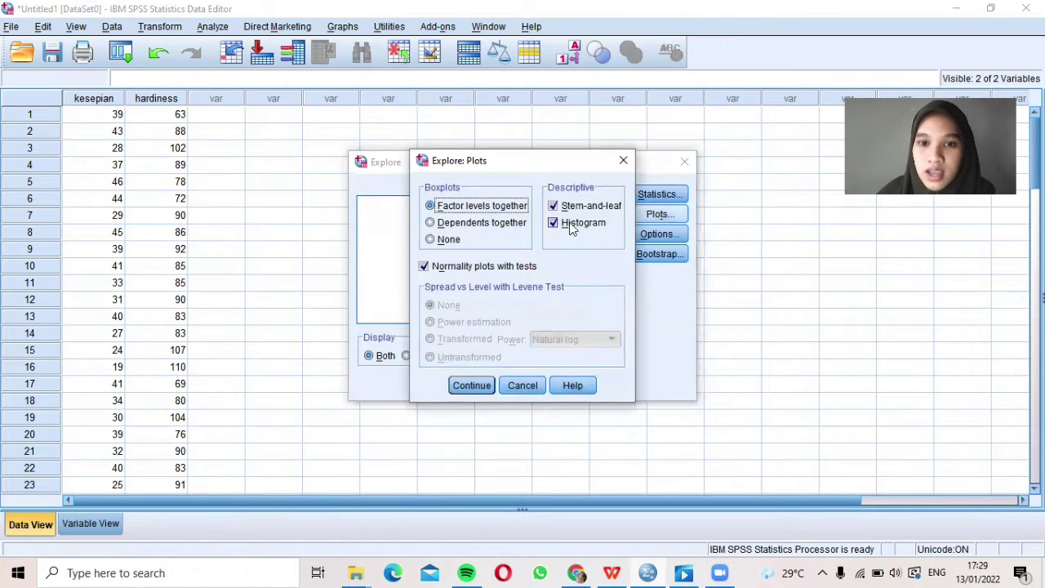
click(554, 223)
click(553, 223)
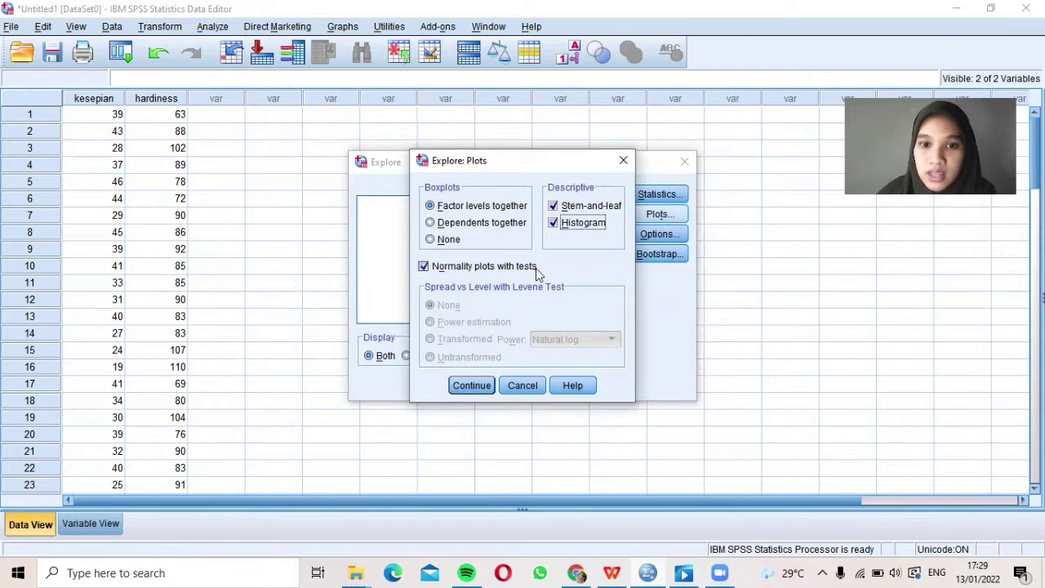
click(424, 269)
click(424, 270)
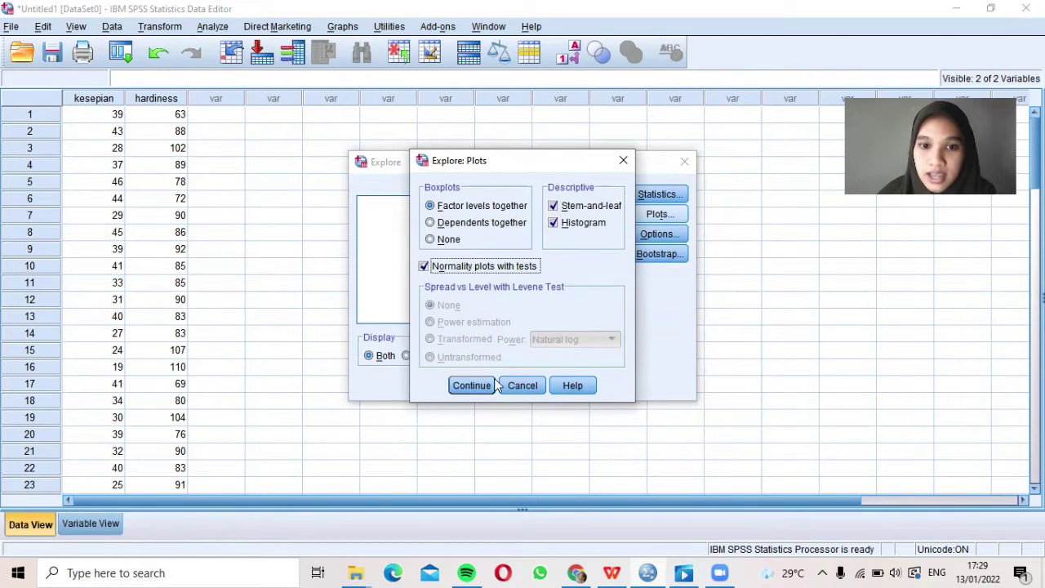
click(472, 385)
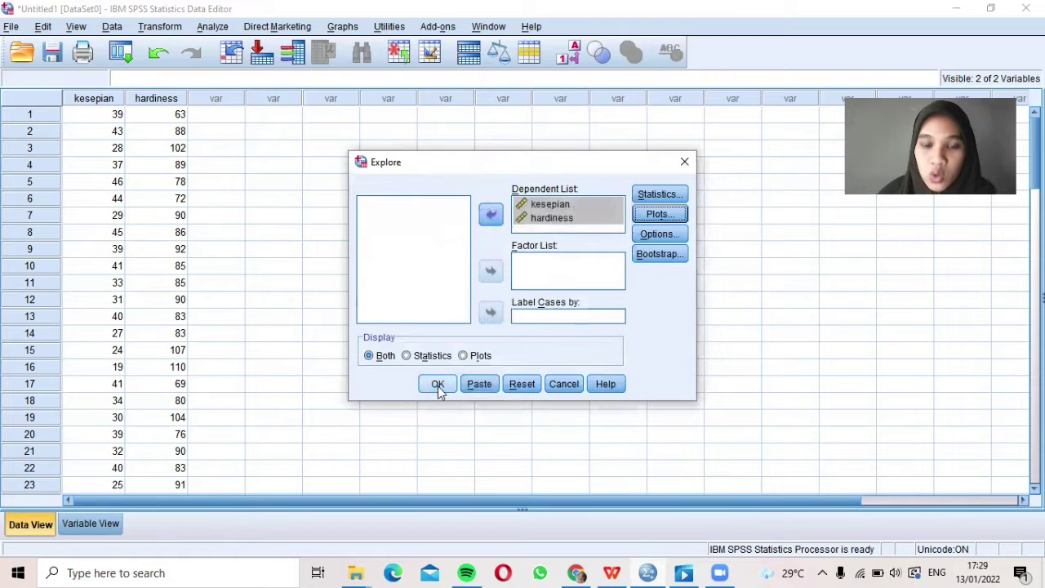
click(438, 384)
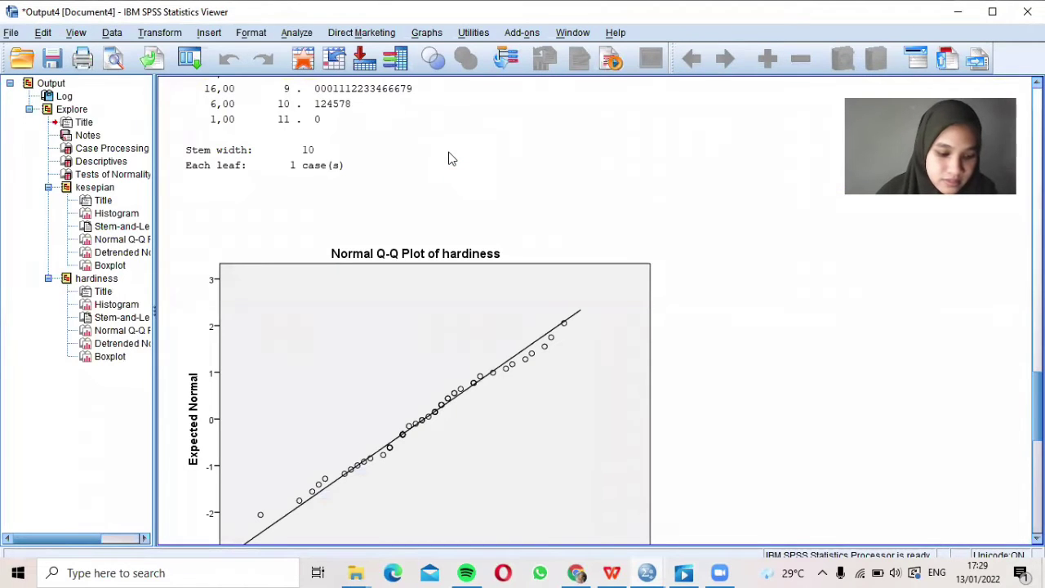
Step: Examine the Tests of Normality table for kesepian and hardiness in the Explore output
click(457, 125)
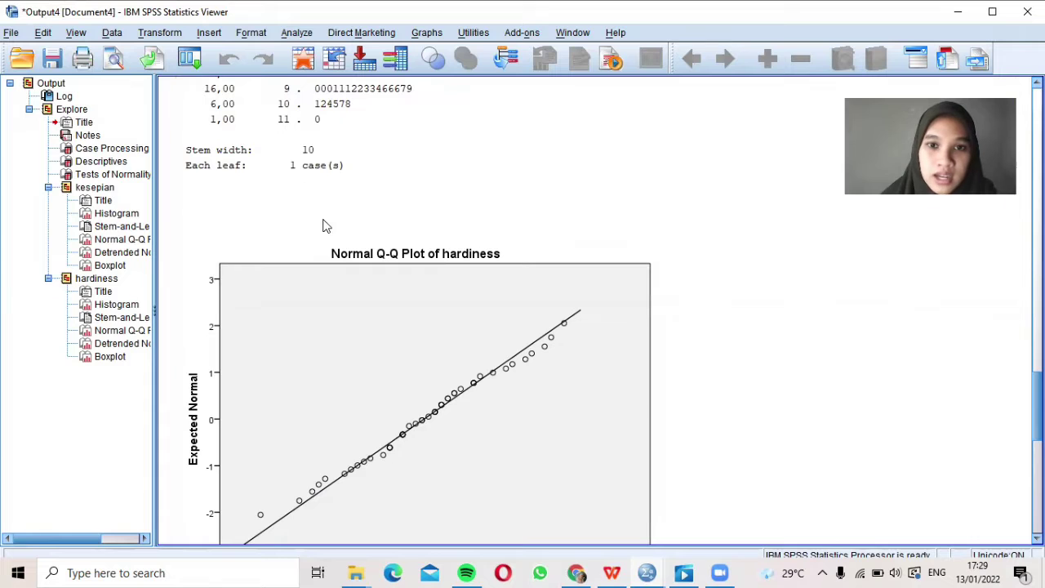
scroll(325, 233, down, 3)
scroll(324, 237, up, 6)
scroll(323, 238, down, 9)
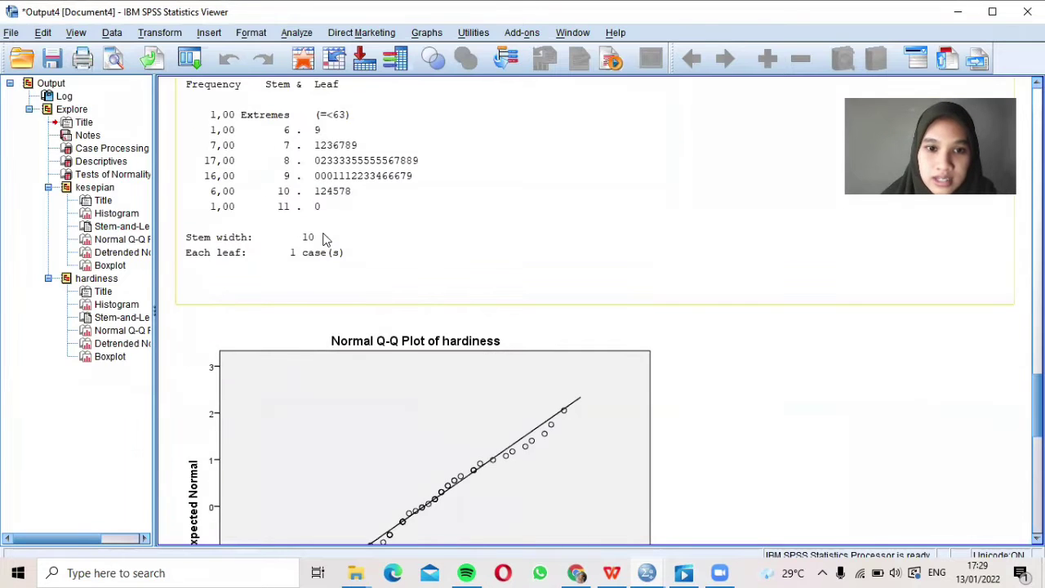
scroll(324, 238, down, 14)
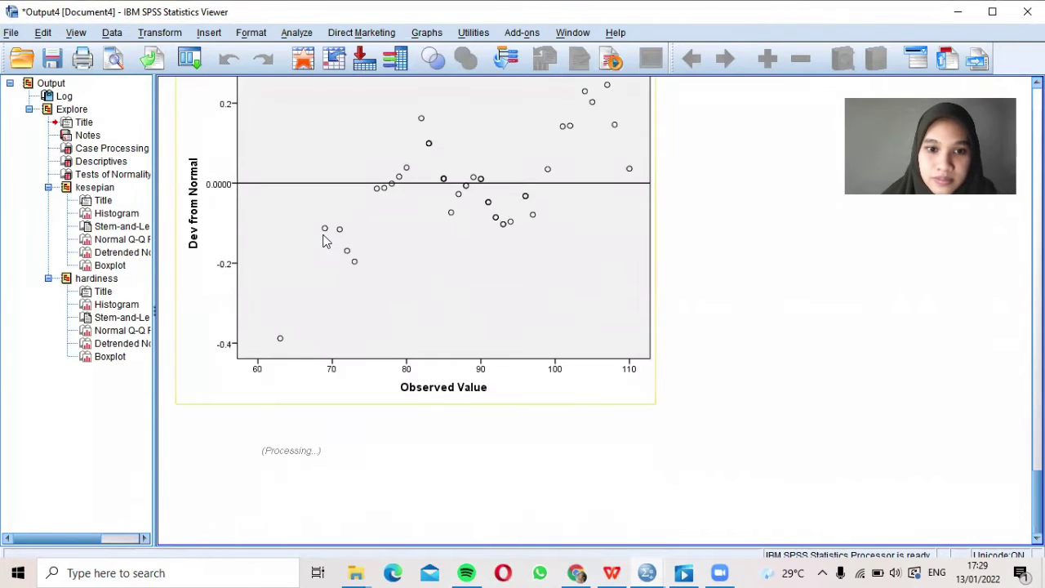
scroll(324, 243, up, 20)
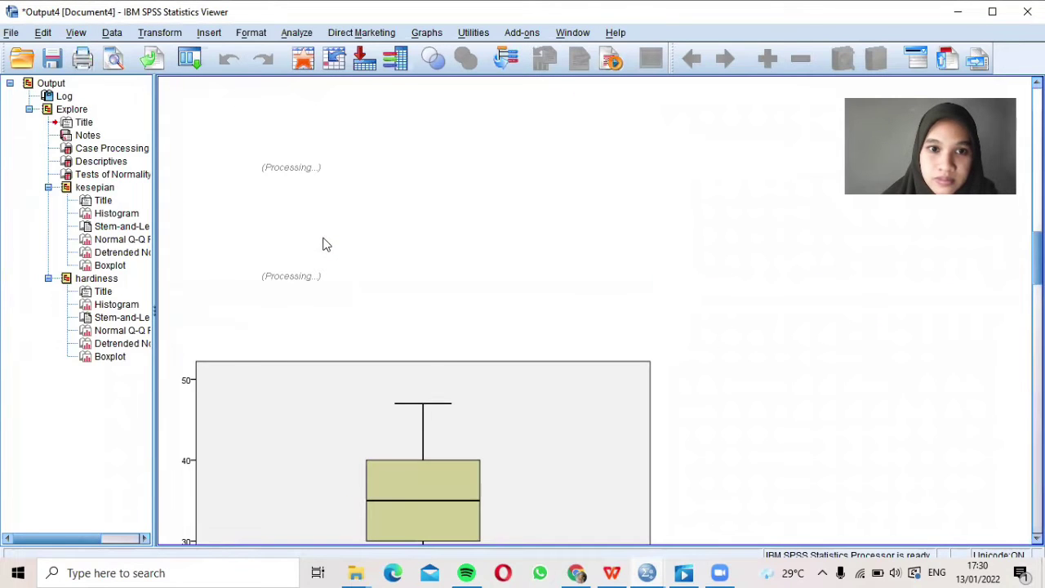
scroll(325, 277, down, 10)
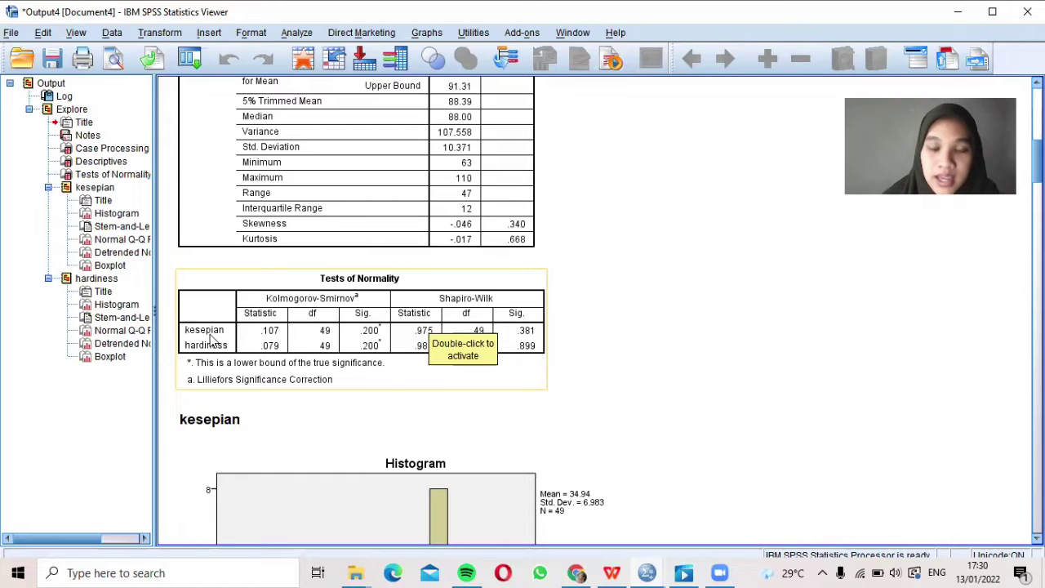
click(364, 323)
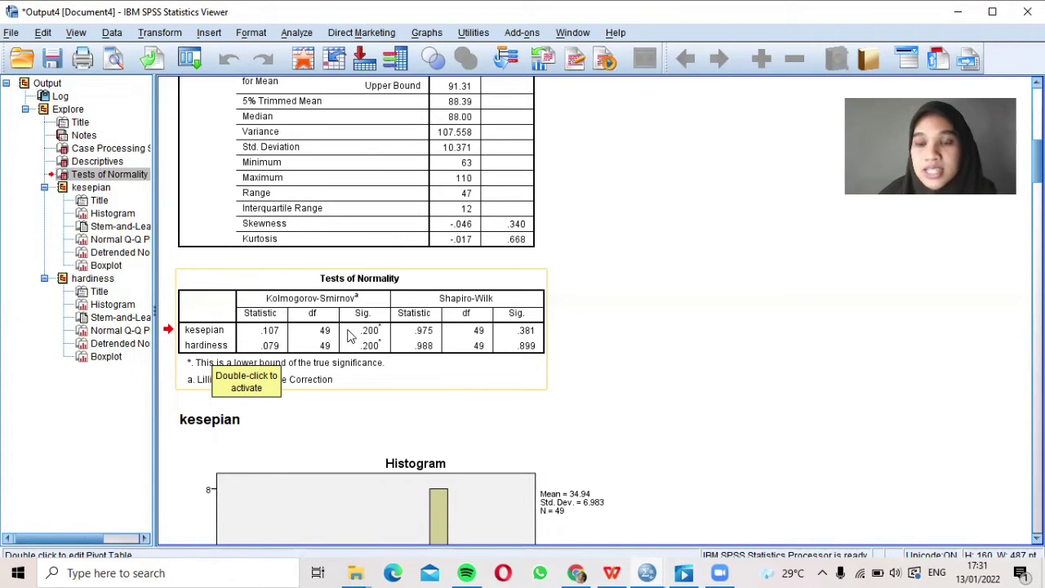
Step: Add a Normal distribution curve with automatic parameters to the kesepian histogram
scroll(369, 347, down, 5)
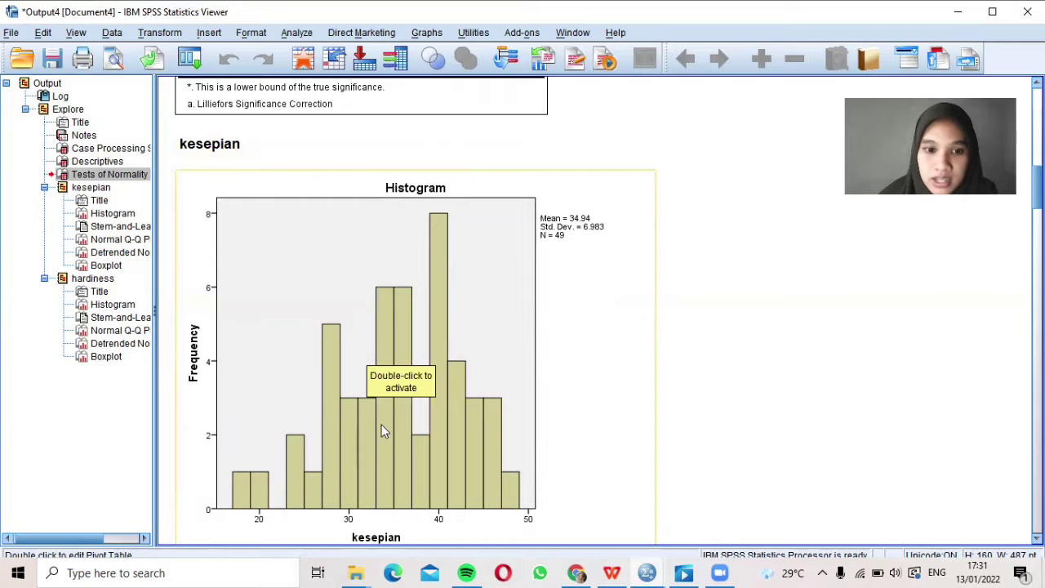
click(321, 457)
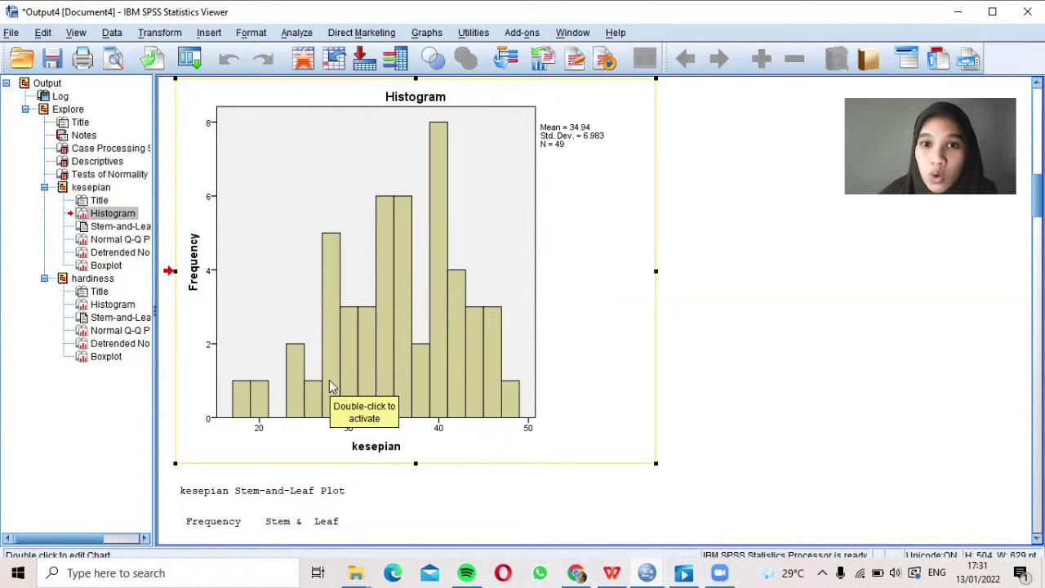
double_click(546, 208)
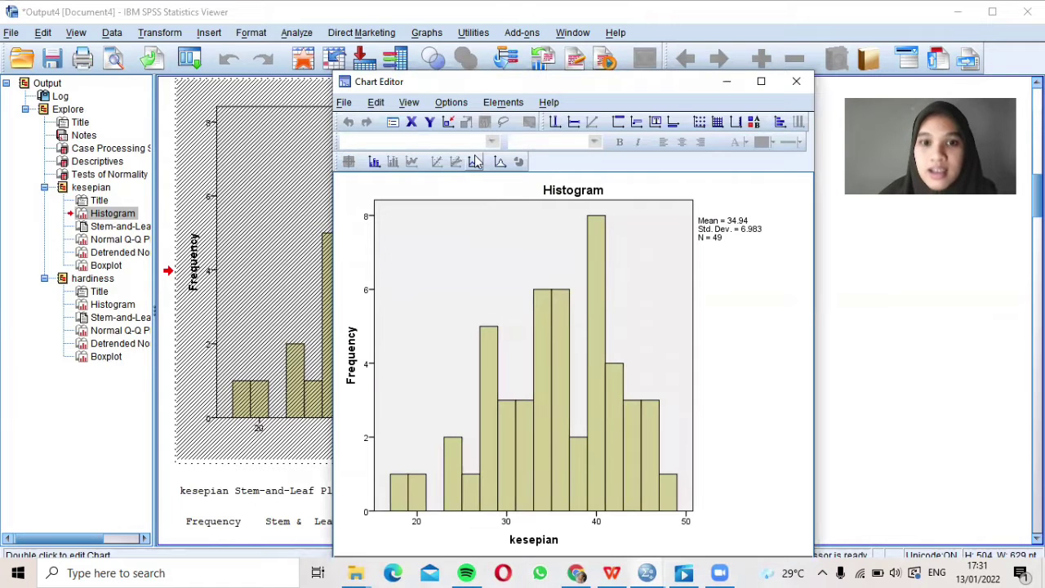
click(508, 102)
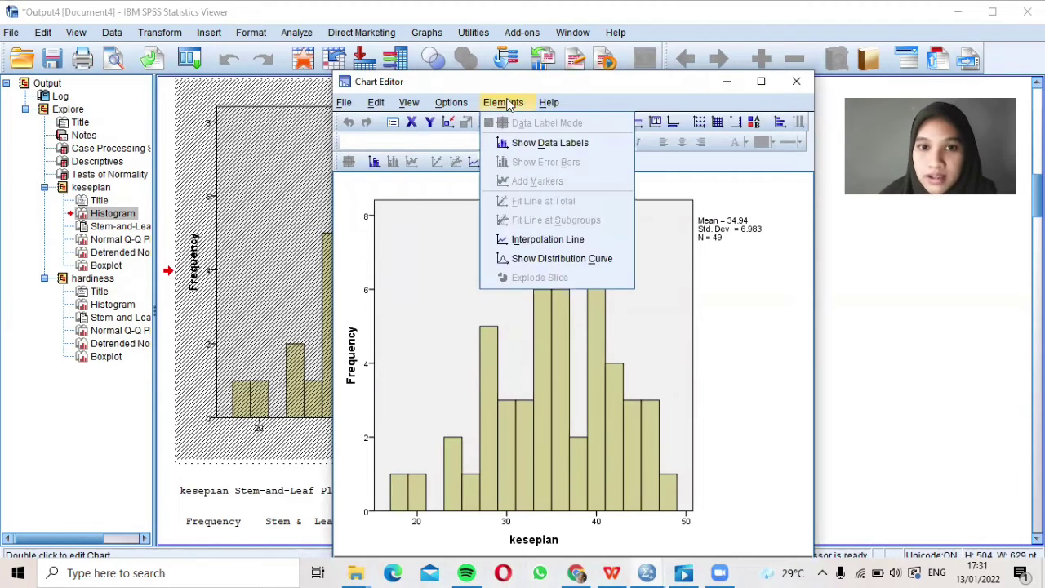
click(525, 258)
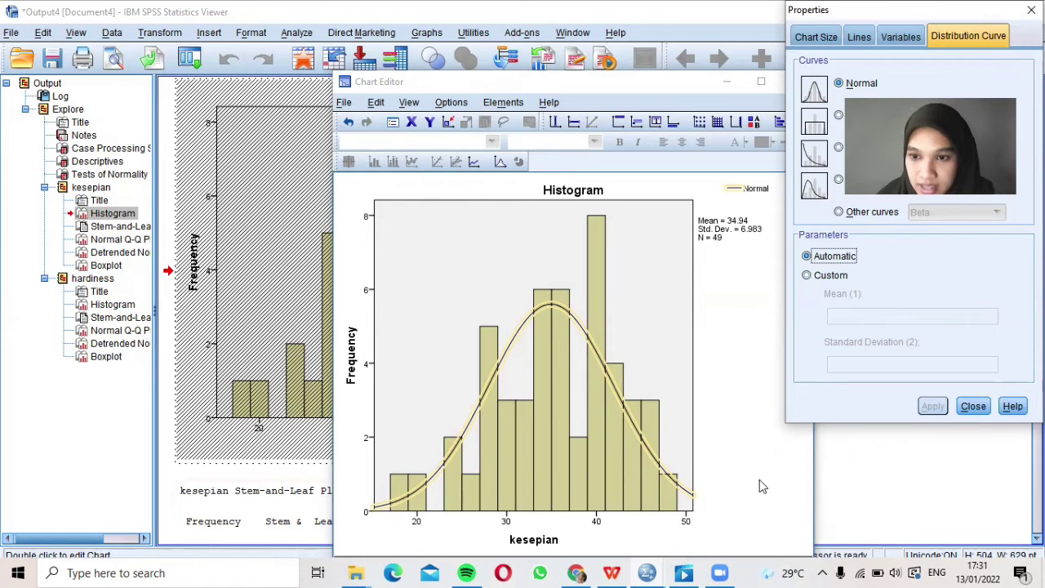
click(972, 407)
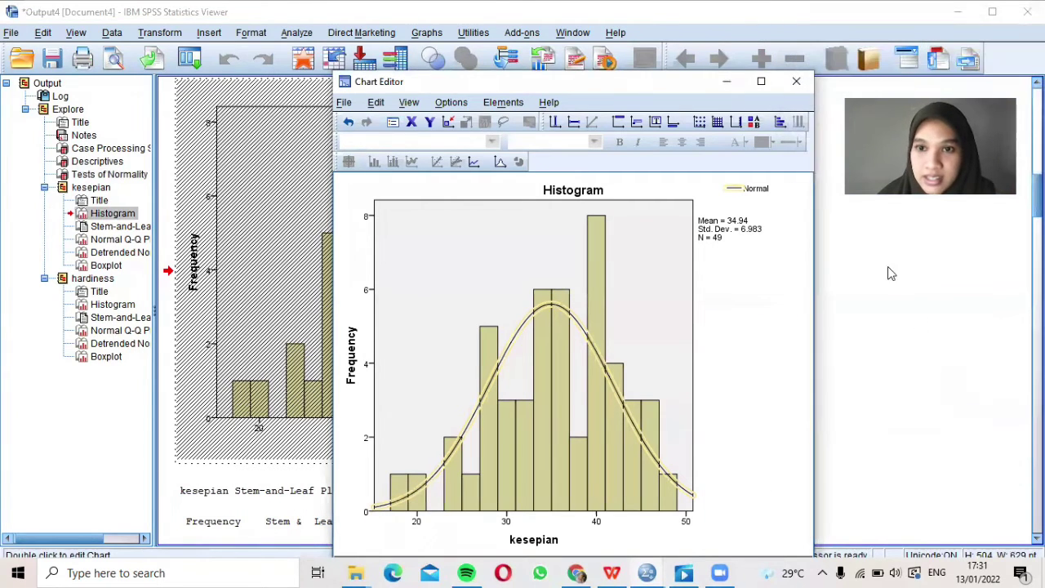
click(797, 81)
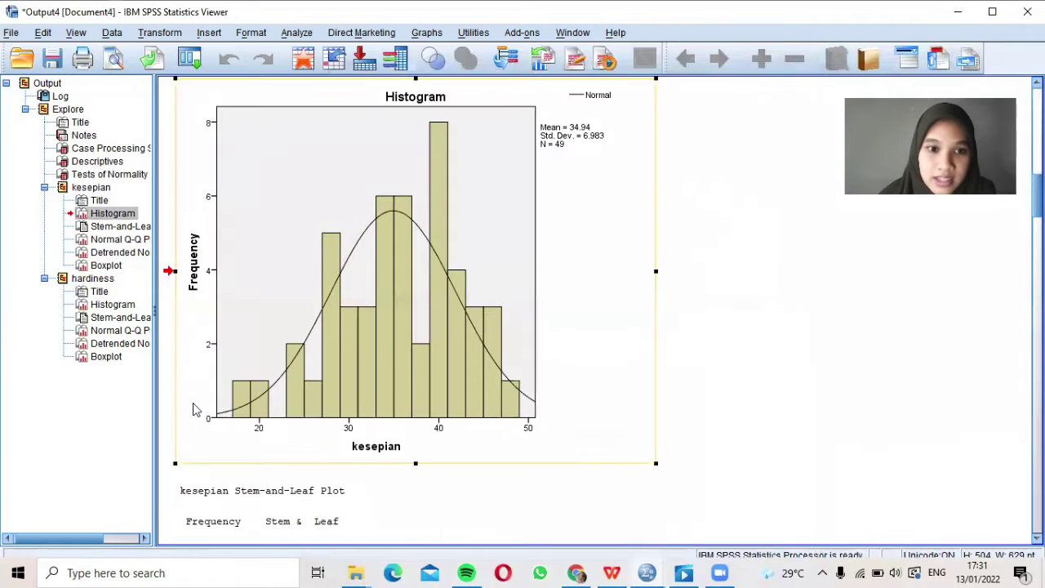
Step: Add a Normal distribution curve with automatic parameters to the hardiness histogram
scroll(210, 383, down, 5)
scroll(551, 458, down, 20)
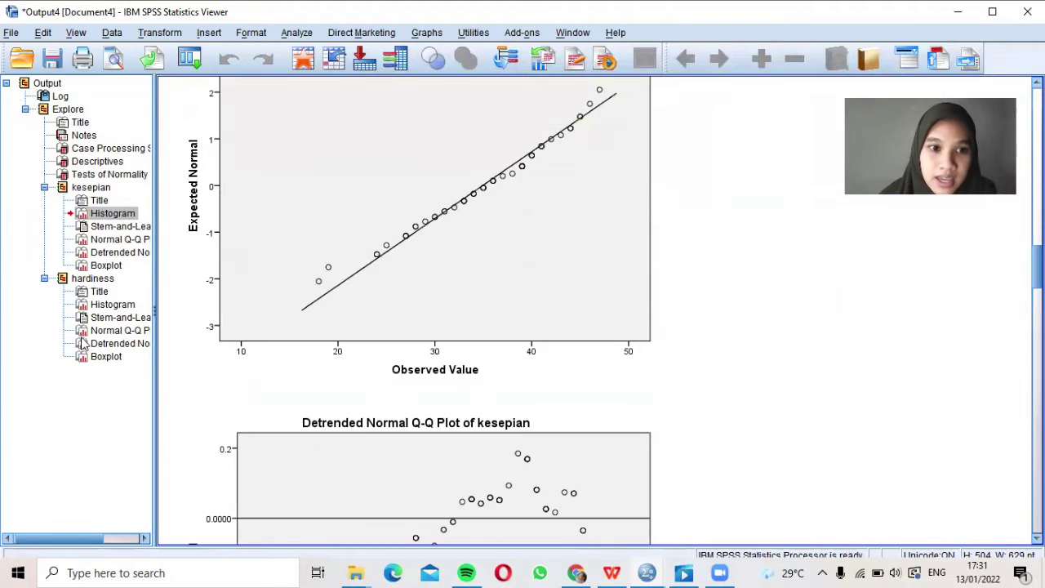
scroll(553, 461, up, 10)
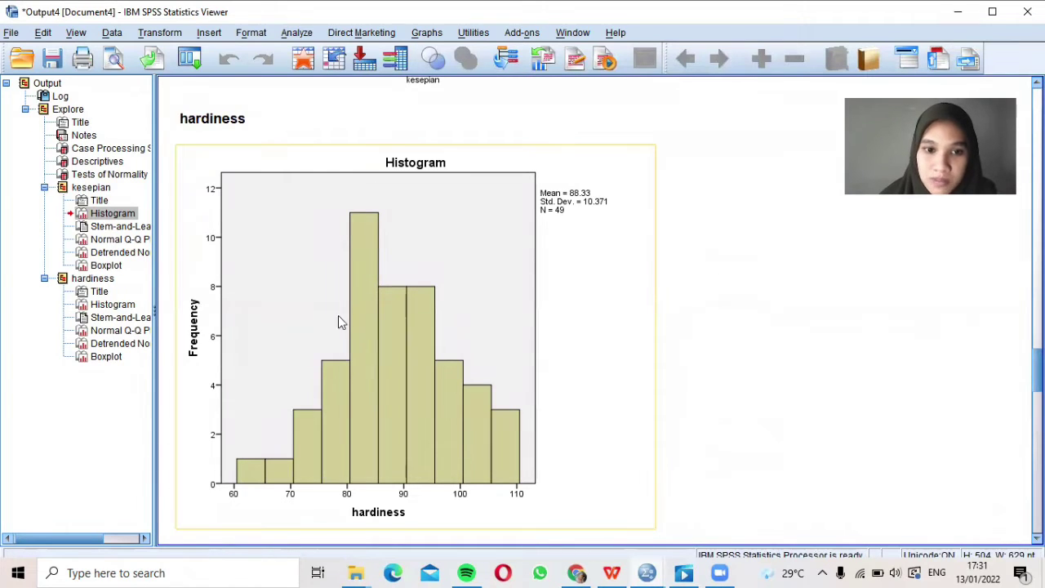
click(532, 395)
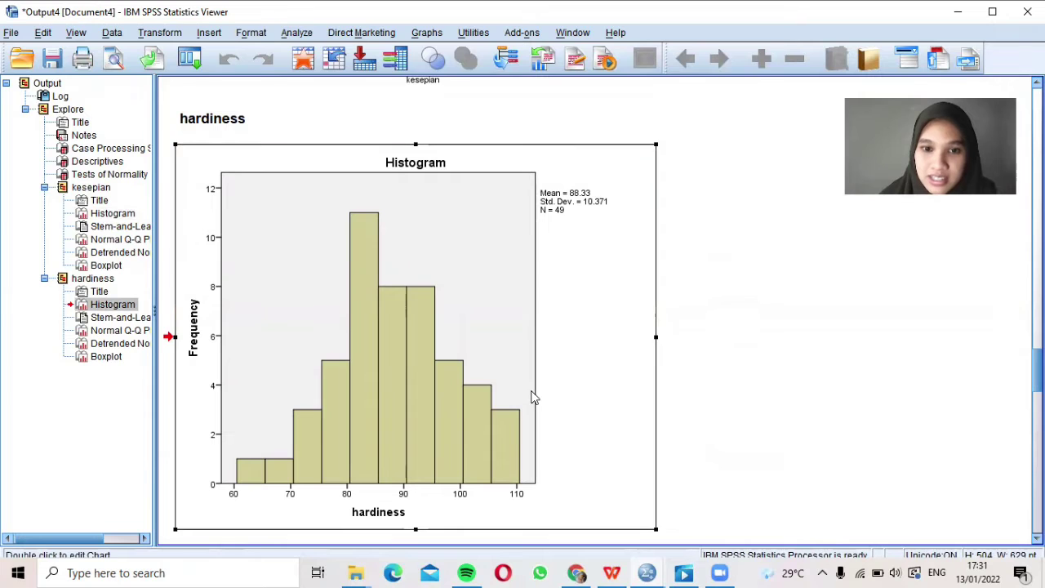
double_click(515, 393)
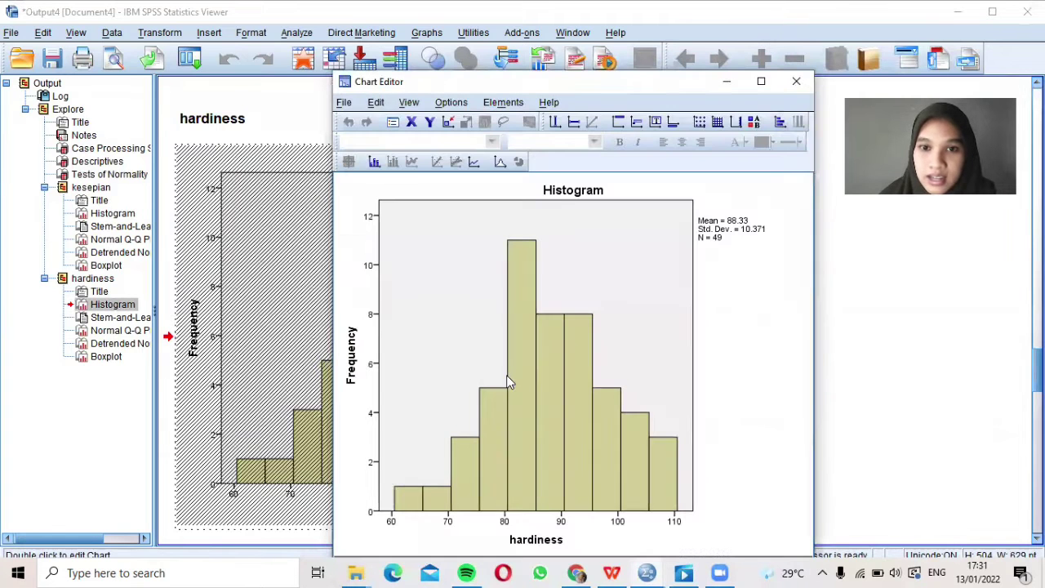
click(503, 102)
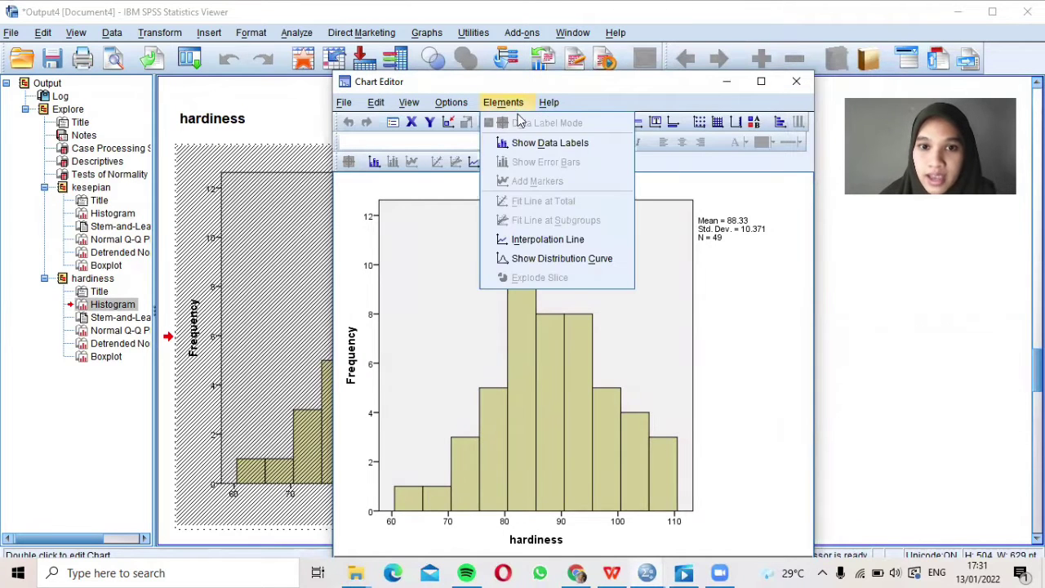
click(539, 258)
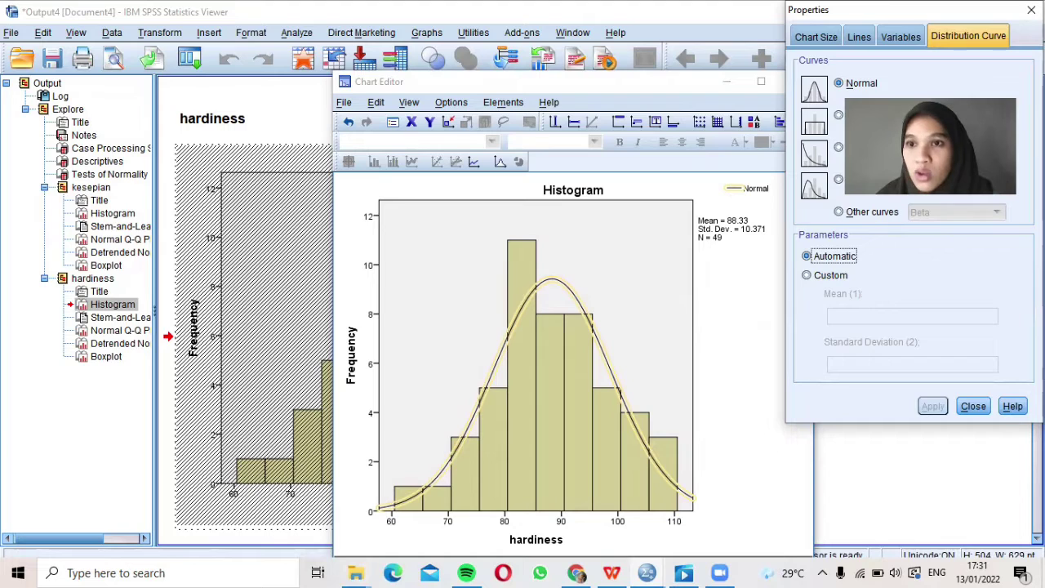
click(1031, 10)
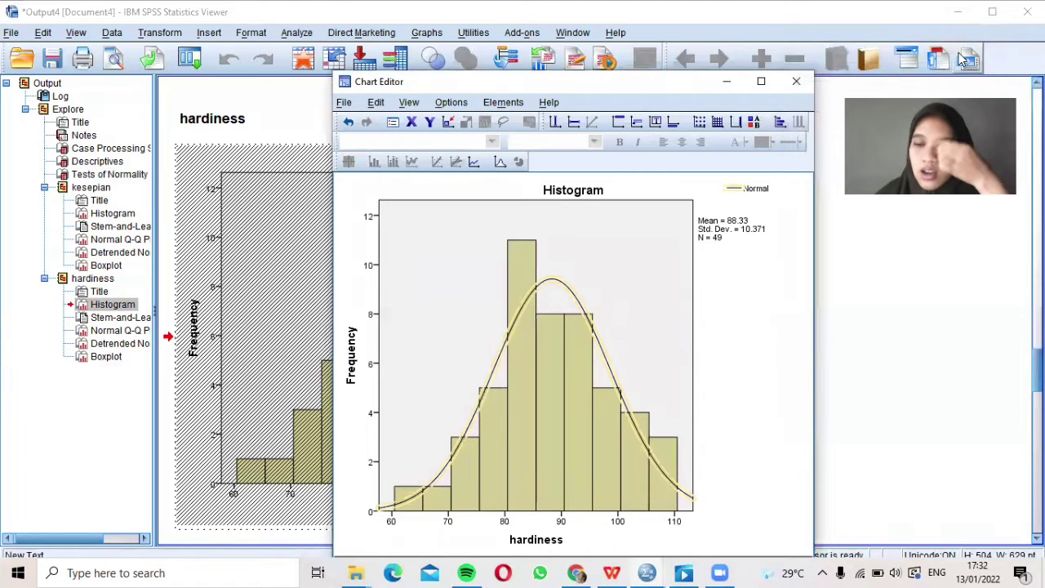
click(802, 83)
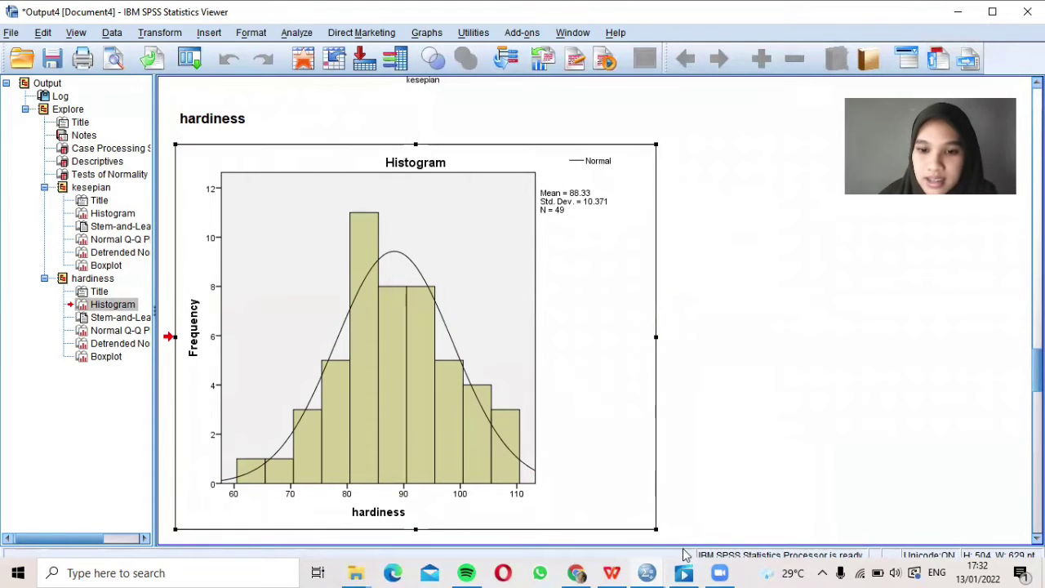
Step: Start a Compare Means analysis (Means) from the data set with hardiness as the dependent variable
click(647, 573)
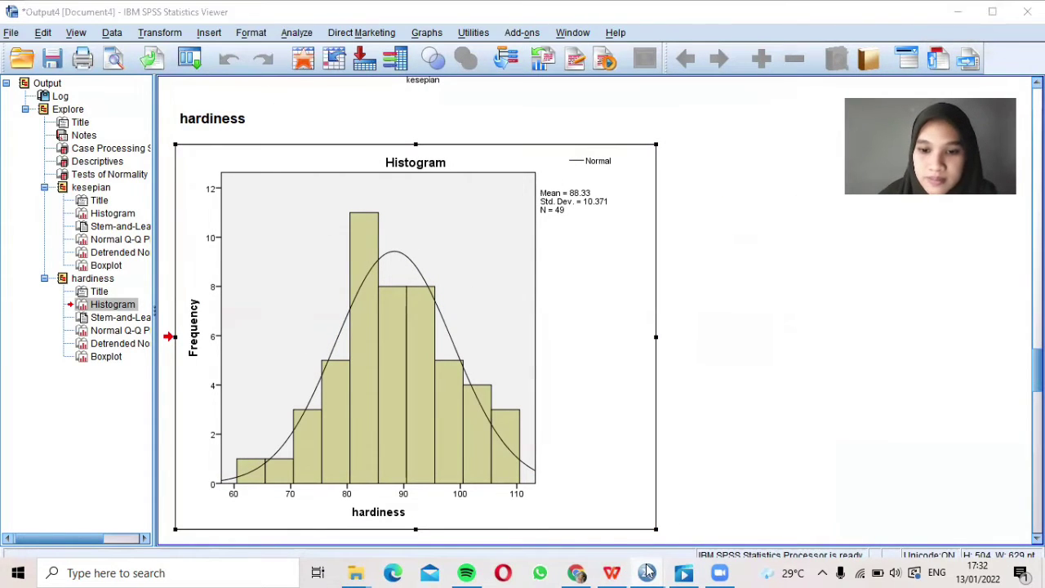
click(537, 502)
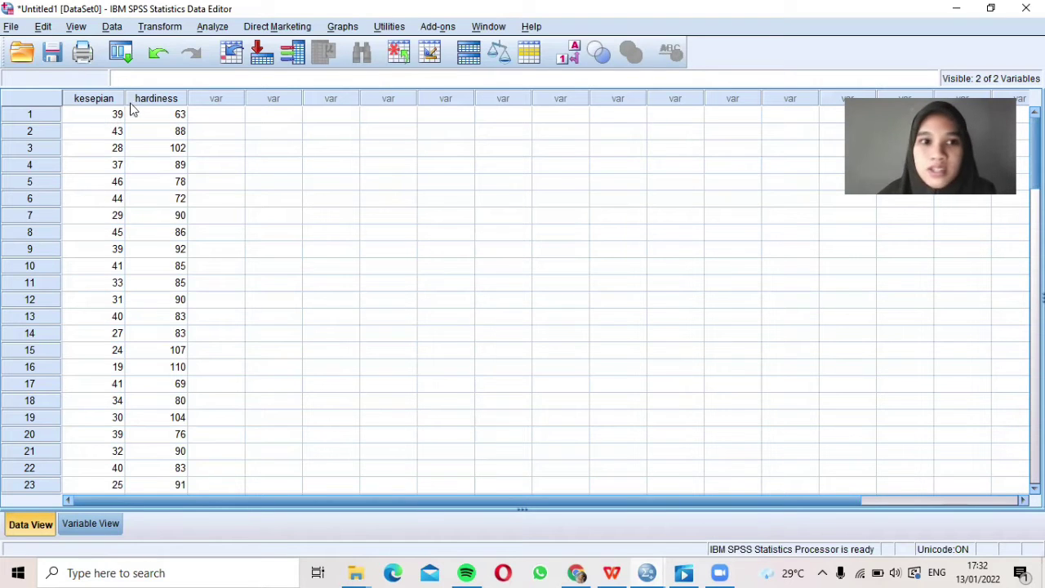
click(209, 28)
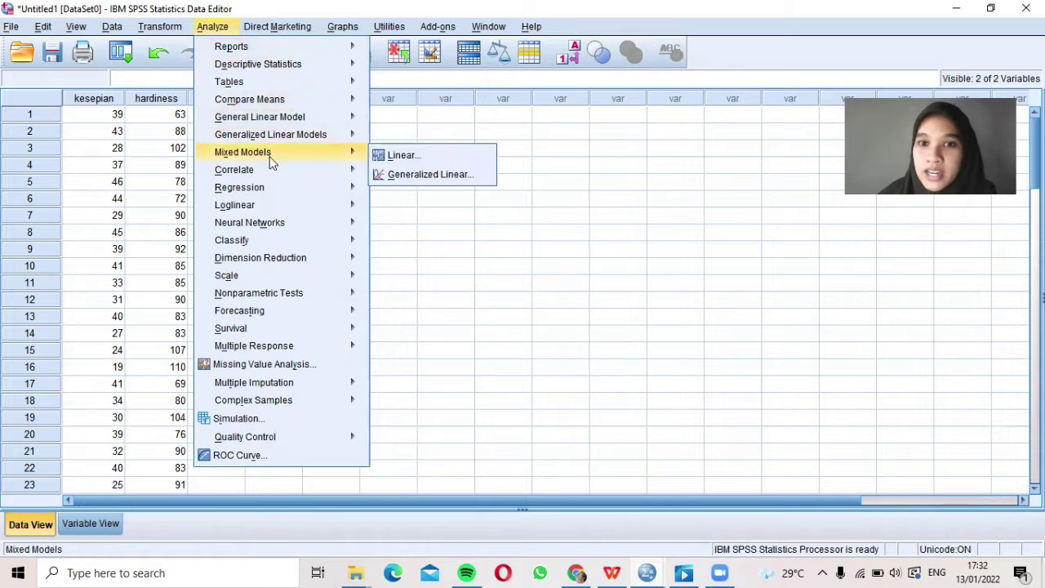
mouse_move(270, 171)
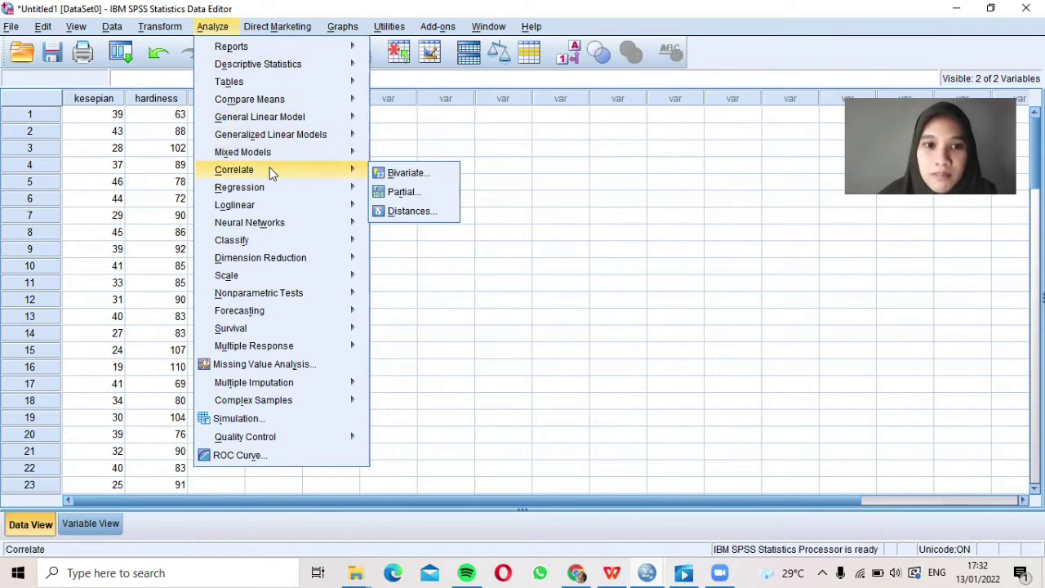
mouse_move(300, 98)
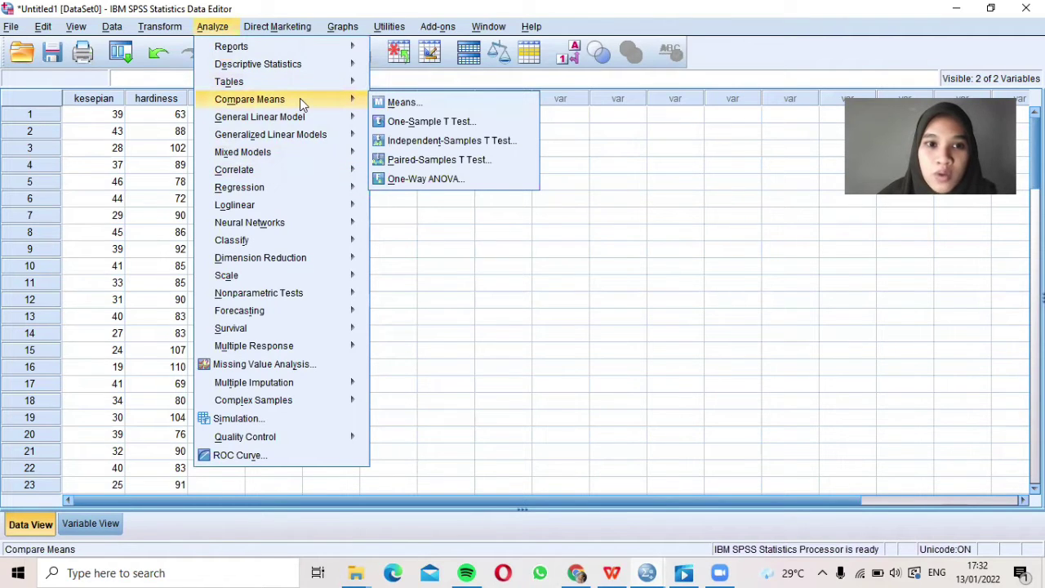
click(401, 102)
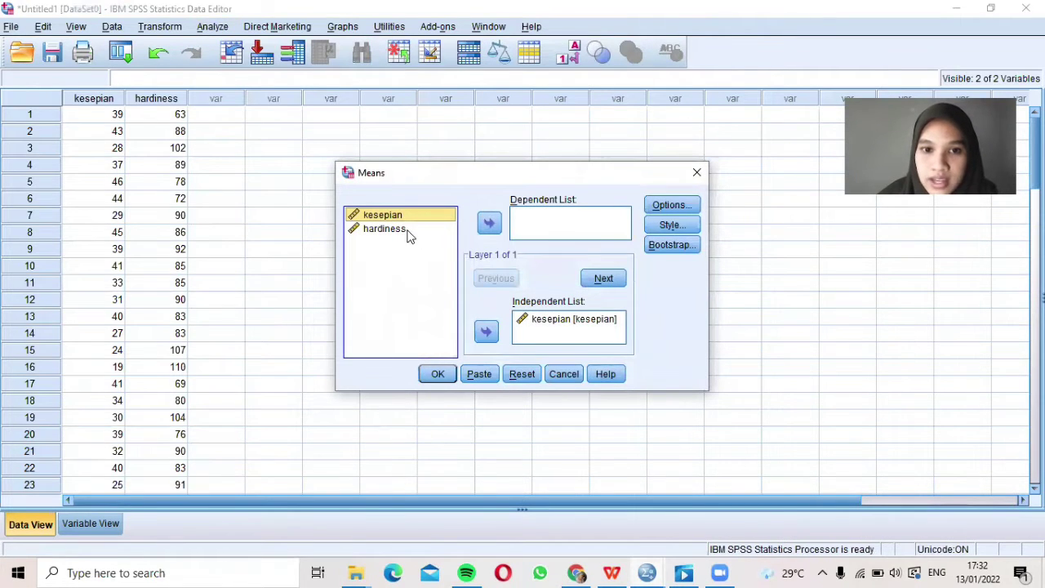
click(408, 231)
click(489, 223)
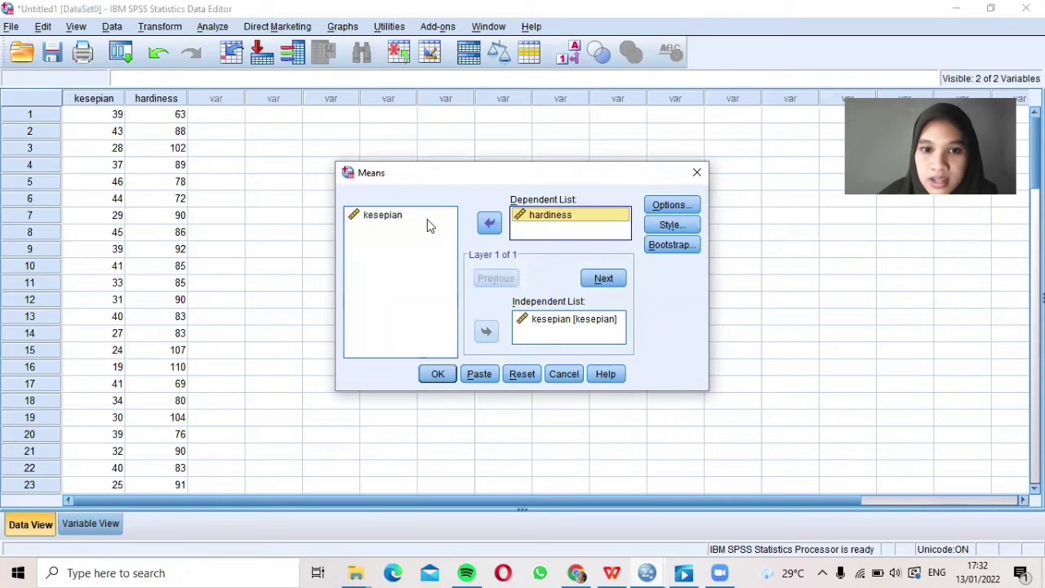
Step: Replace the labelled kesepian [kesepian] variable in the independent list with the other kesepian variable
click(427, 219)
click(486, 331)
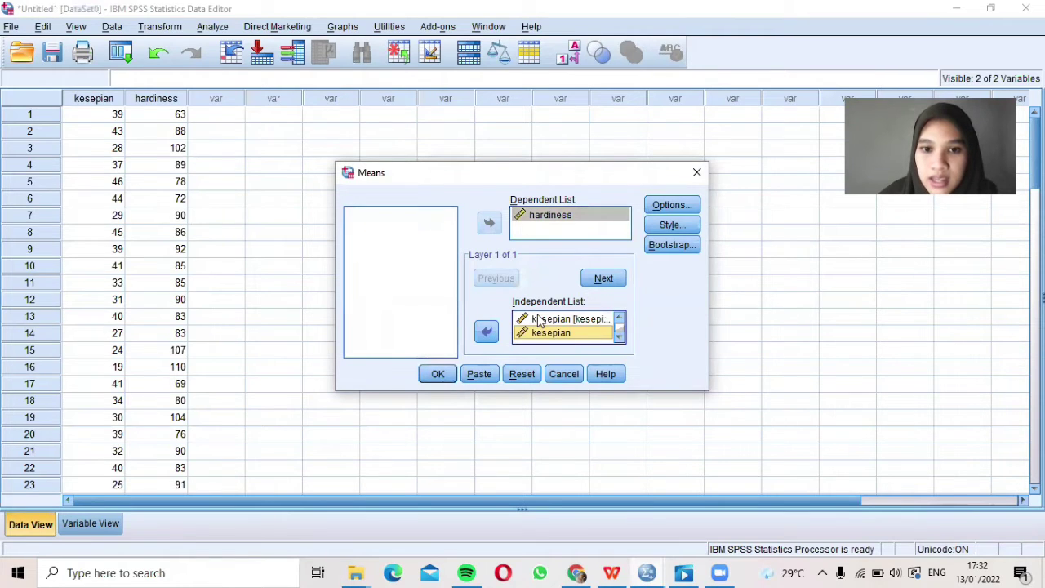
click(539, 320)
click(486, 331)
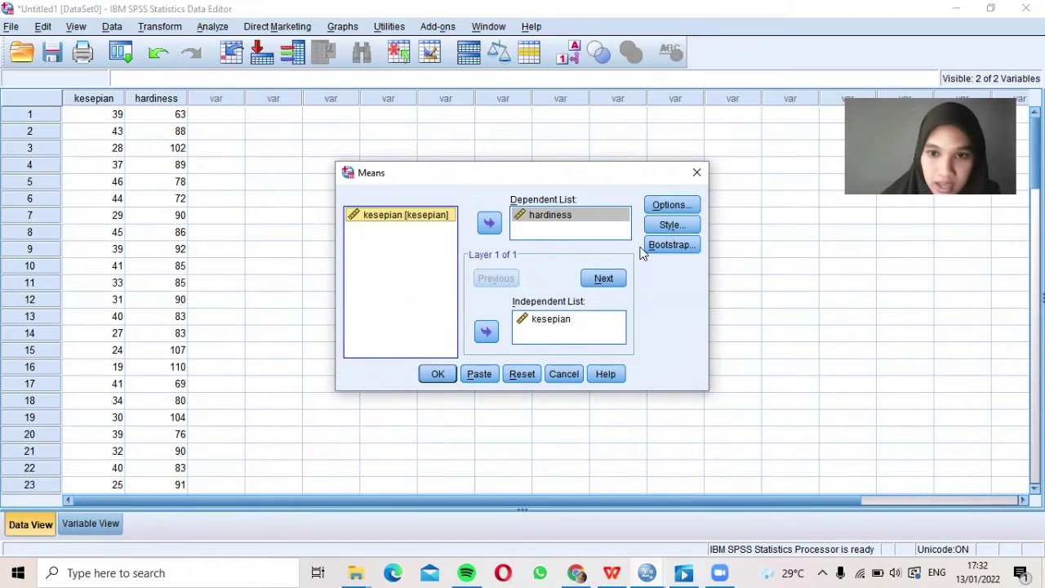
Step: Include the Test for linearity in the Means options, run the analysis and view its ANOVA table
click(687, 204)
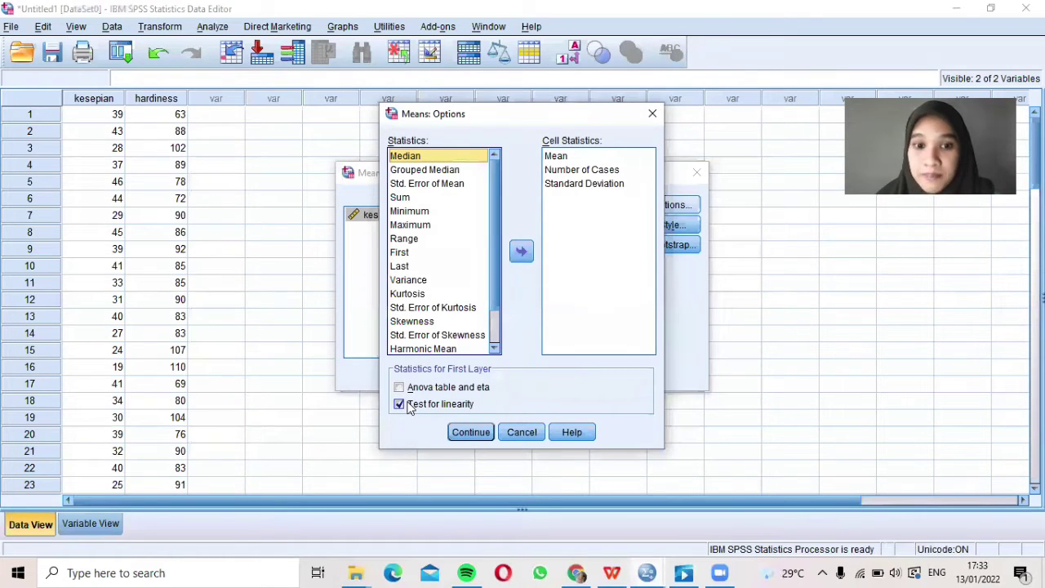
click(402, 407)
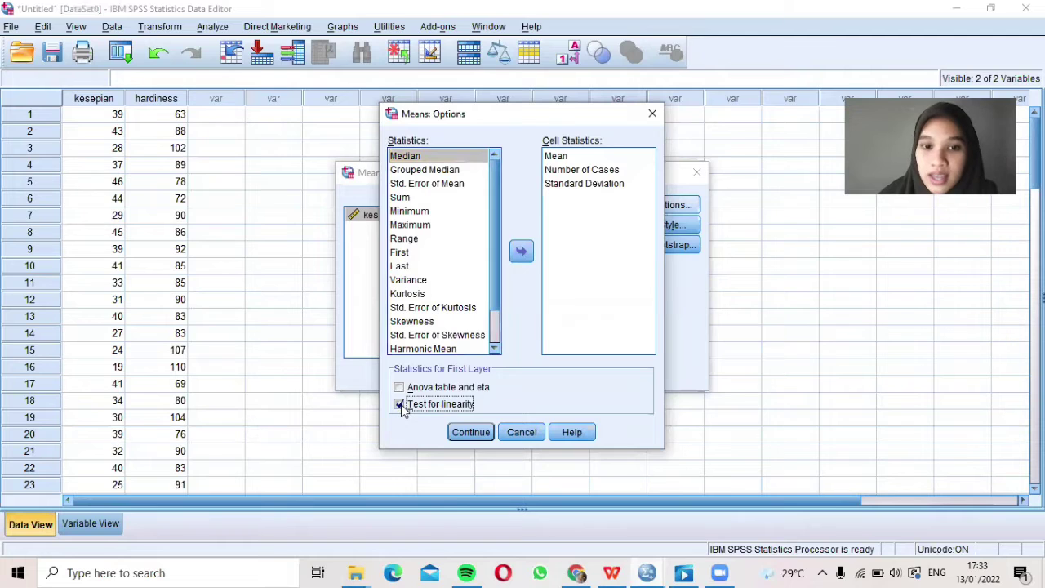
click(474, 434)
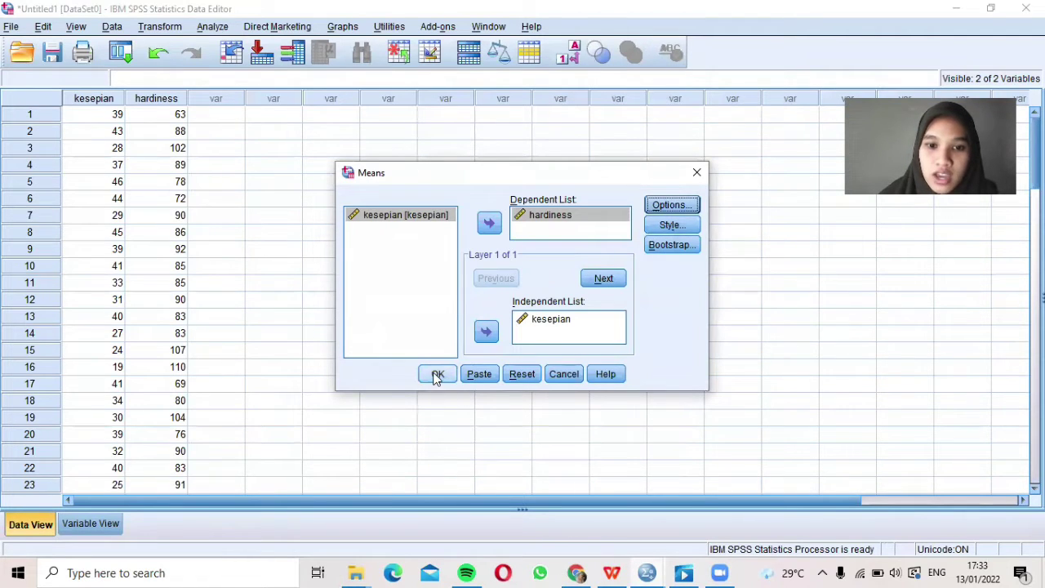
click(435, 374)
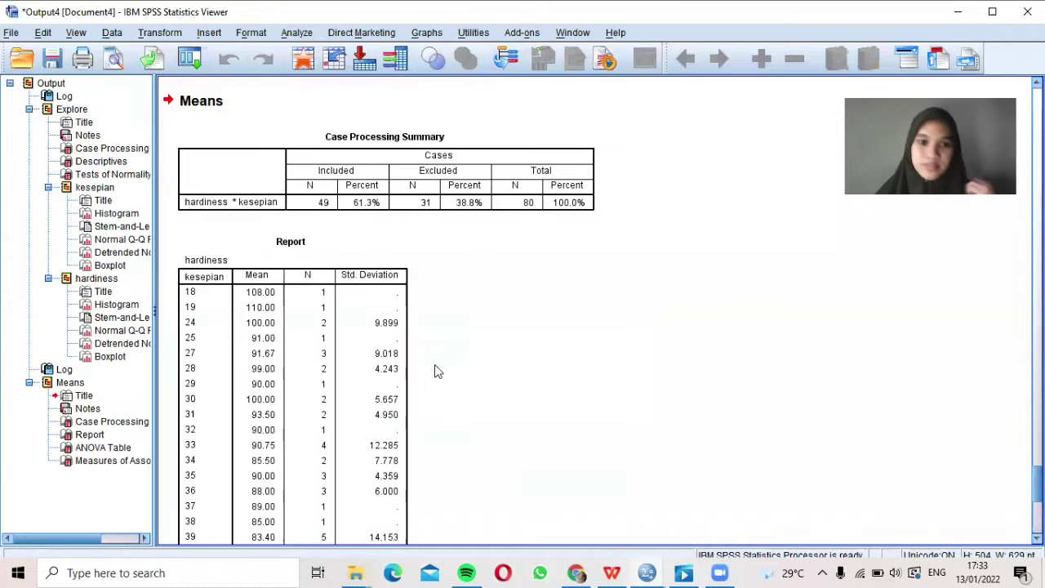
scroll(429, 368, down, 8)
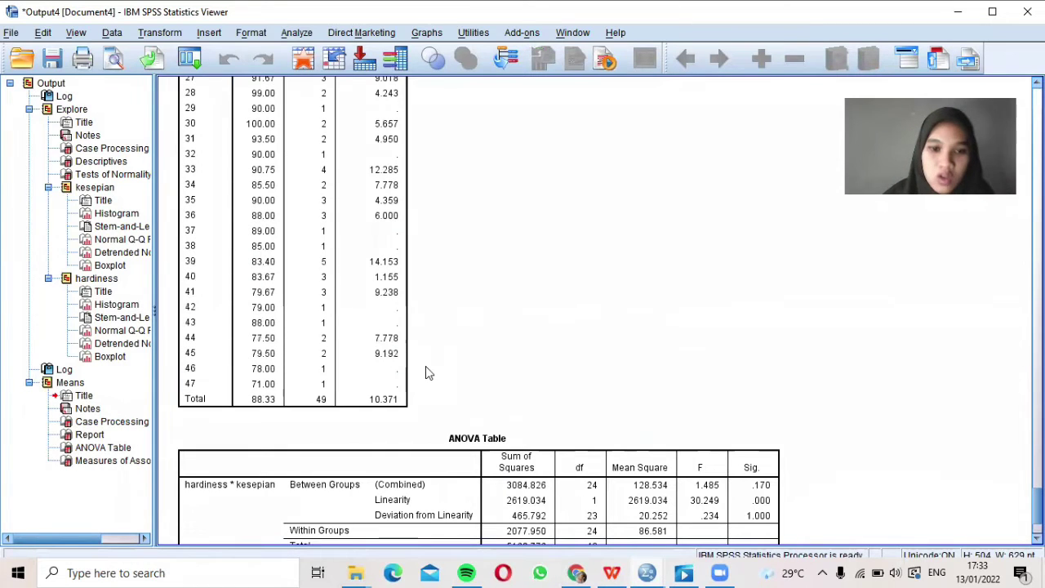
Step: Examine the significance values for Linearity and Deviation from Linearity in the ANOVA table of hardiness by kesepian
scroll(425, 366, down, 2)
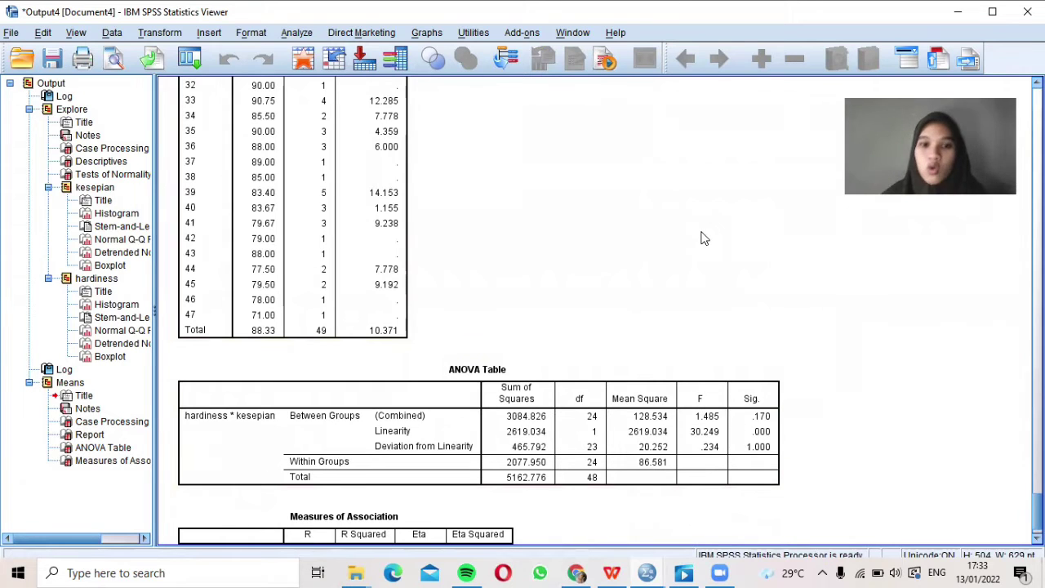
click(433, 413)
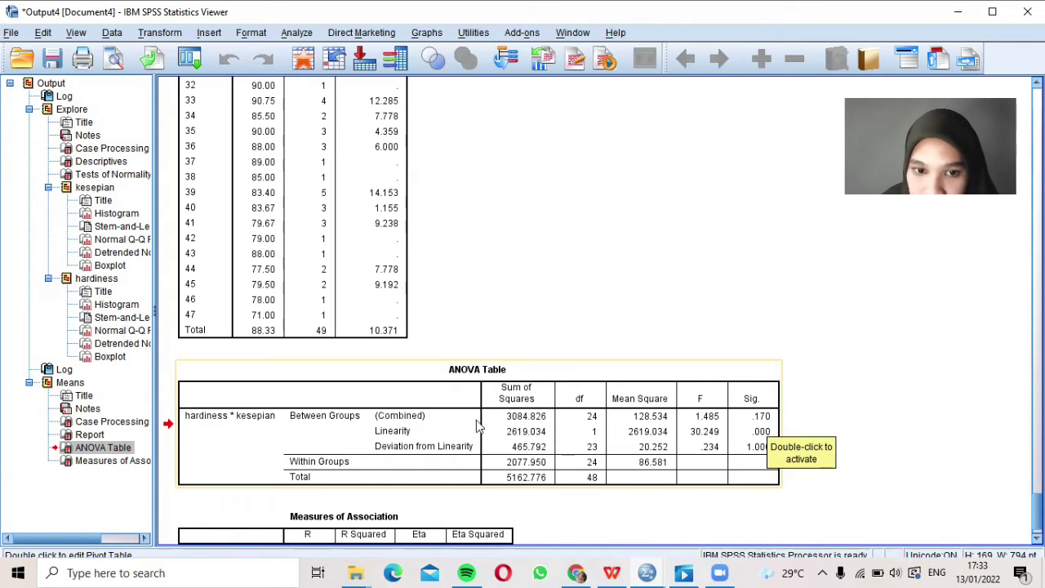
click(404, 423)
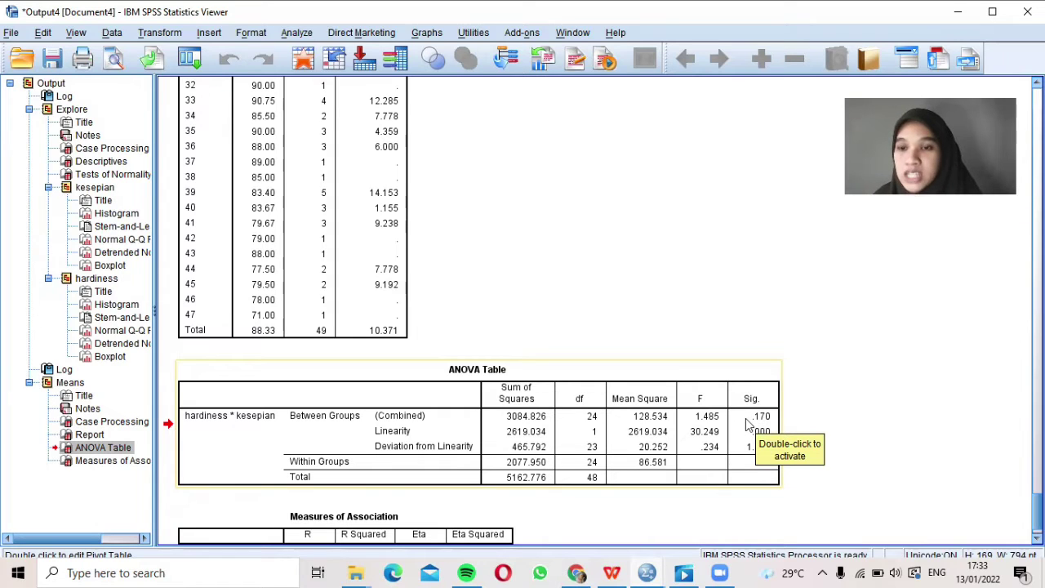
click(393, 437)
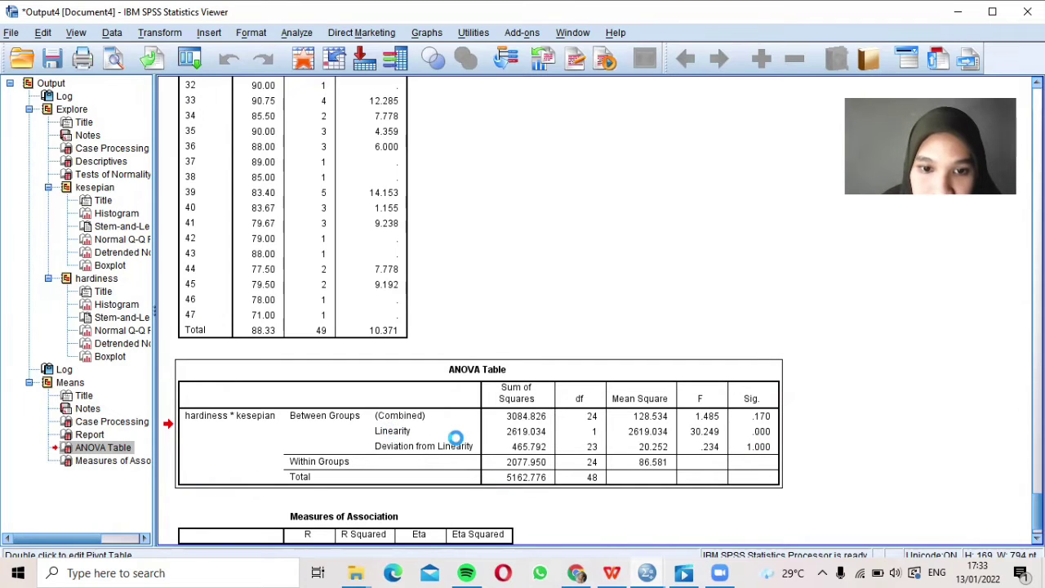
double_click(457, 438)
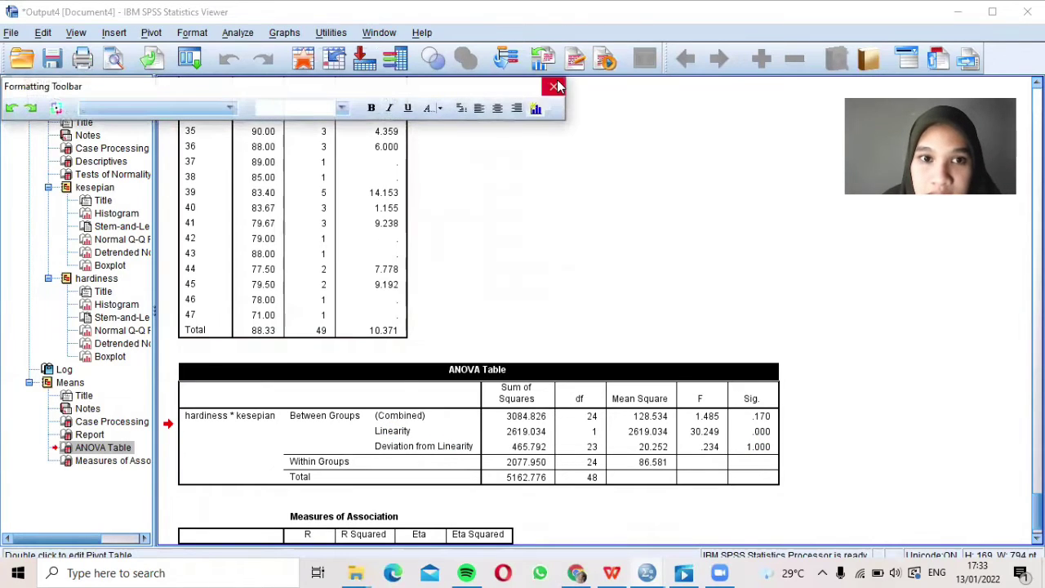
click(555, 87)
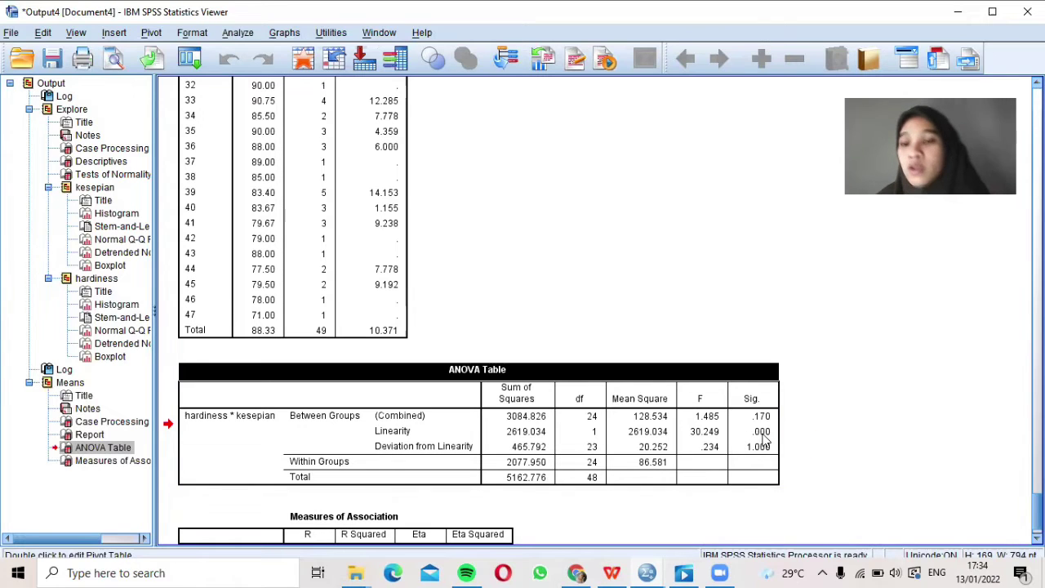
mouse_move(757, 435)
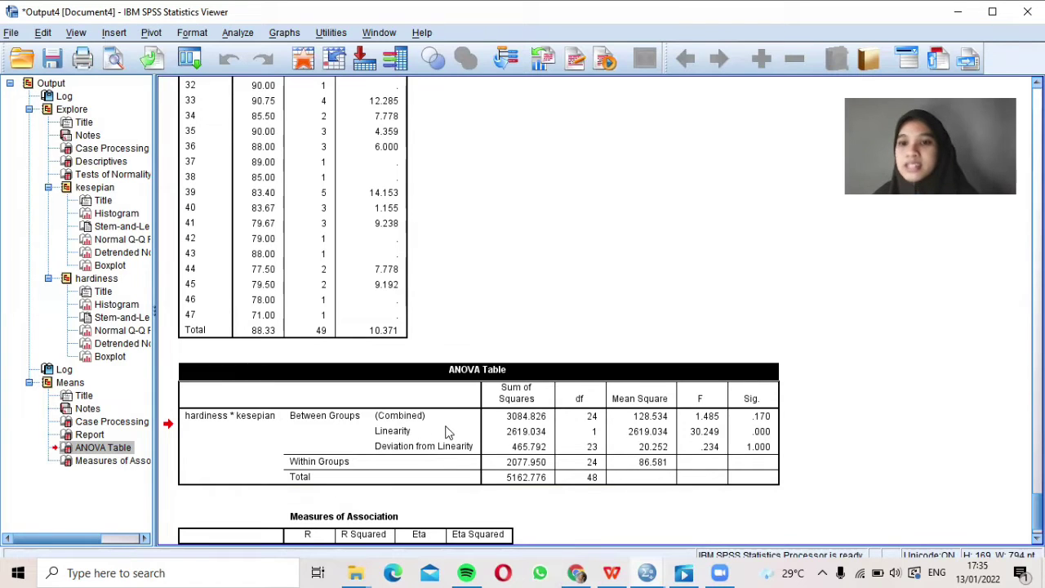
scroll(446, 431, down, 1)
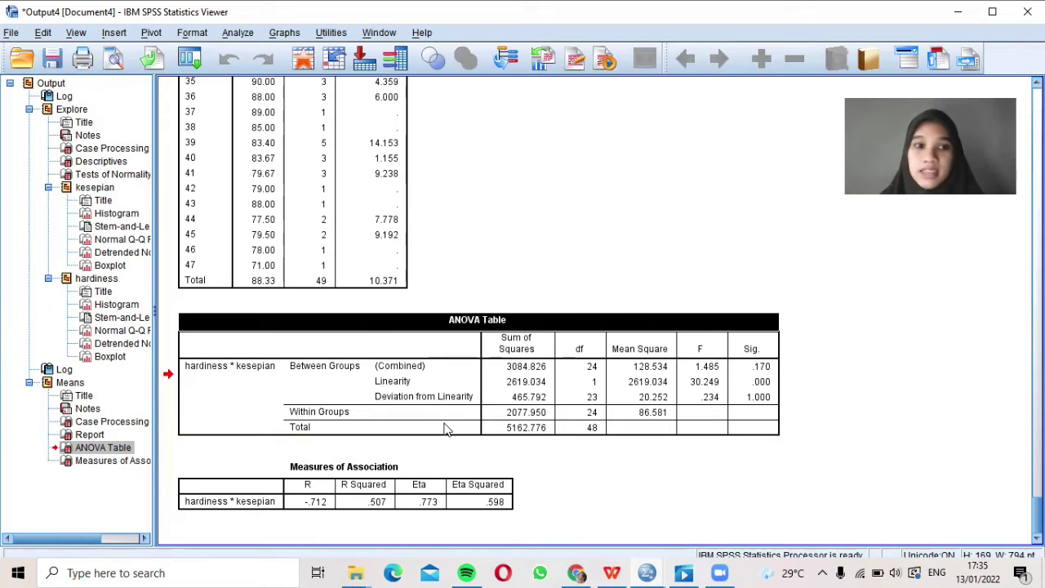
Step: Look back over the Explore charts for hardiness and kesepian, and return to the ANOVA and Measures of Association tables
scroll(444, 428, up, 15)
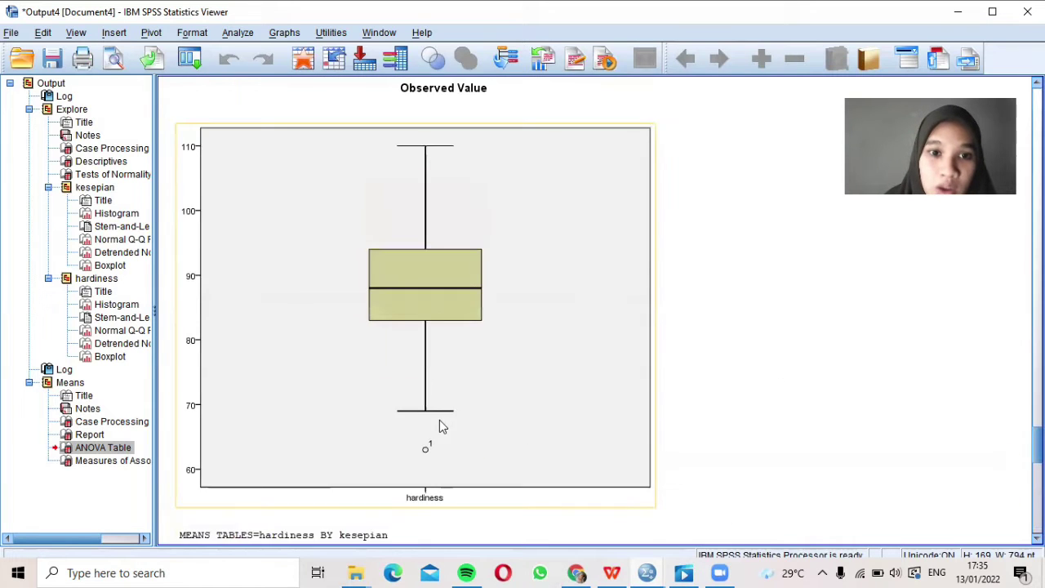
scroll(441, 425, up, 15)
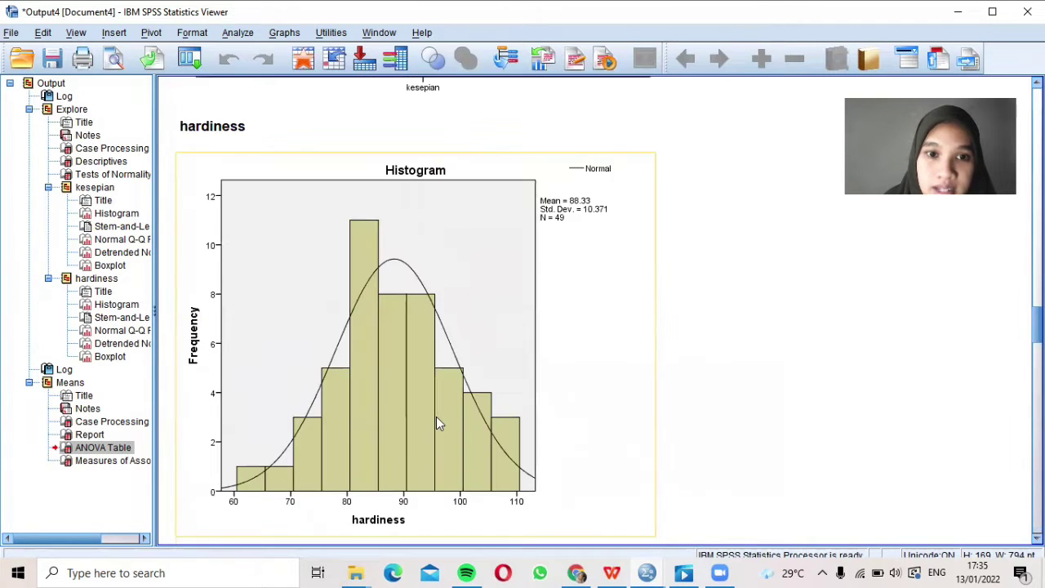
scroll(436, 419, up, 15)
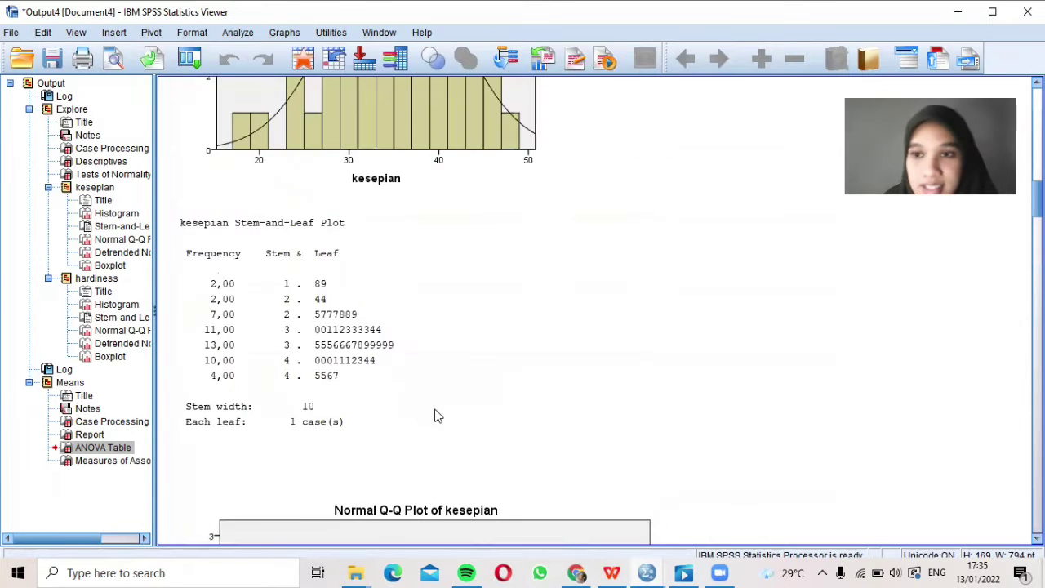
scroll(436, 415, down, 3)
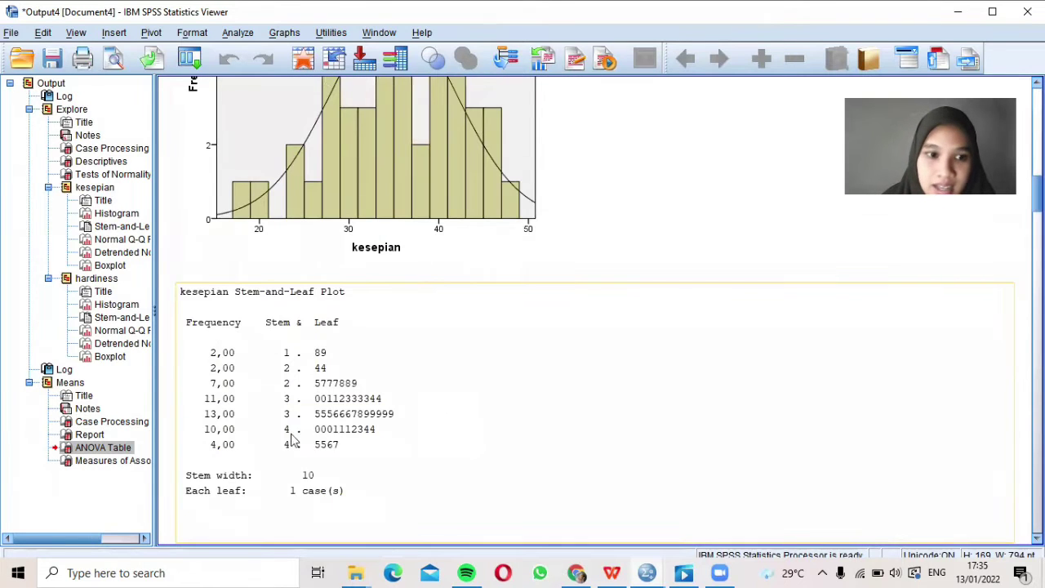
scroll(257, 381, down, 9)
click(69, 384)
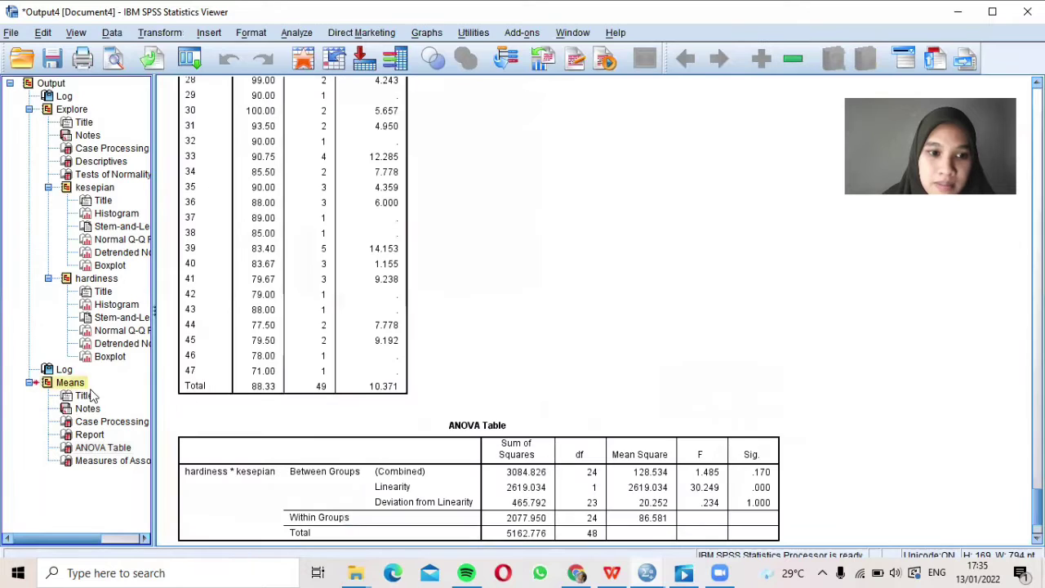
scroll(502, 349, down, 3)
click(504, 348)
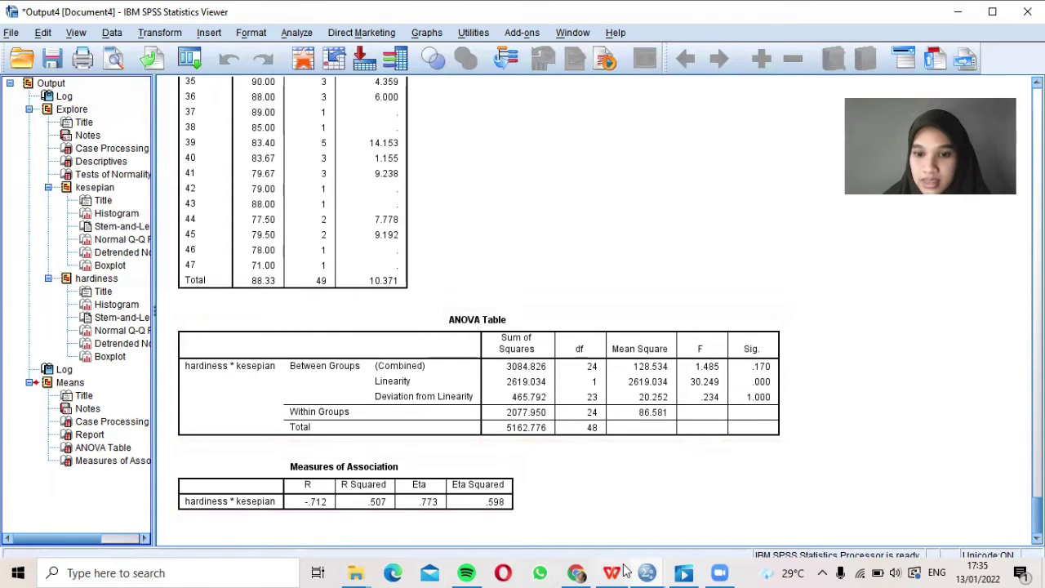
Step: Set up a Bivariate Correlations analysis from the data set with kesepian and hardiness as the variables
mouse_move(647, 573)
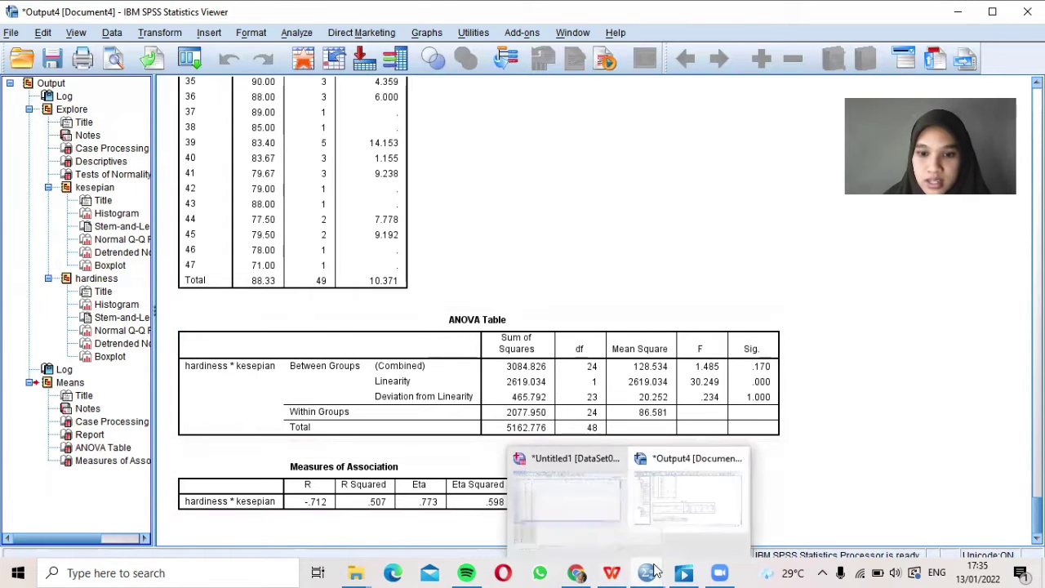
click(572, 516)
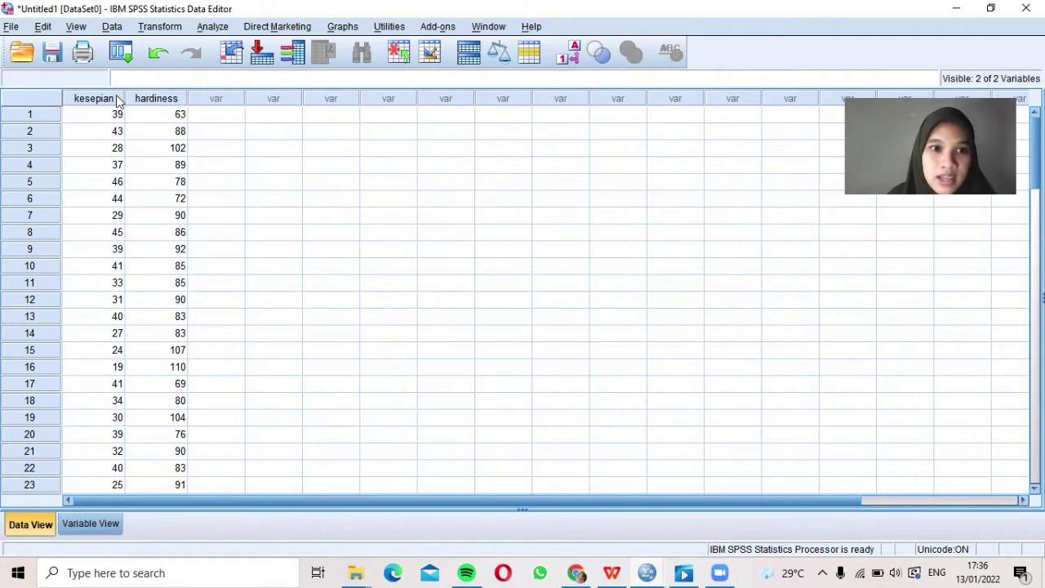
click(216, 30)
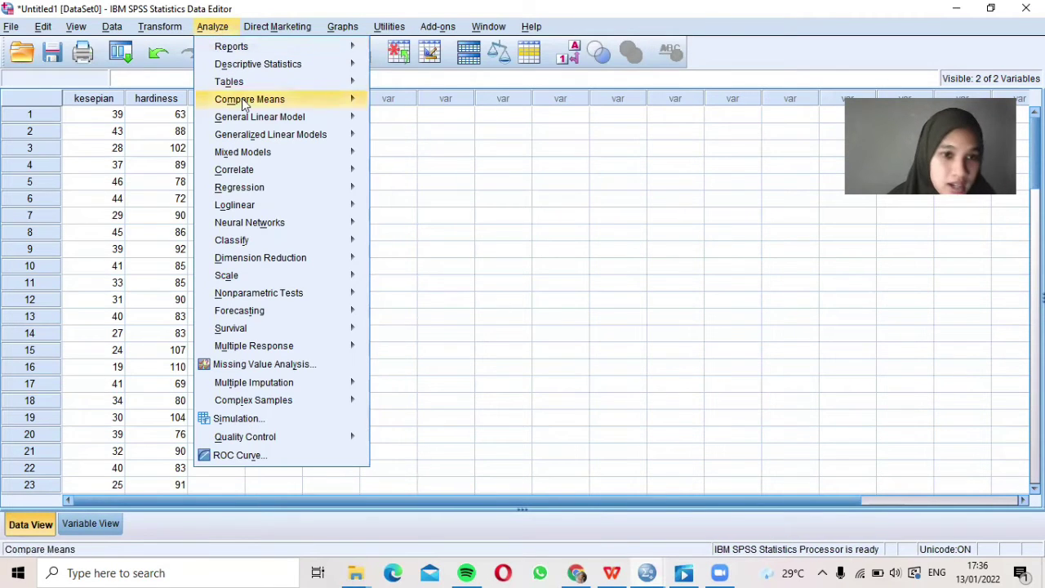
mouse_move(261, 173)
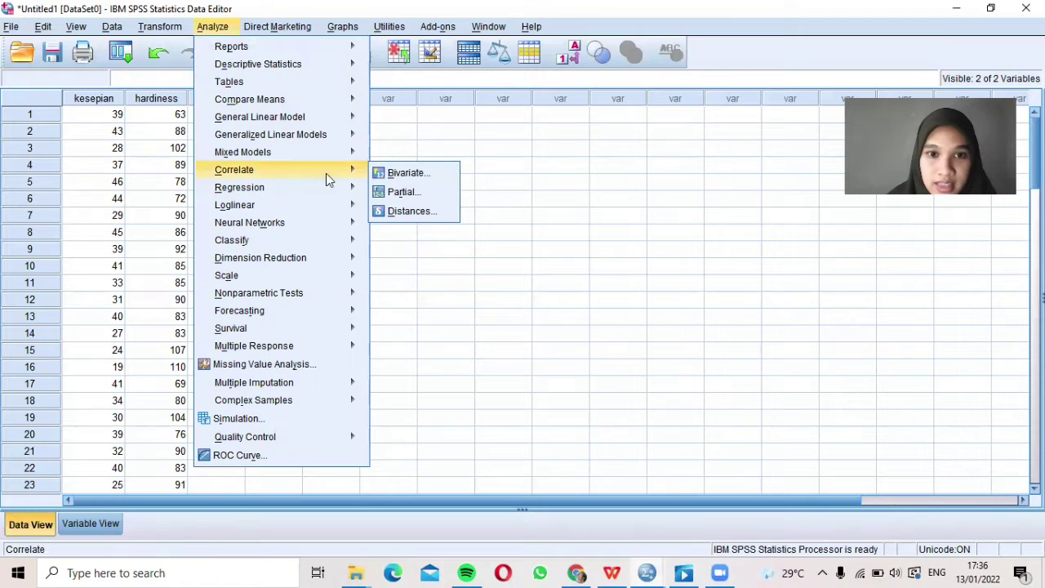
click(387, 173)
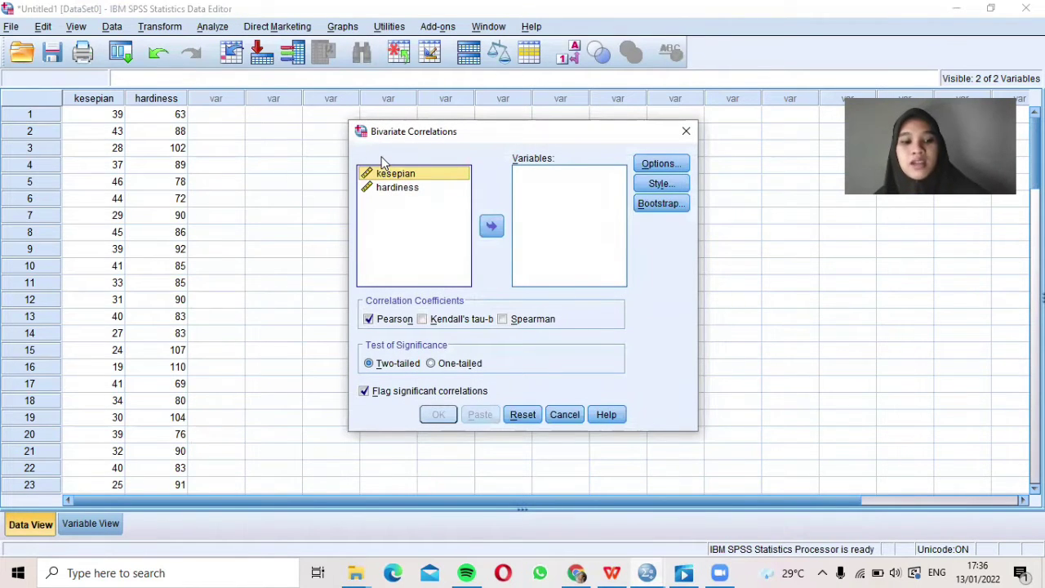
key(ctrl+a)
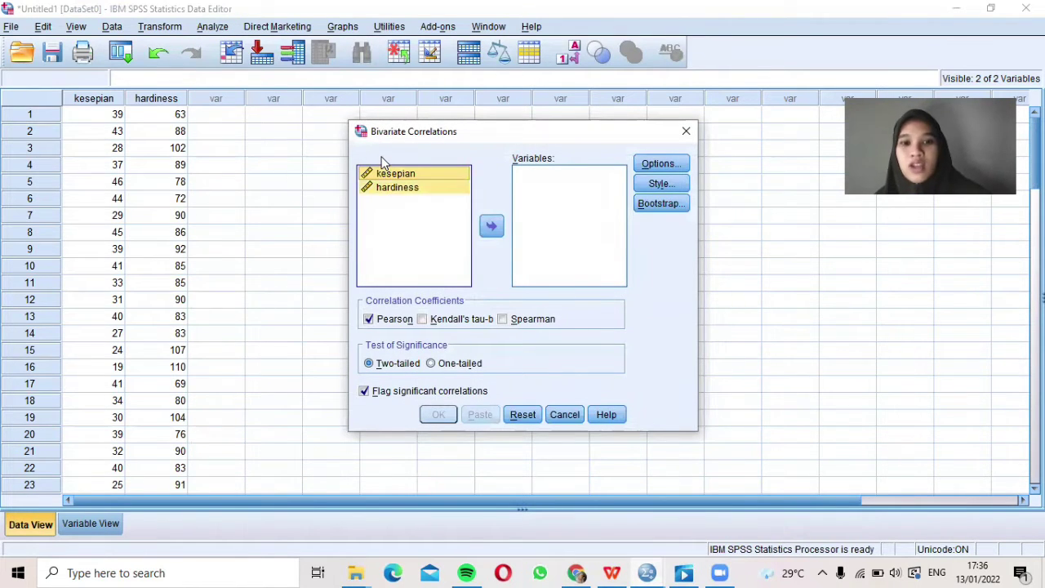
click(492, 227)
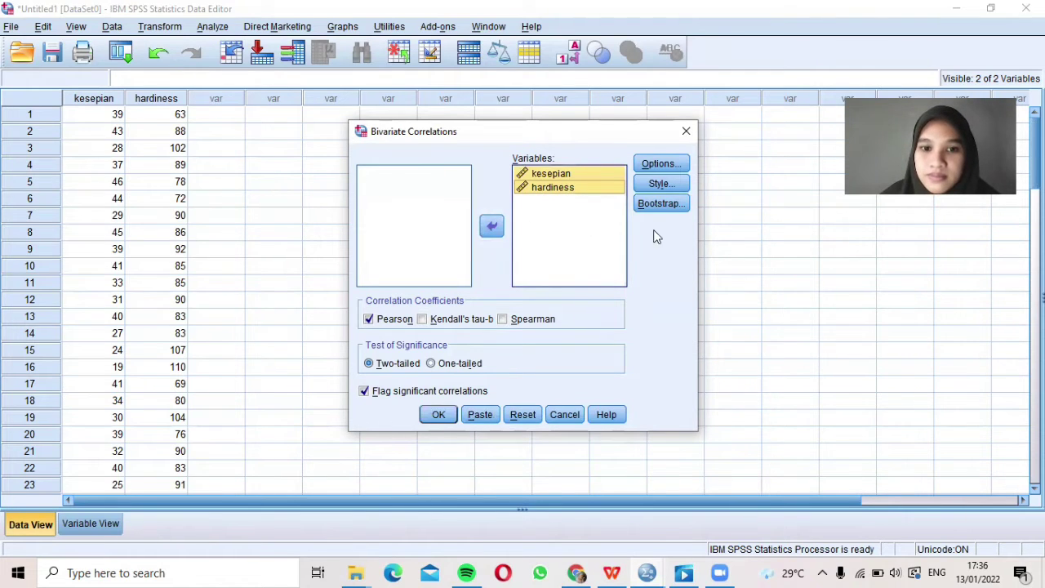
Step: Run the correlation with the Pearson coefficient, a two-tailed significance test and significant correlations flagged
click(371, 321)
click(370, 320)
click(370, 320)
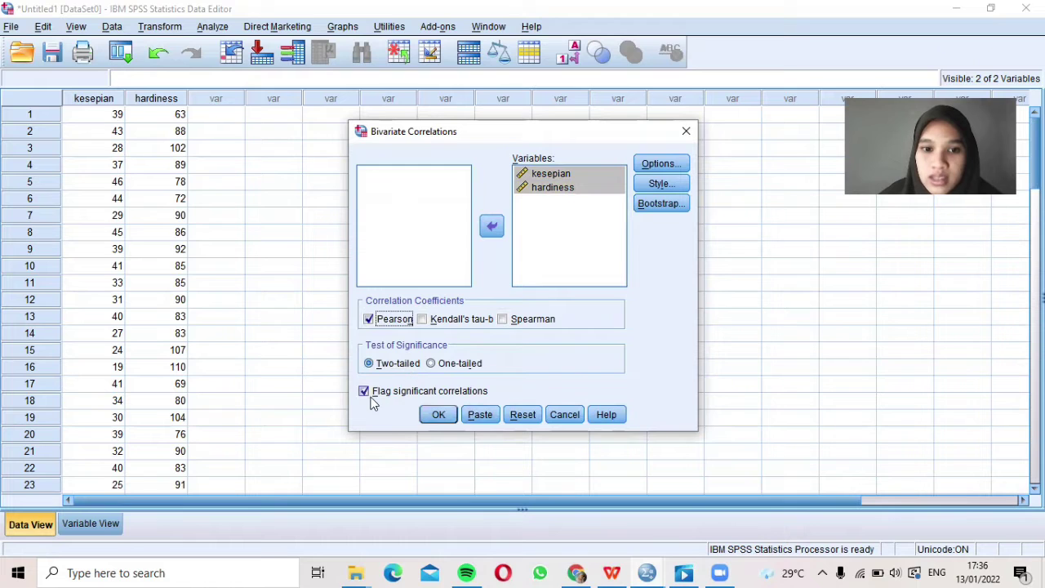
click(439, 414)
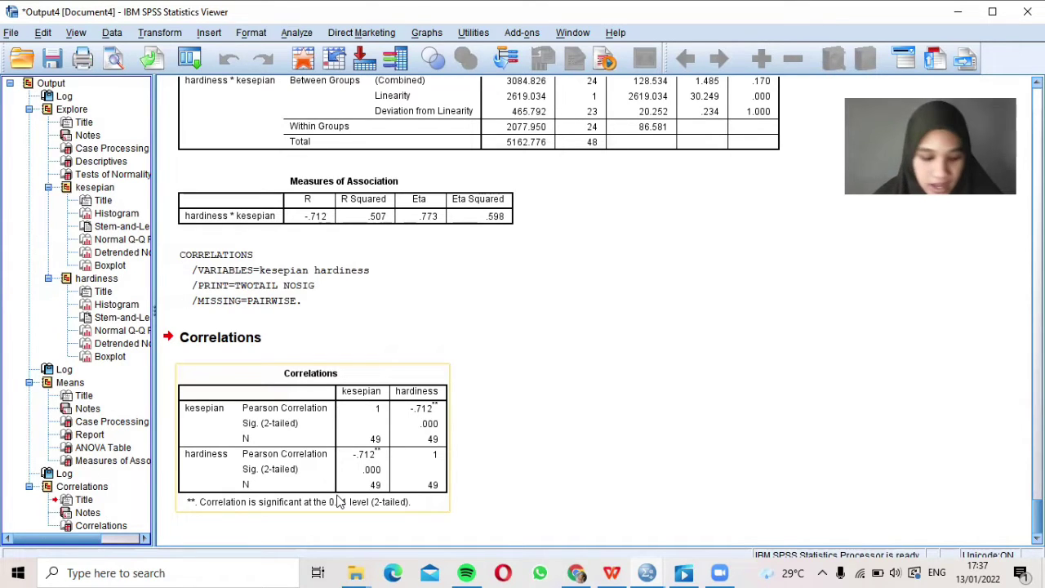
click(340, 523)
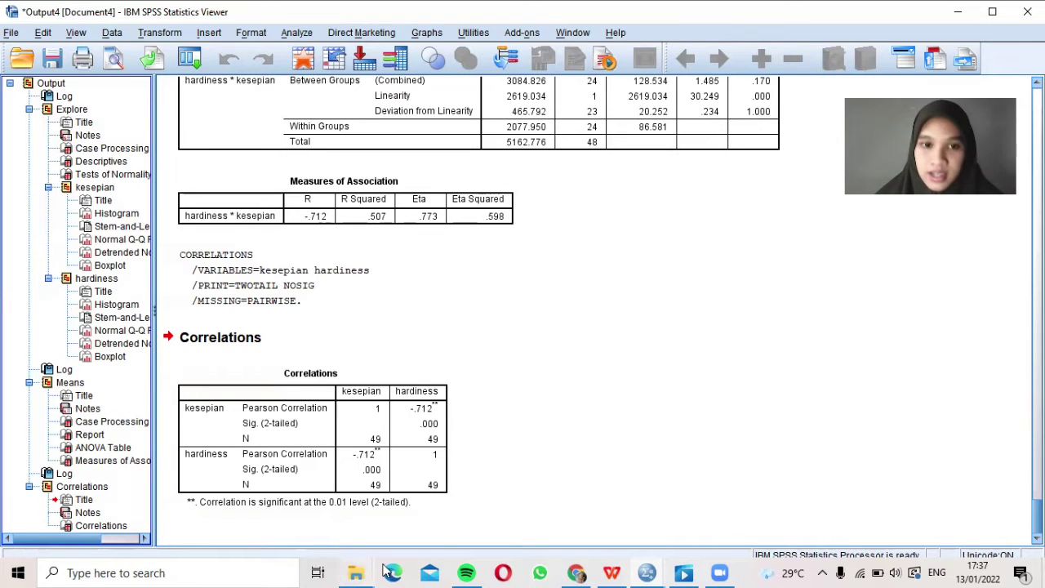
click(372, 231)
click(409, 277)
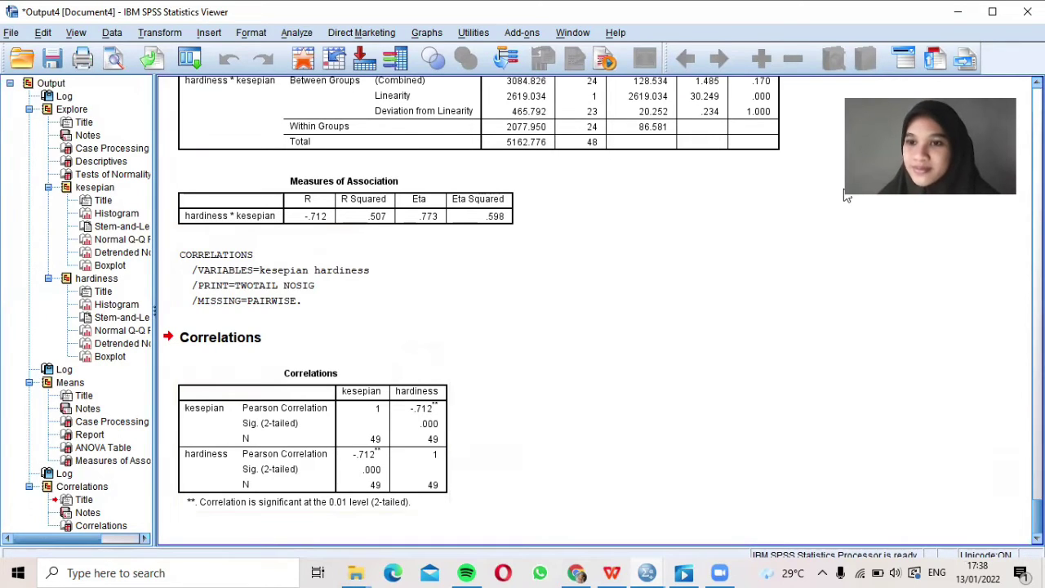
click(829, 297)
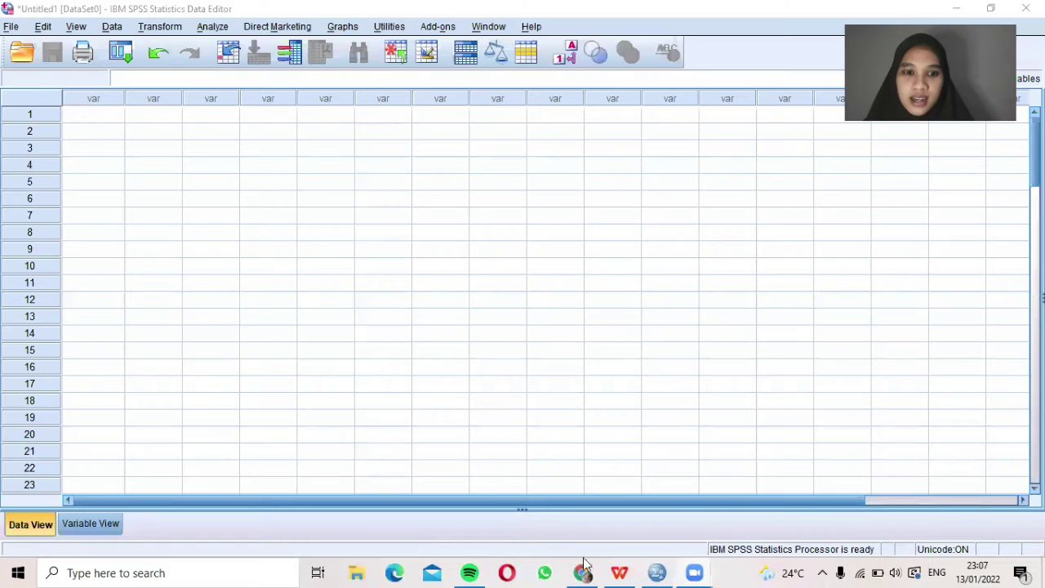
Step: Switch to WPS Office and copy the Hardiness and Kualitas Pertemanan values, without headers, from the Data Soal 2 sheet
click(621, 572)
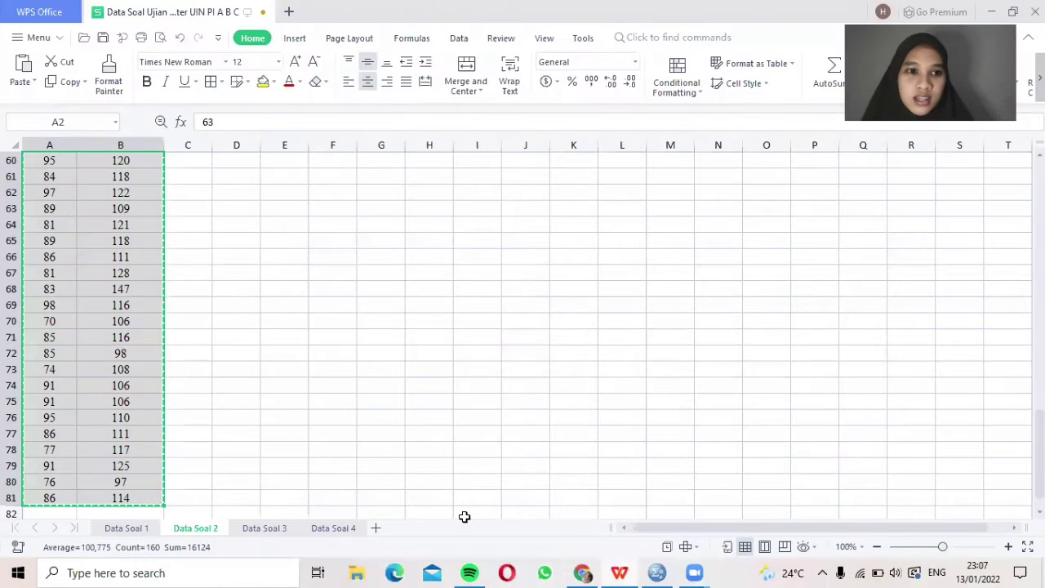
scroll(159, 329, up, 20)
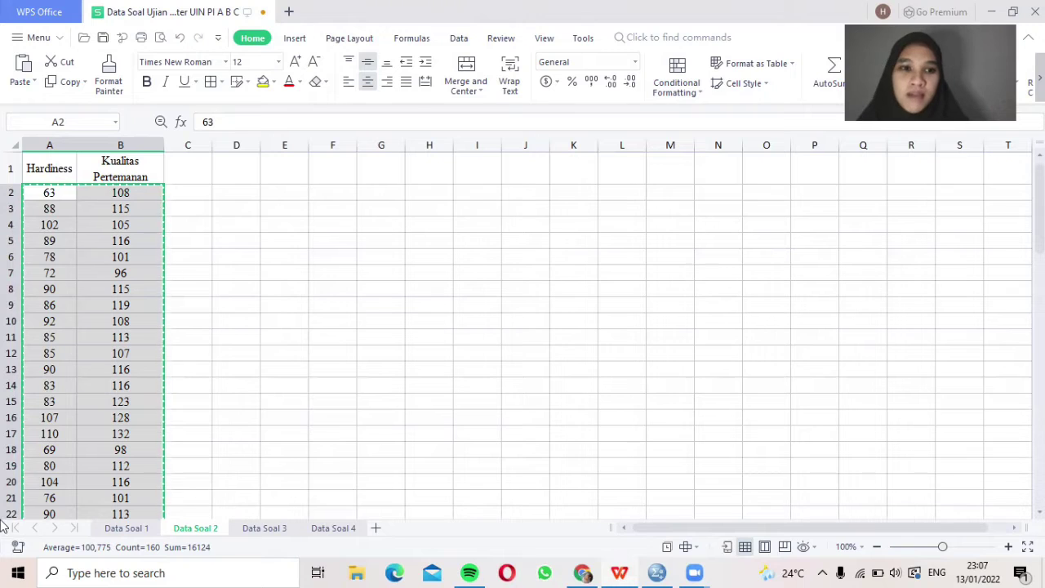
right_click(55, 243)
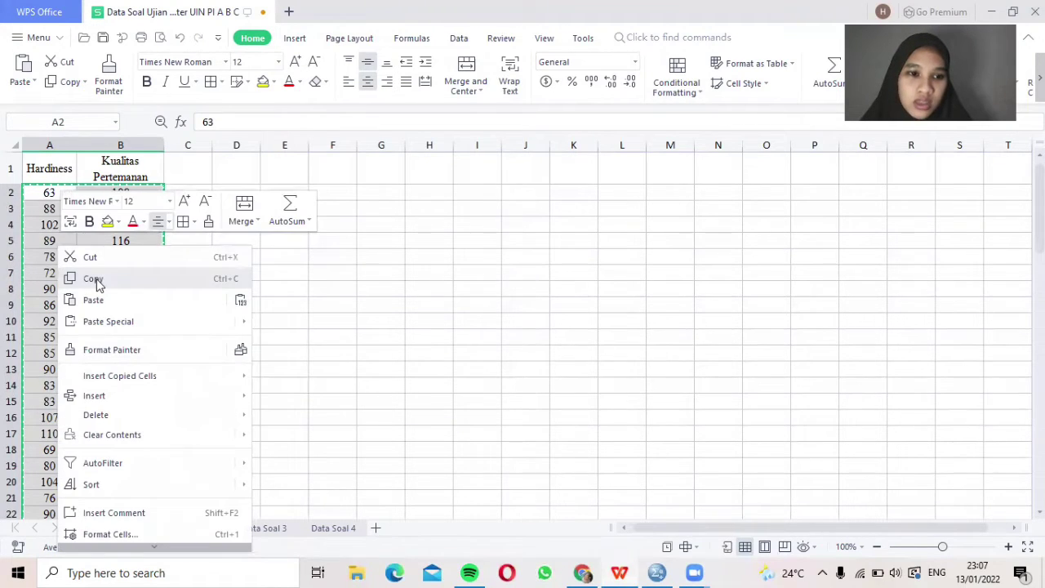
click(95, 279)
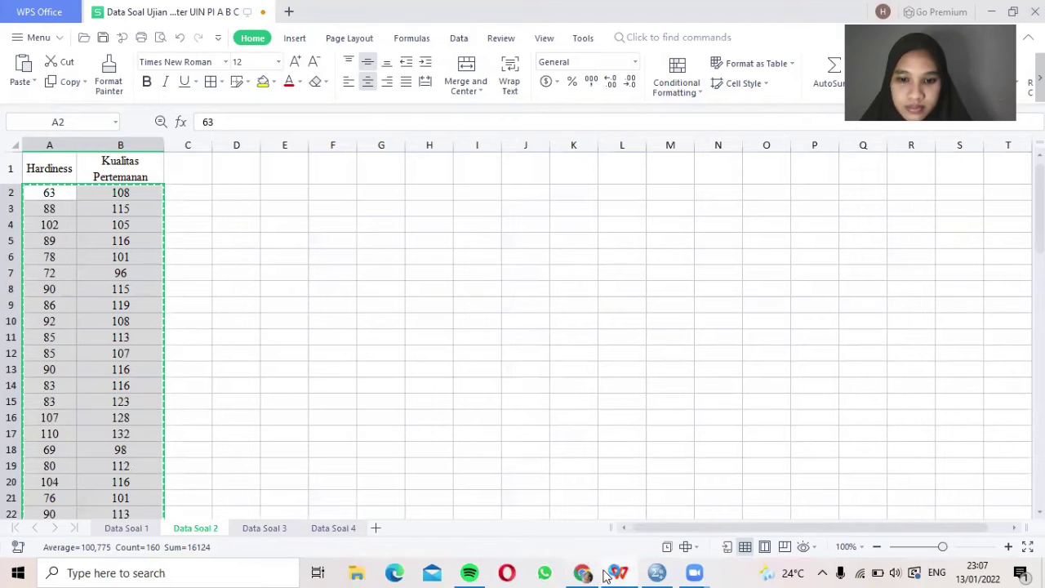
Step: Switch to SPSS and paste the copied values into the empty data set starting at the first cell
click(659, 572)
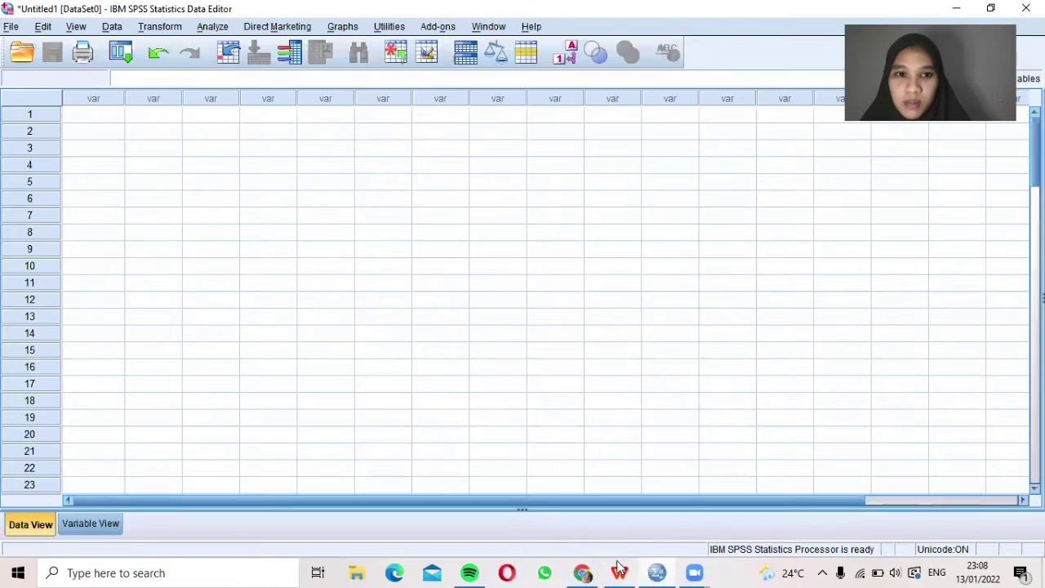
right_click(86, 115)
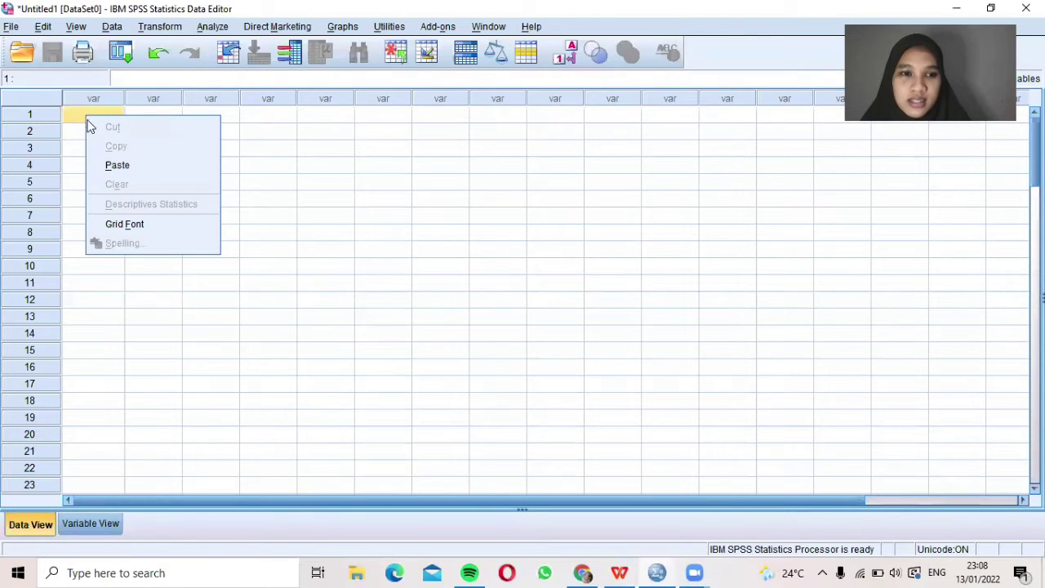
click(118, 166)
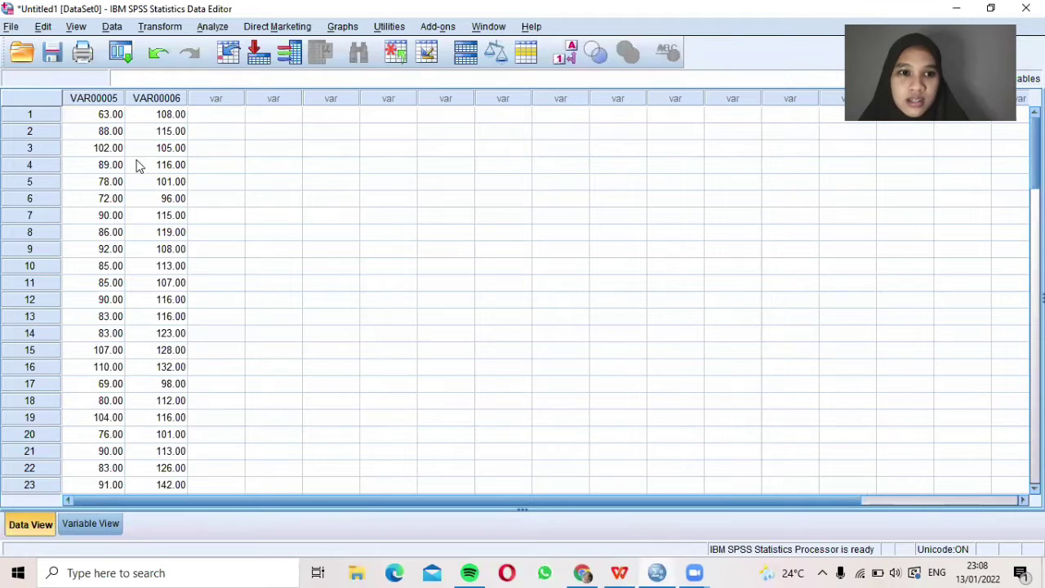
Step: Rename the first variable, VAR00005, as hardiness in the variable definitions
click(85, 530)
click(100, 95)
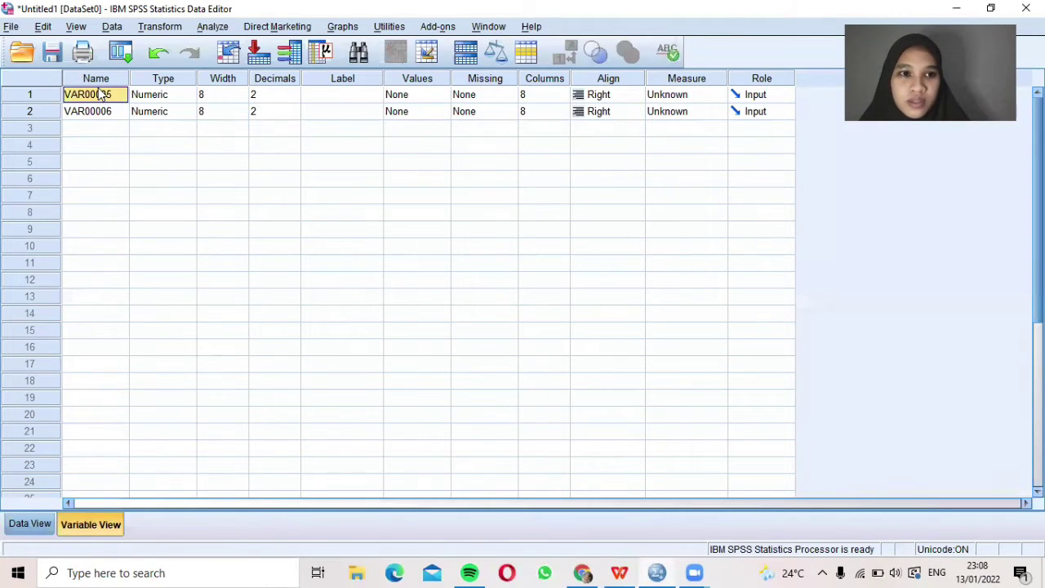
key(BackSpace)
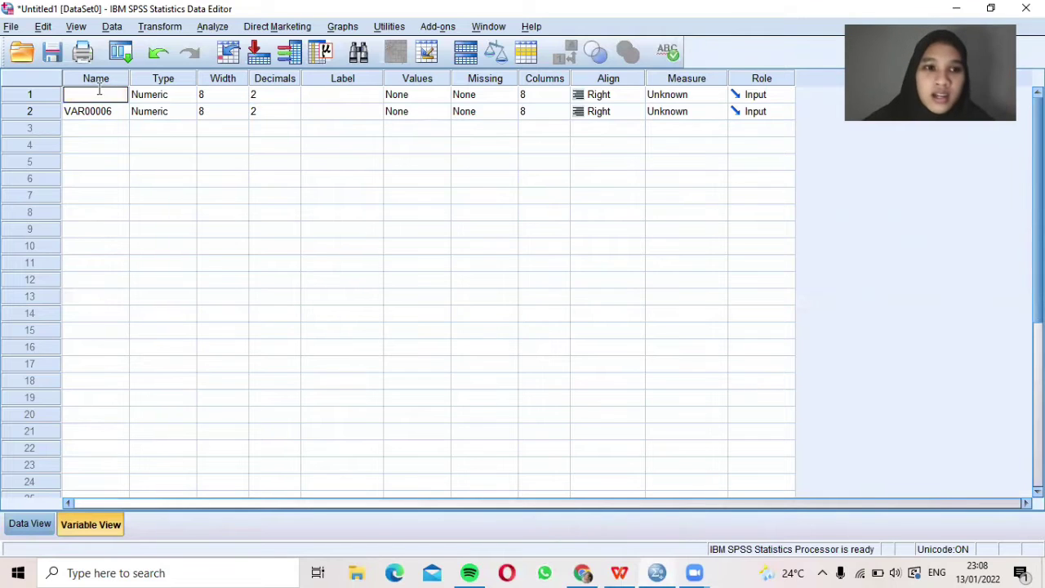
text(hard)
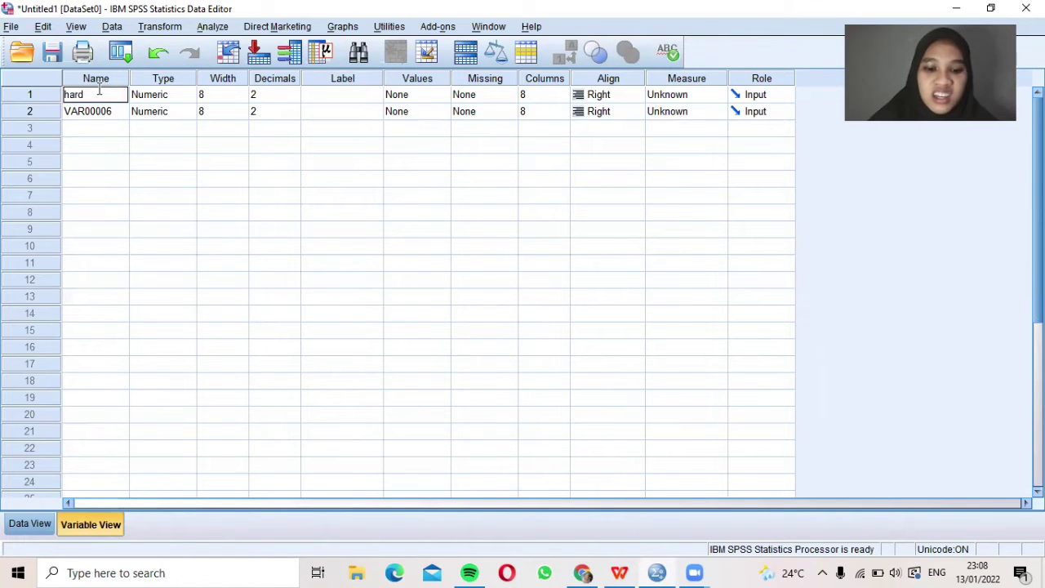
text(iness)
key(Return)
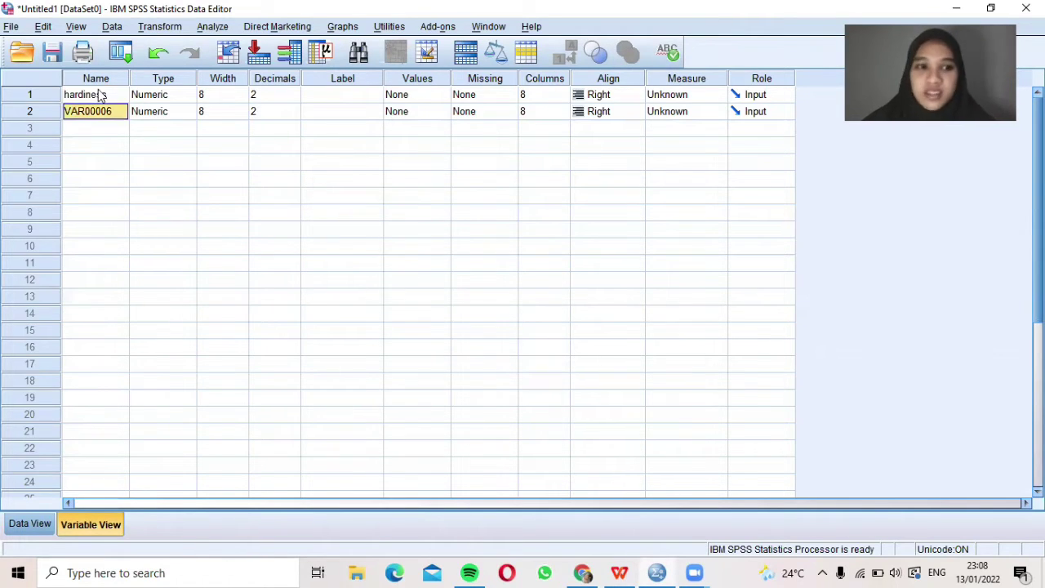
Step: Rename the second variable, VAR00006, as kualitas_pertemanan
key(BackSpace)
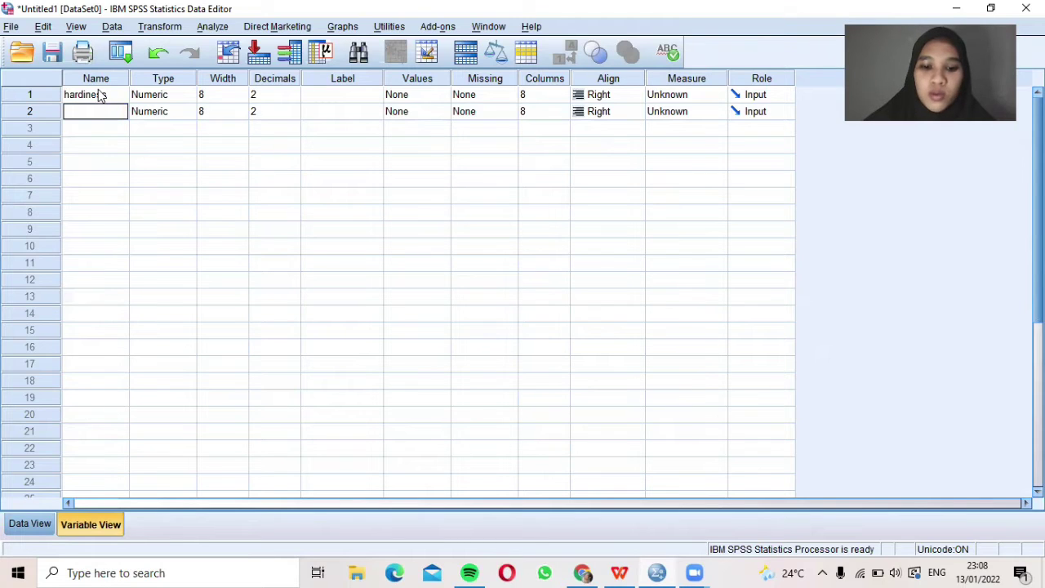
text(kul)
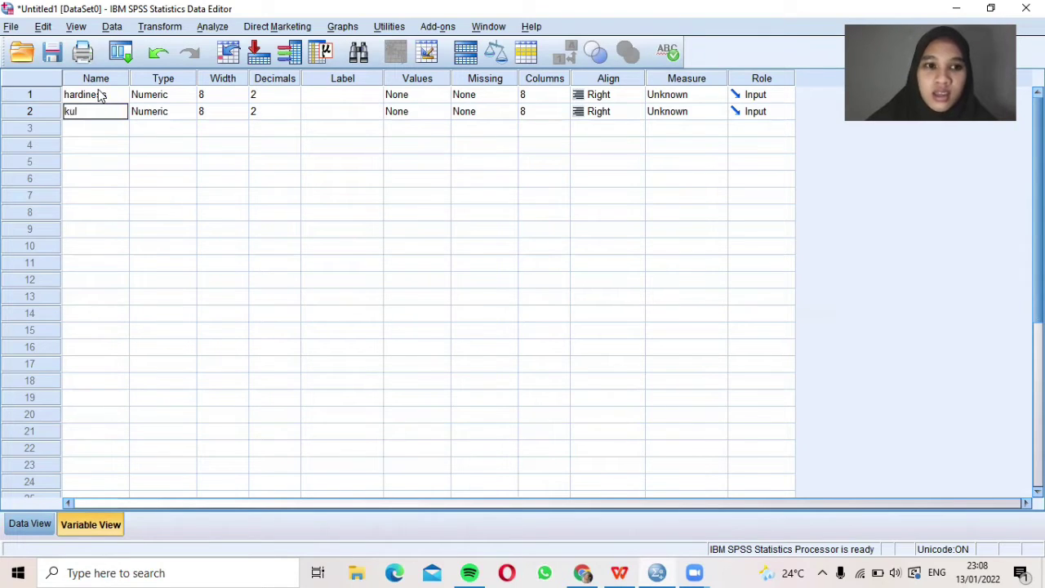
key(BackSpace)
text(alitas)
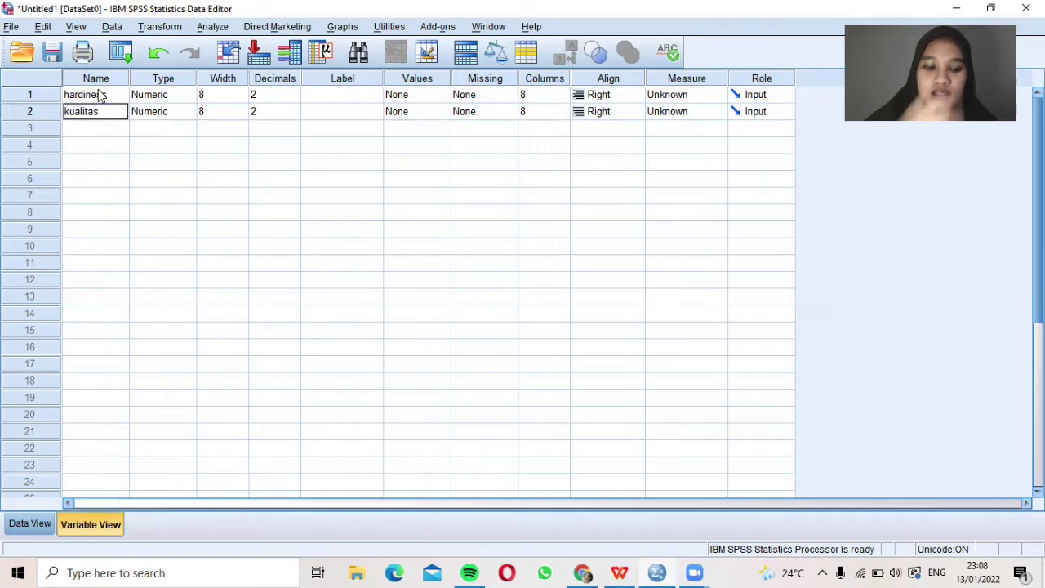
text(_pertemanan)
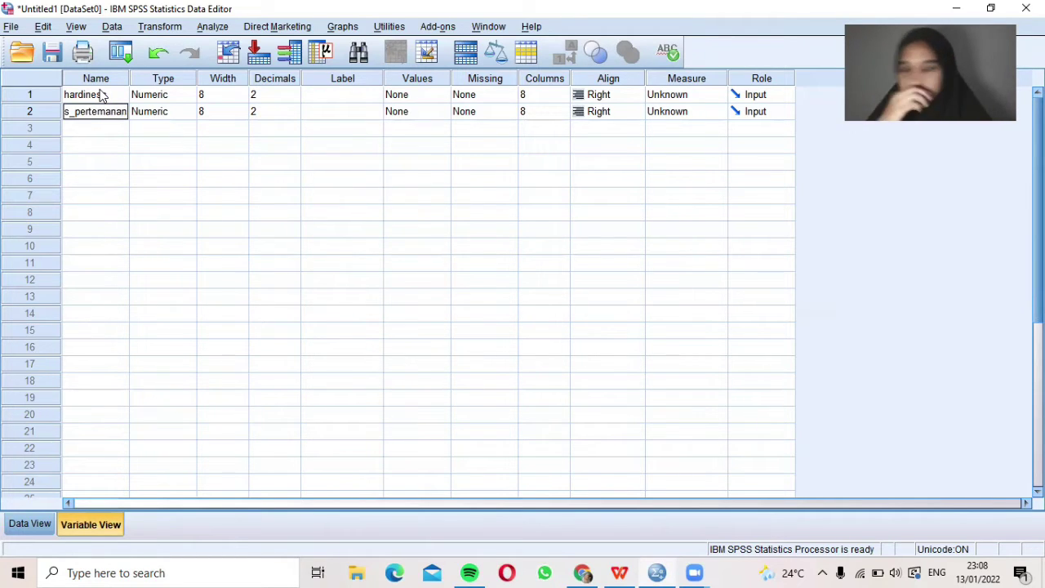
click(296, 98)
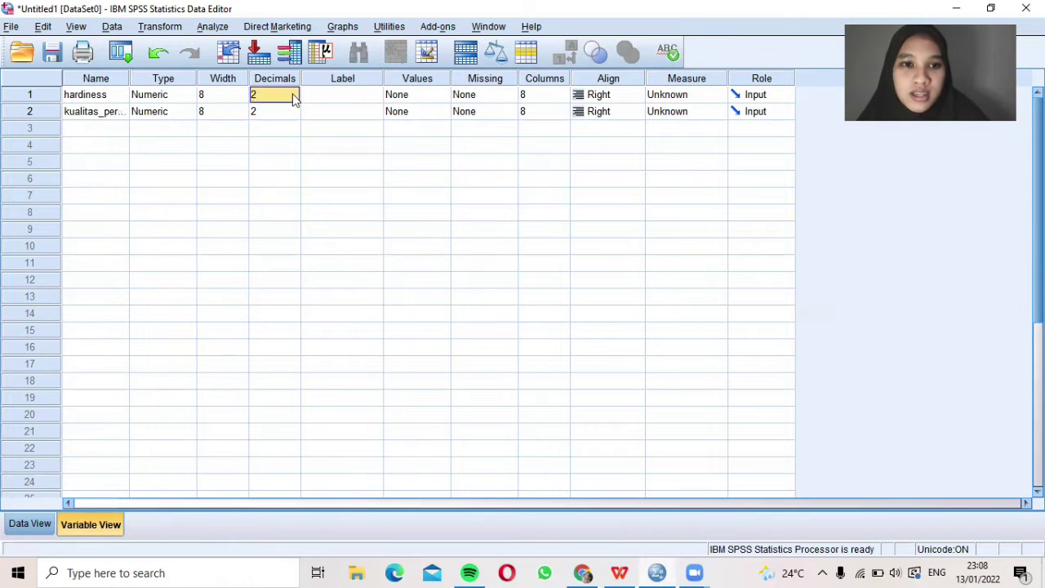
text(16)
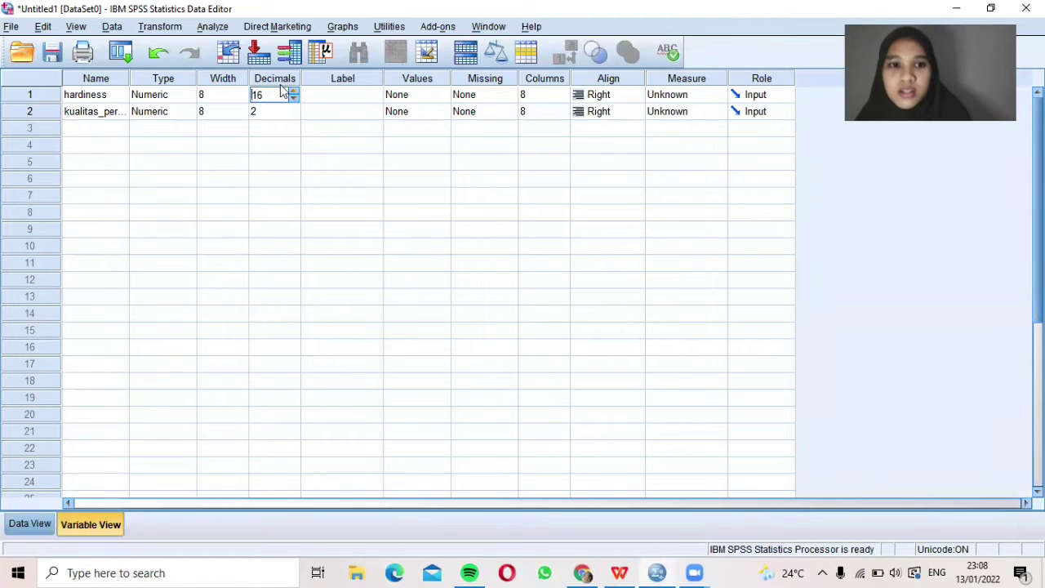
text(0)
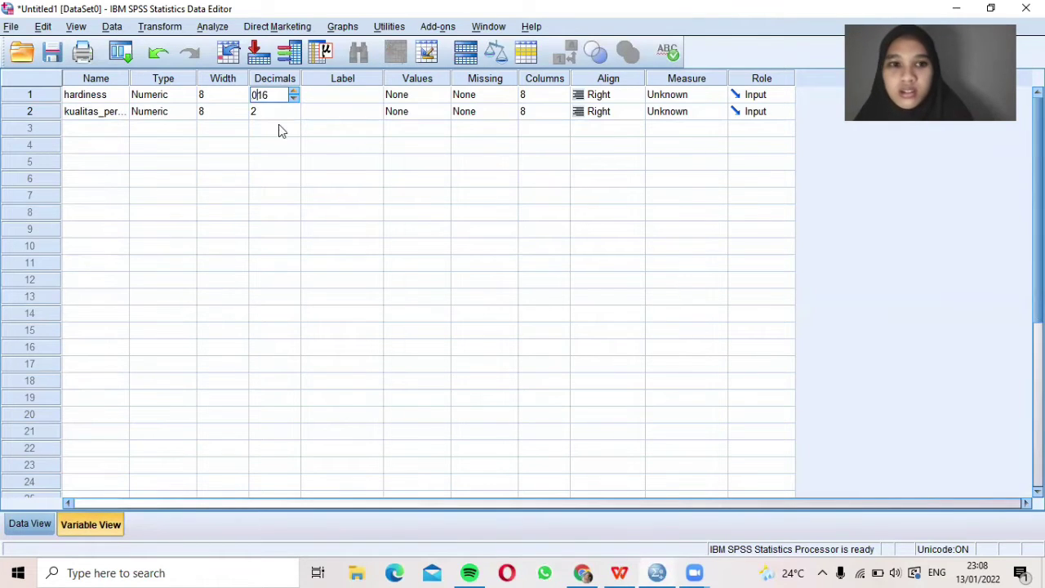
click(285, 96)
text(16)
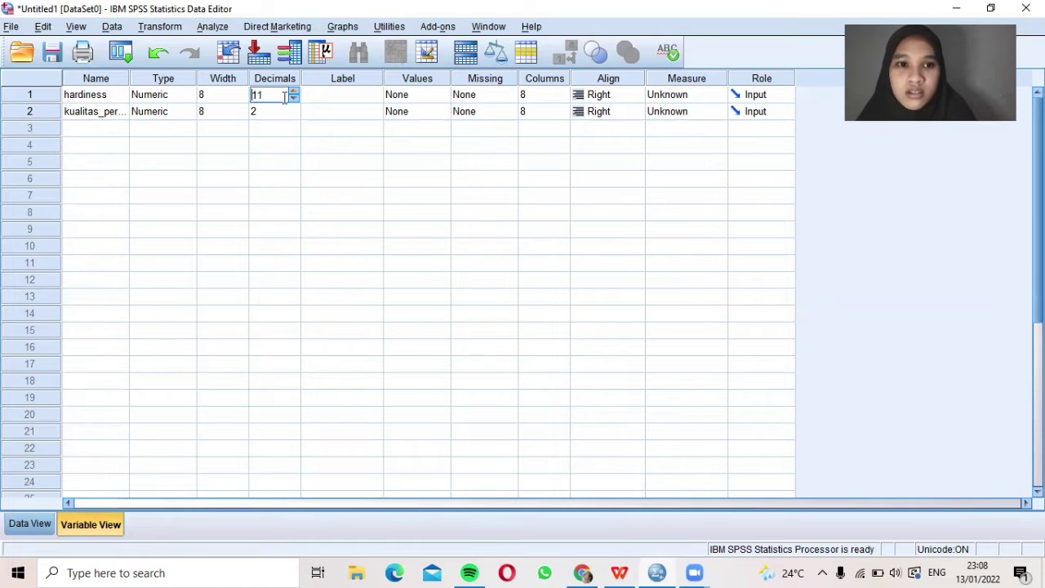
text(0)
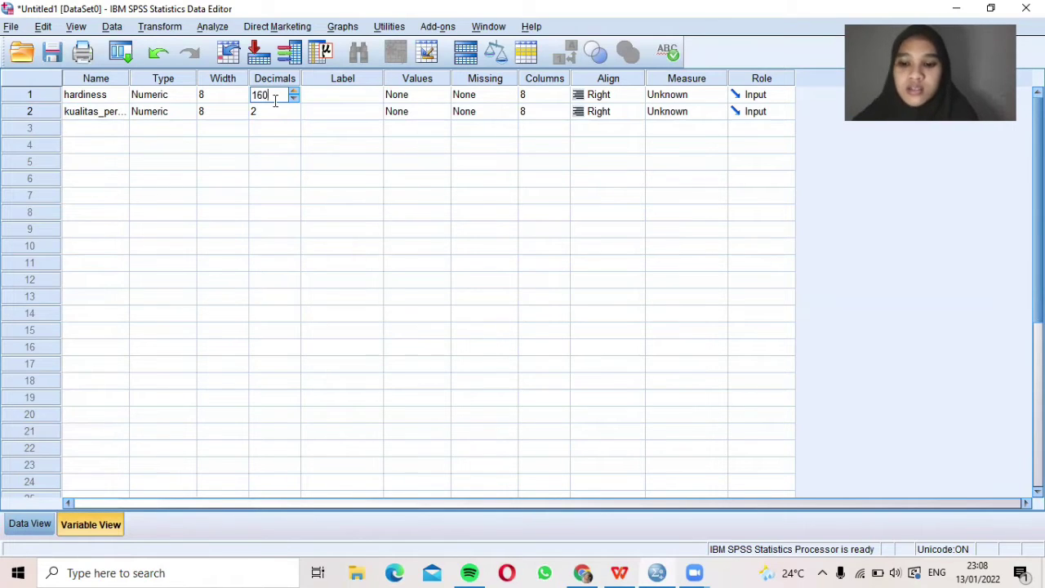
key(BackSpace)
key(BackSpace)
key(BackSpace)
text(2)
text(16)
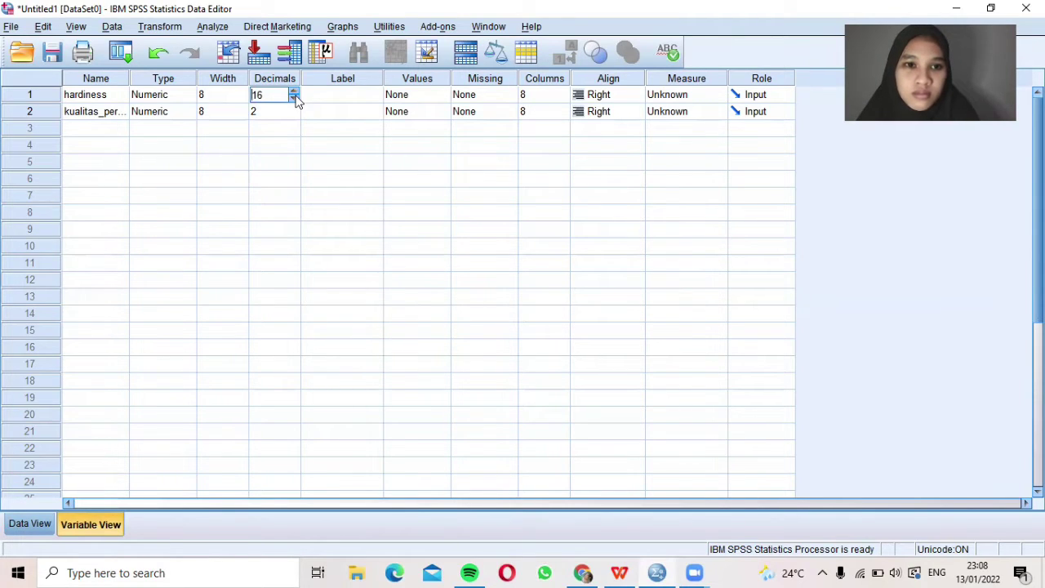
Step: Set the number of decimals for the hardiness variable to 0
click(295, 98)
click(294, 99)
click(295, 99)
click(294, 99)
click(295, 99)
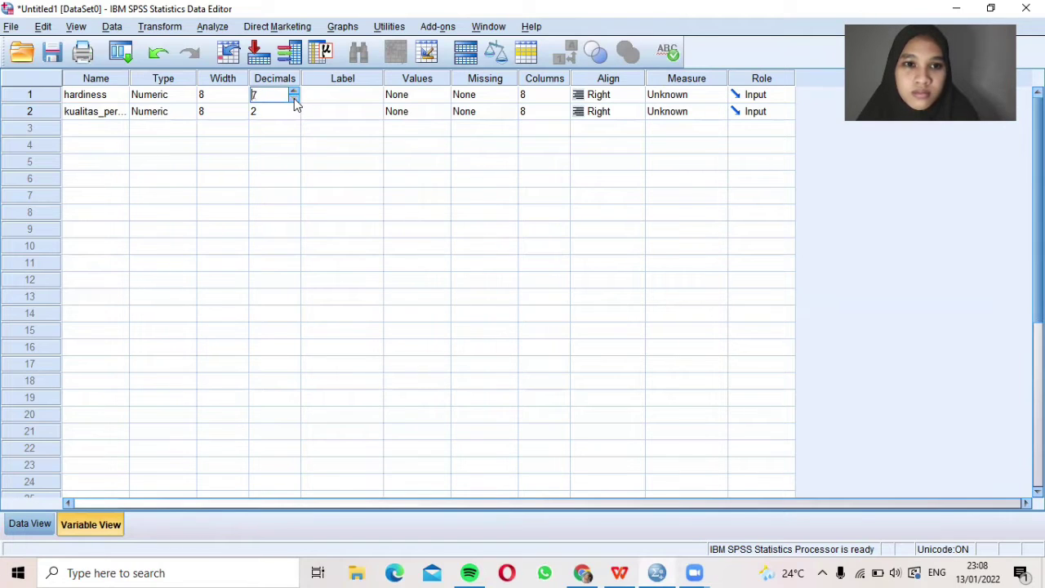
click(295, 99)
click(295, 98)
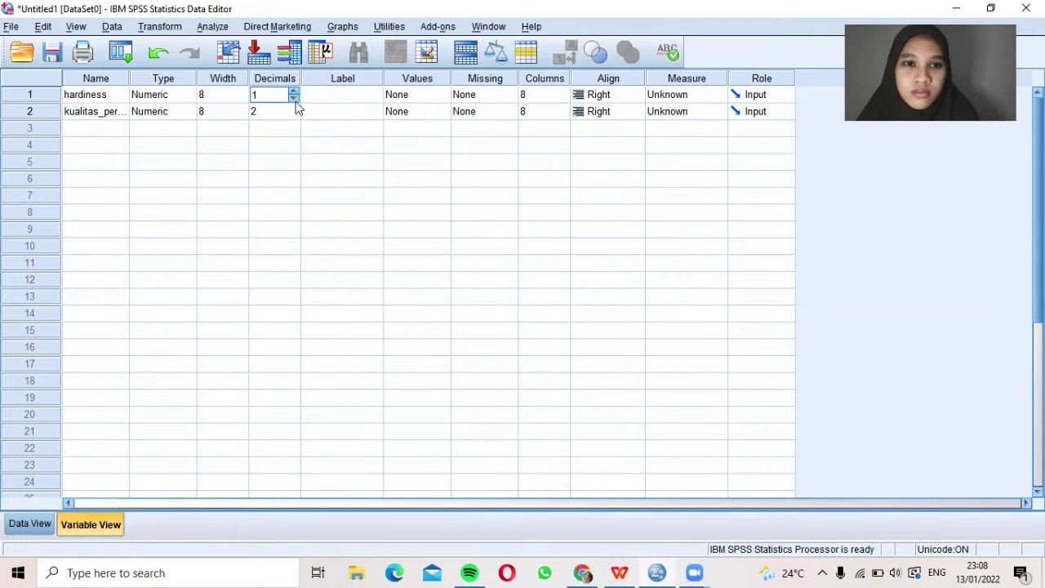
click(295, 98)
Step: Set the number of decimals for the kualitas_pertemanan variable to 0
click(294, 109)
click(294, 108)
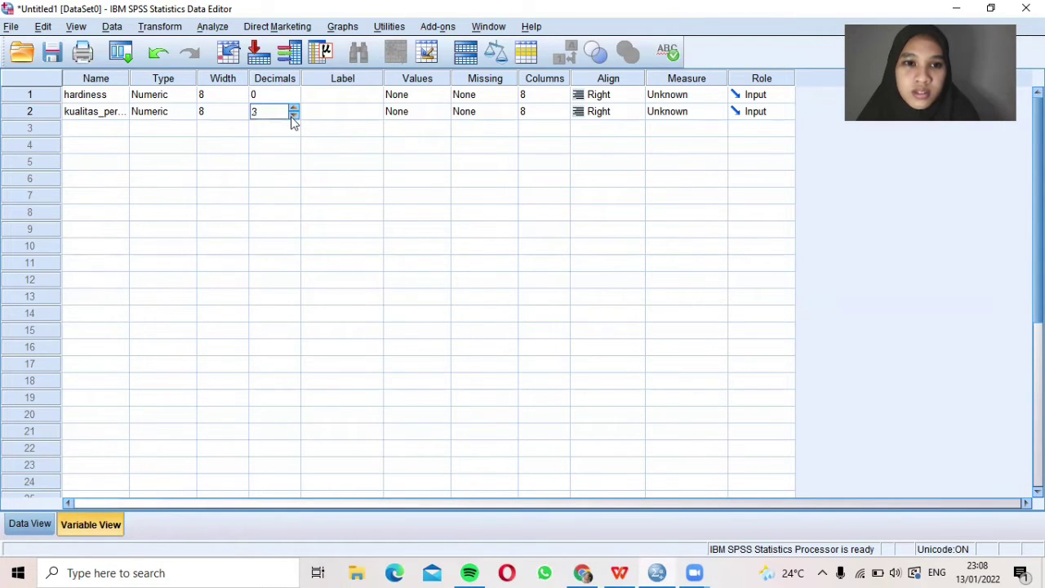
click(295, 115)
click(294, 115)
click(294, 116)
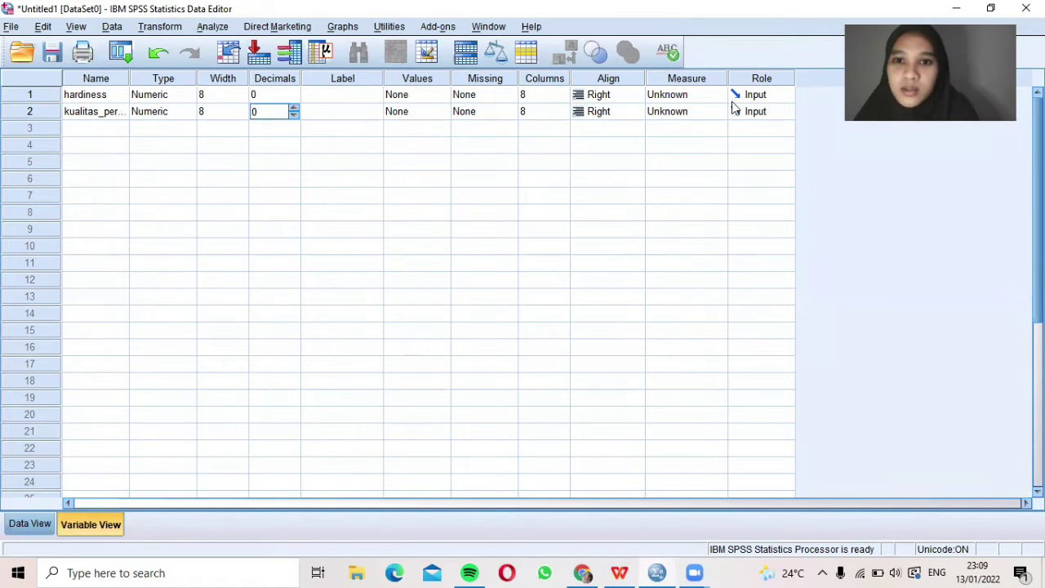
Step: Set the measurement level of both hardiness and kualitas_pertemanan to Scale
click(692, 96)
click(692, 107)
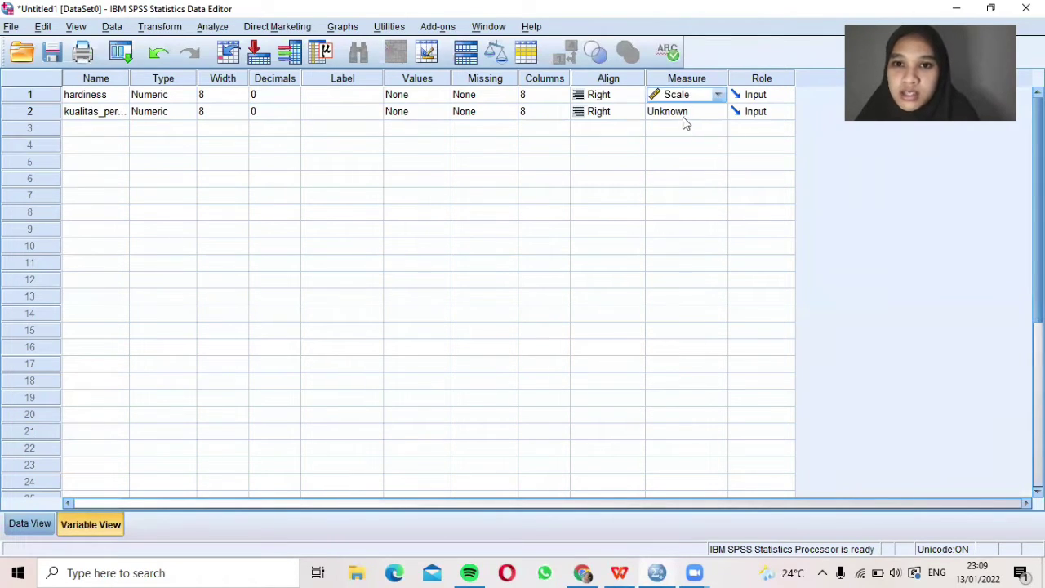
click(686, 115)
click(688, 128)
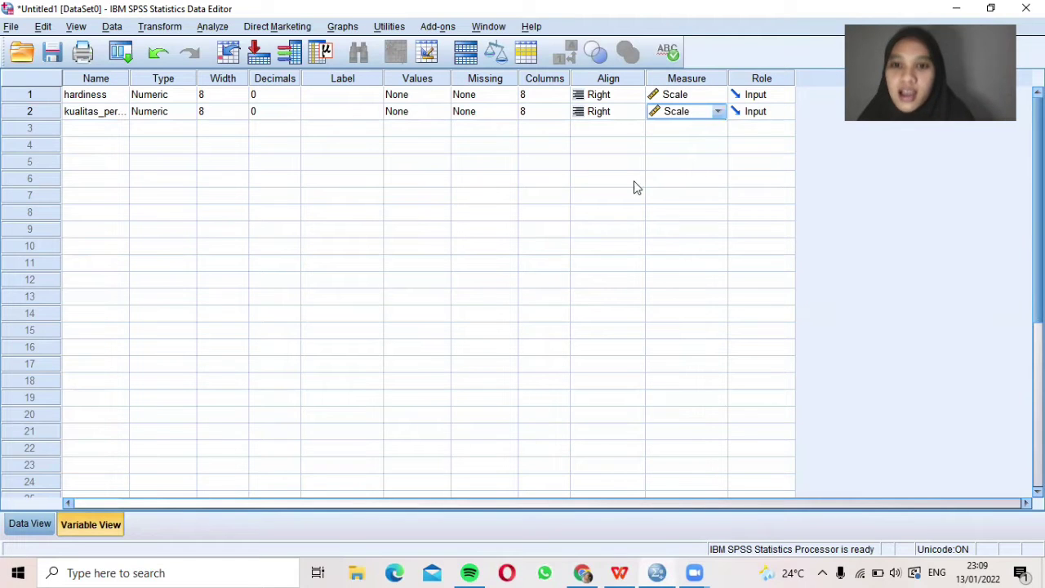
Step: Set up a Linear Regression from the data set with kualitas_pertemanan as dependent and hardiness as independent variable, removing the leftover duplicate hardiness entry
click(30, 524)
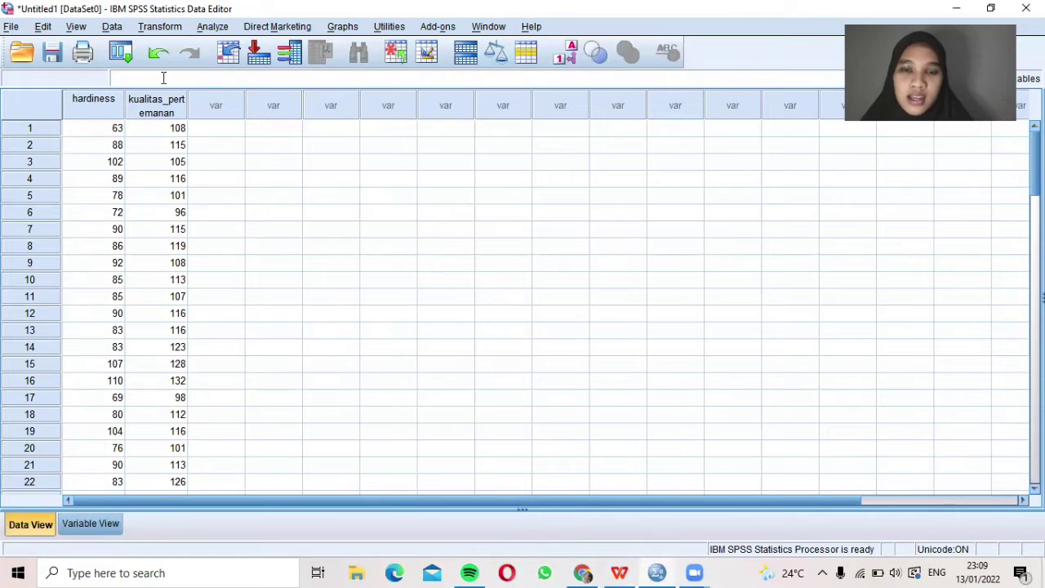
click(217, 29)
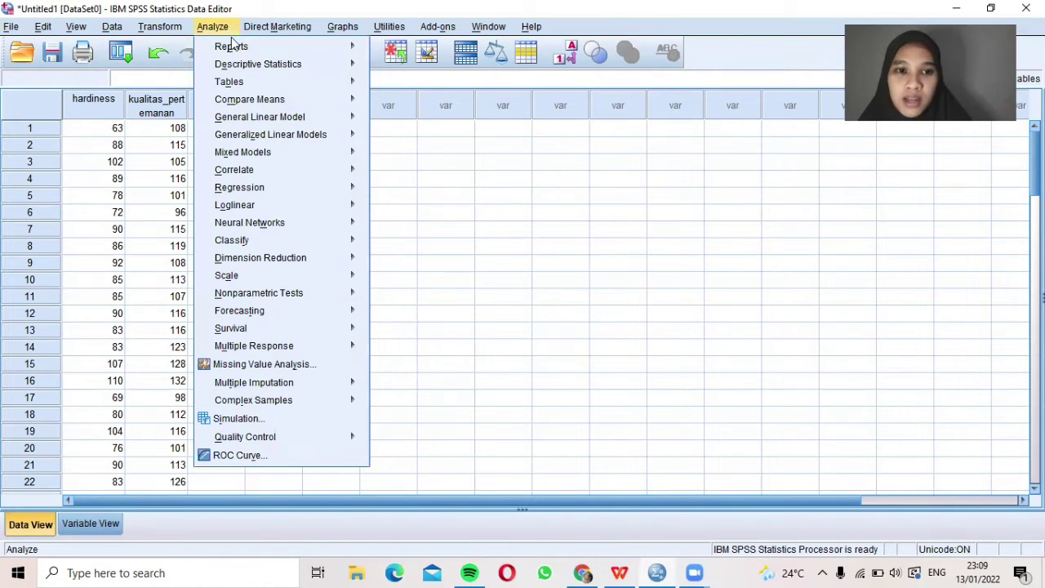
mouse_move(233, 47)
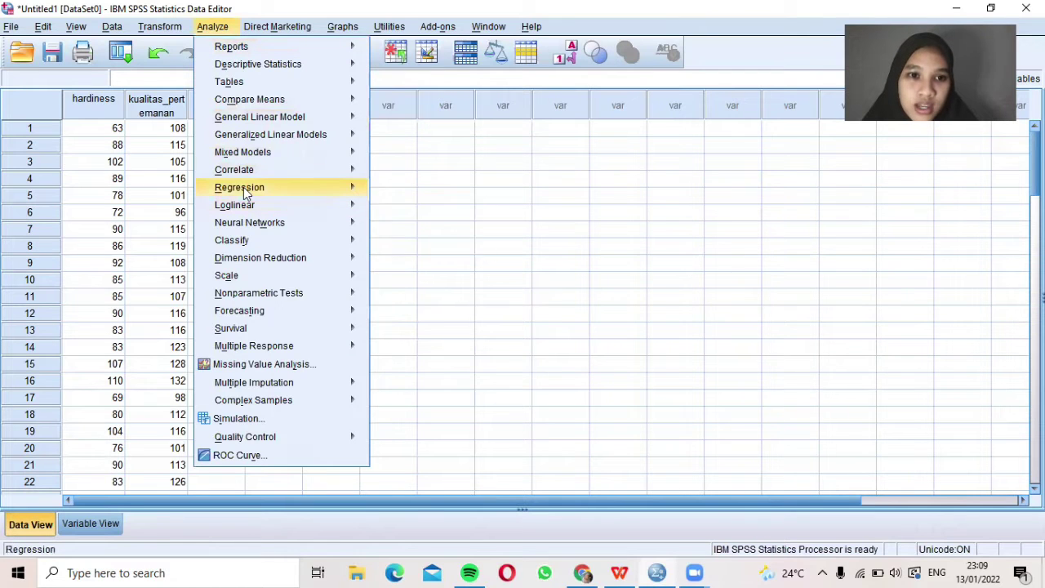
mouse_move(245, 193)
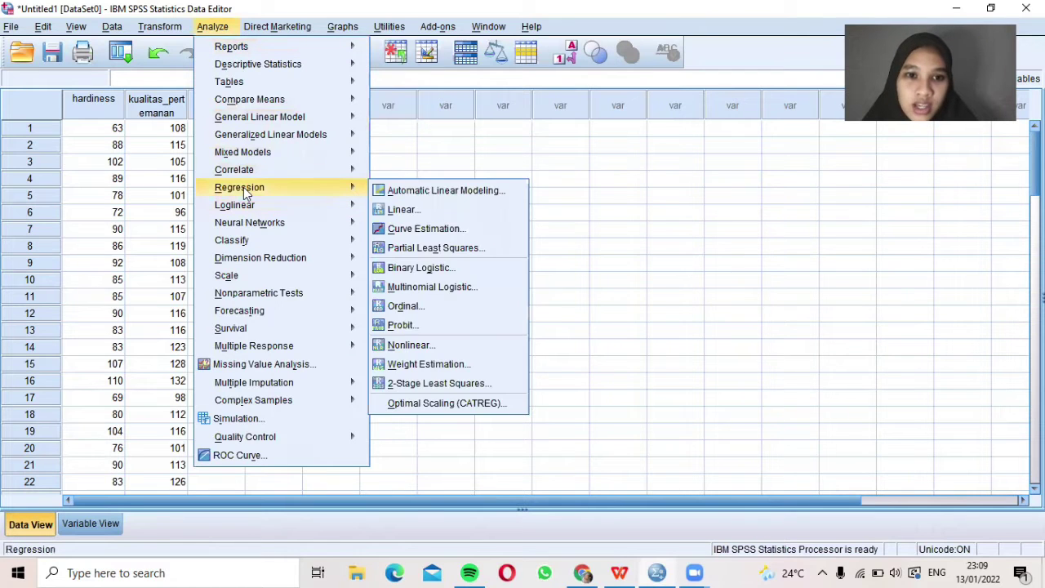
click(402, 210)
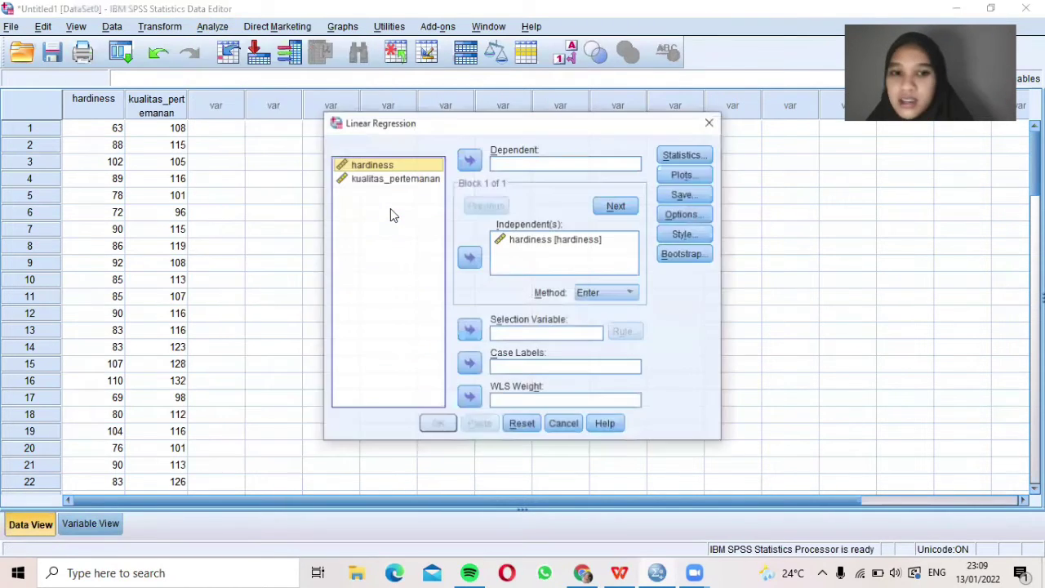
click(474, 260)
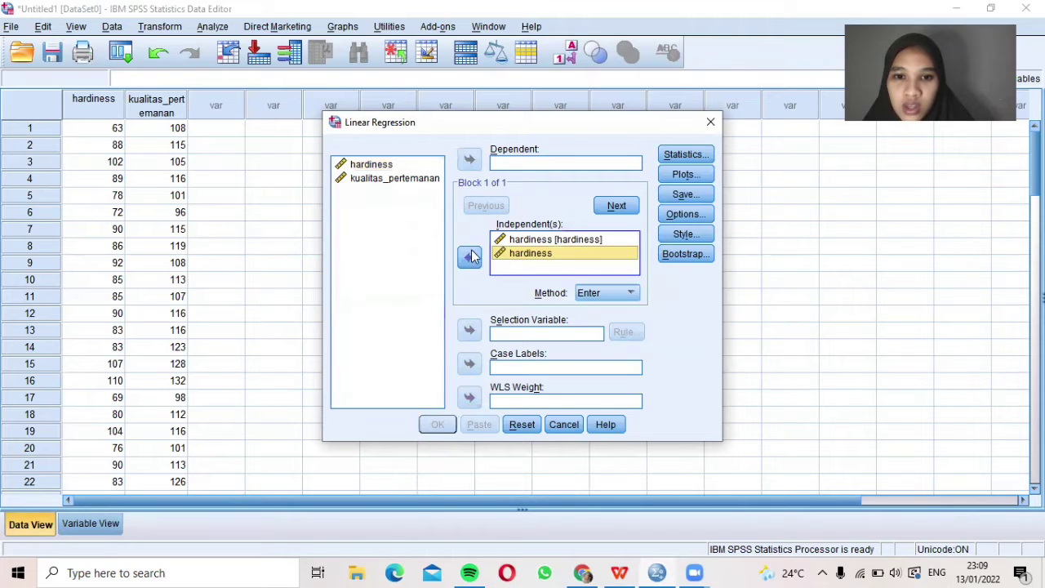
click(409, 178)
click(469, 160)
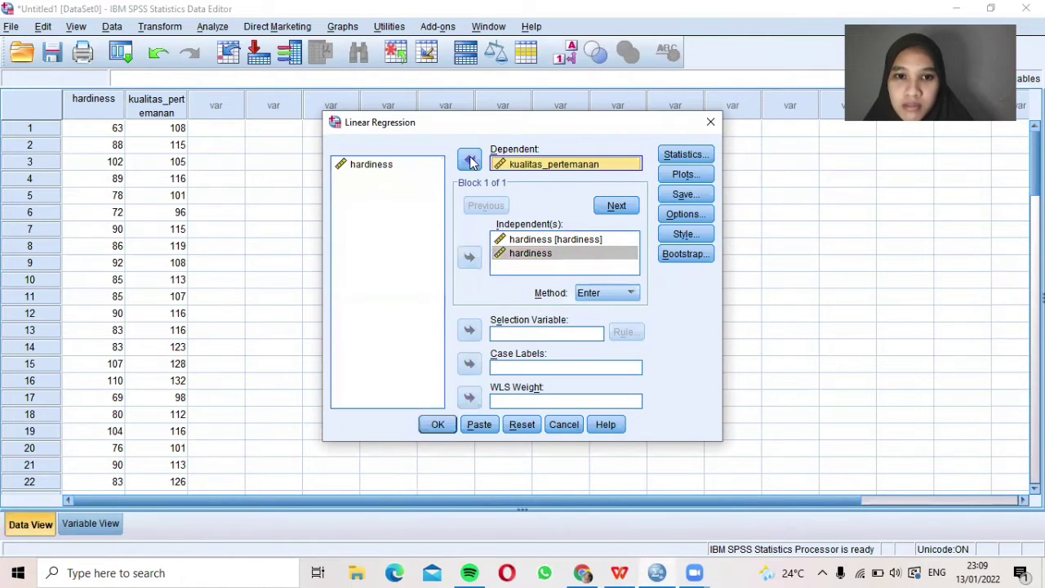
click(523, 239)
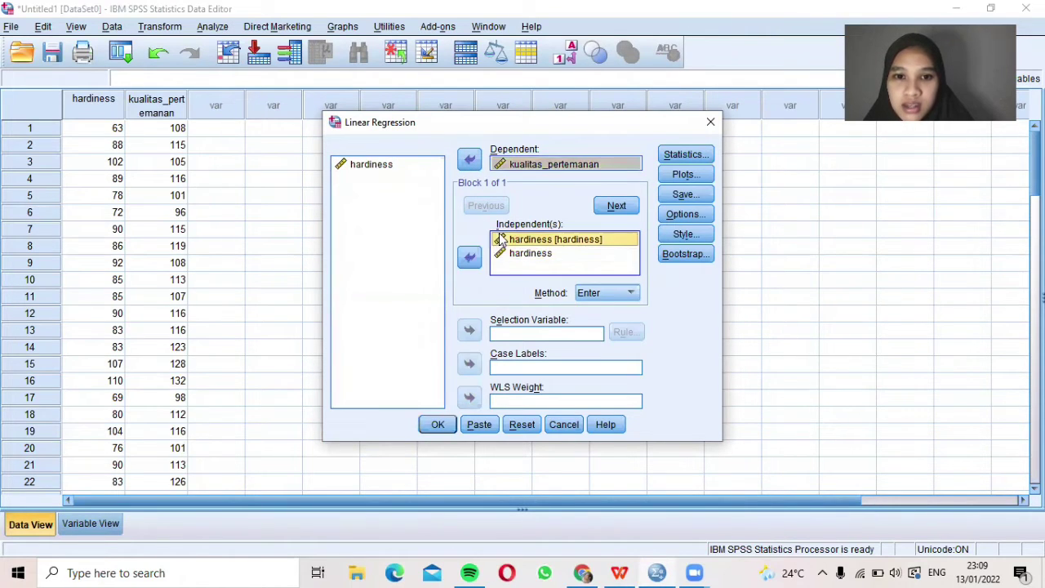
click(471, 258)
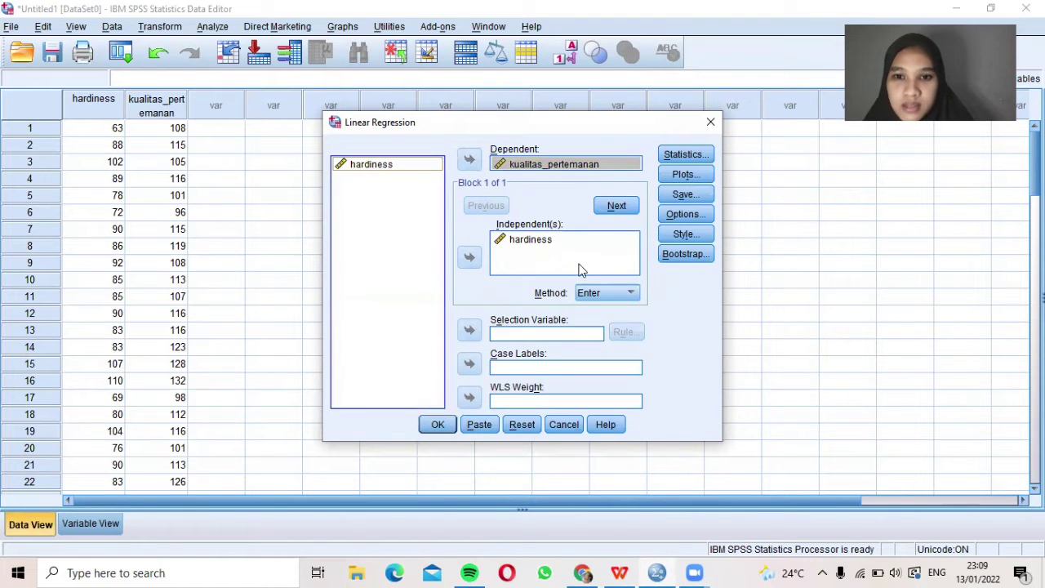
Step: Run the regression with Estimates, Model fit, R squared change and Descriptives as the requested statistics
click(698, 158)
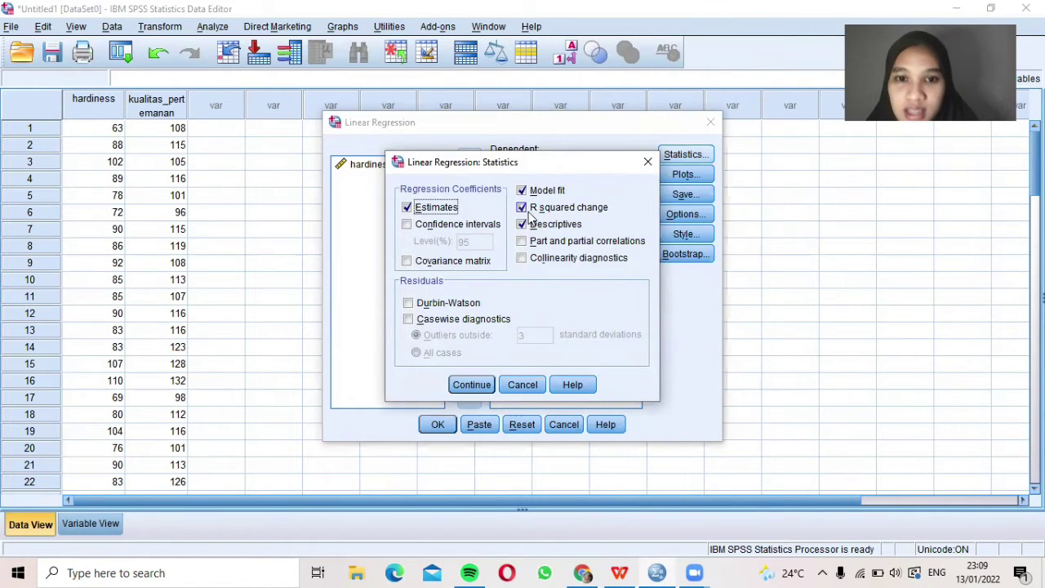
click(467, 384)
click(438, 424)
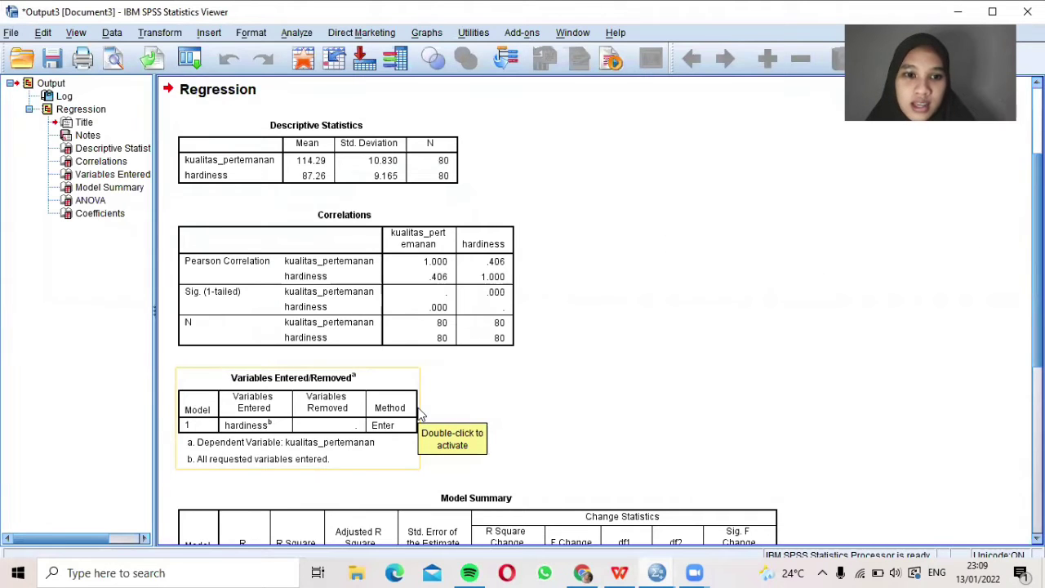
Step: Examine the regression output tables, including Descriptive Statistics, Correlations, Model Summary, ANOVA and Coefficients
scroll(421, 415, down, 8)
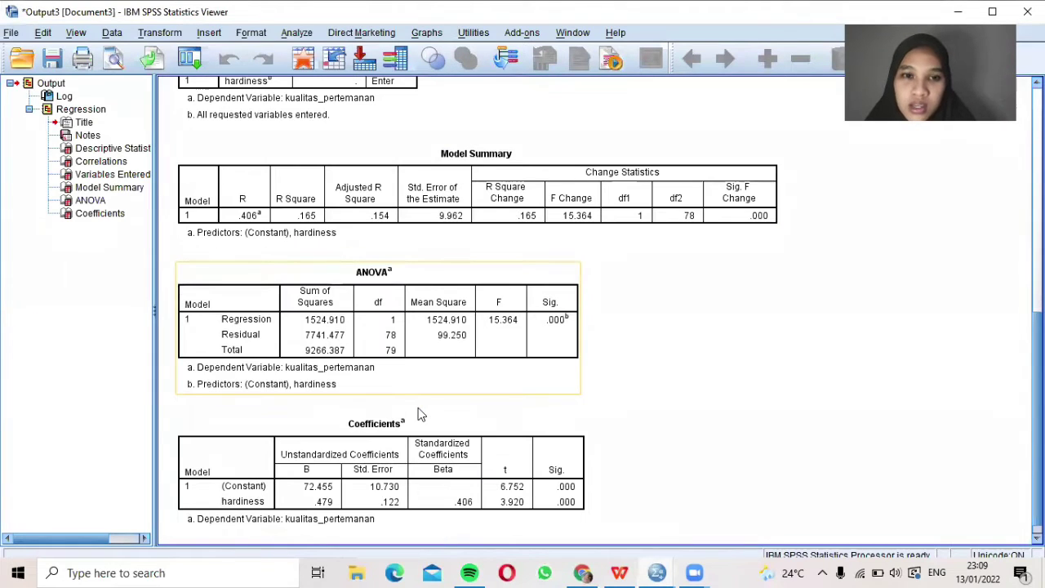
scroll(421, 415, up, 10)
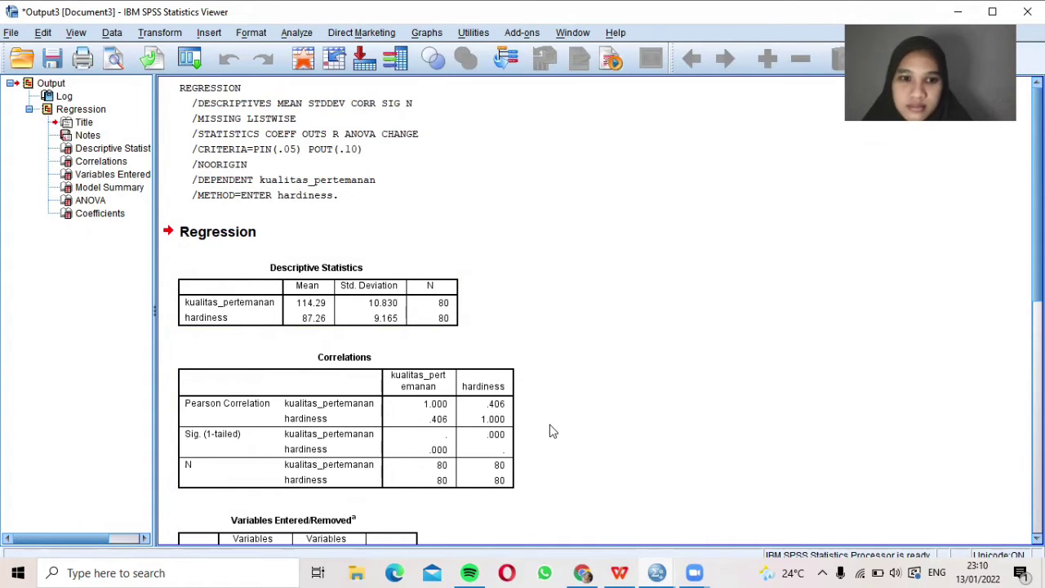
click(428, 390)
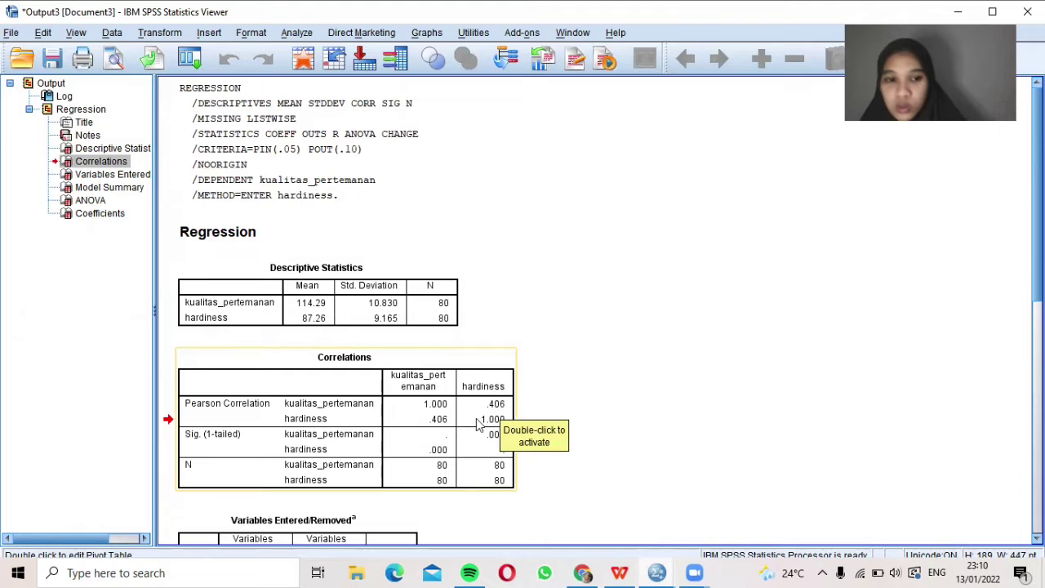
scroll(478, 424, down, 3)
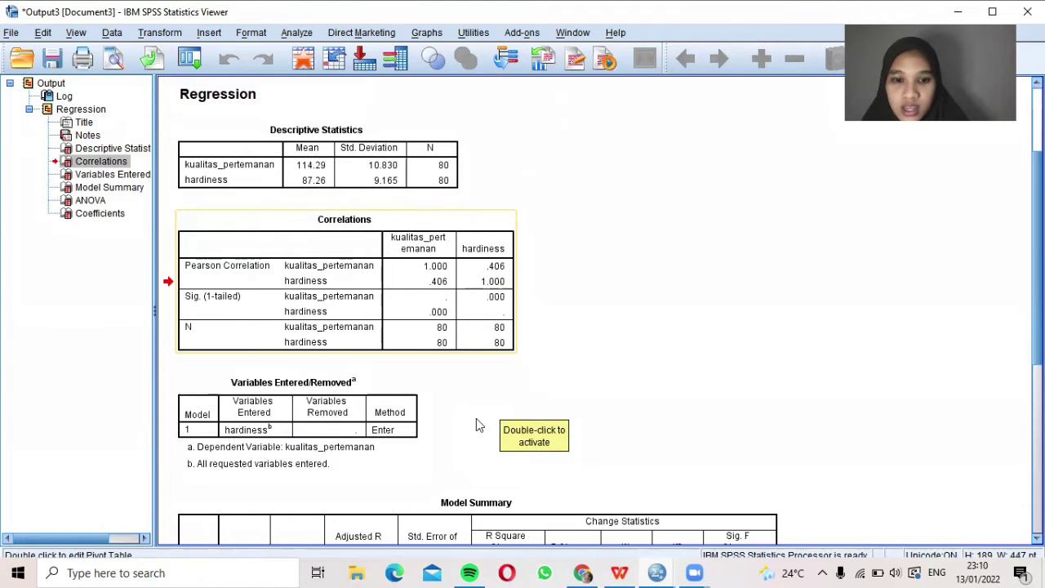
Step: Examine the regression's Model Summary, ANOVA and Coefficients tables
scroll(477, 418, down, 2)
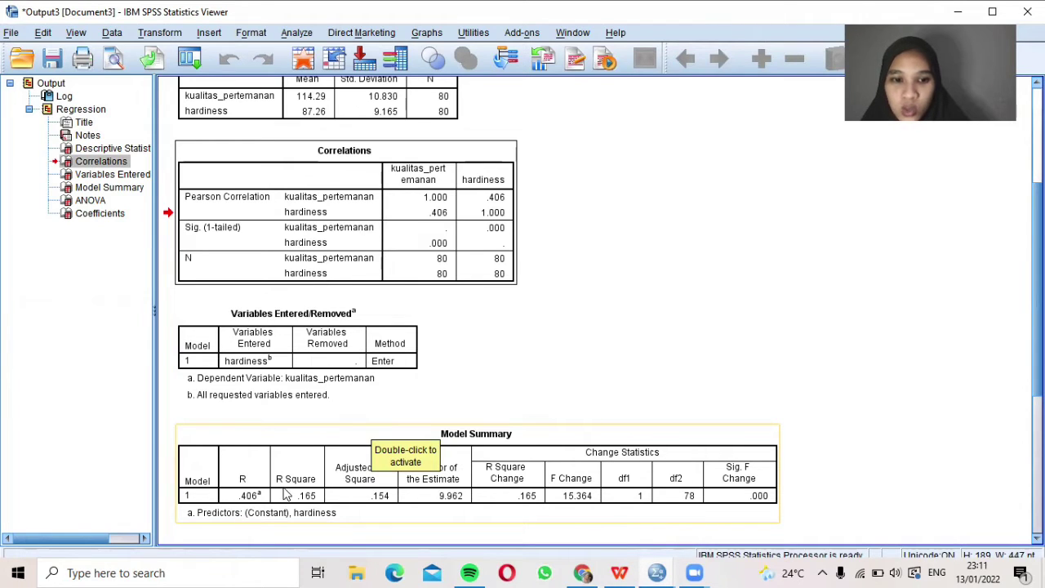
scroll(324, 474, down, 2)
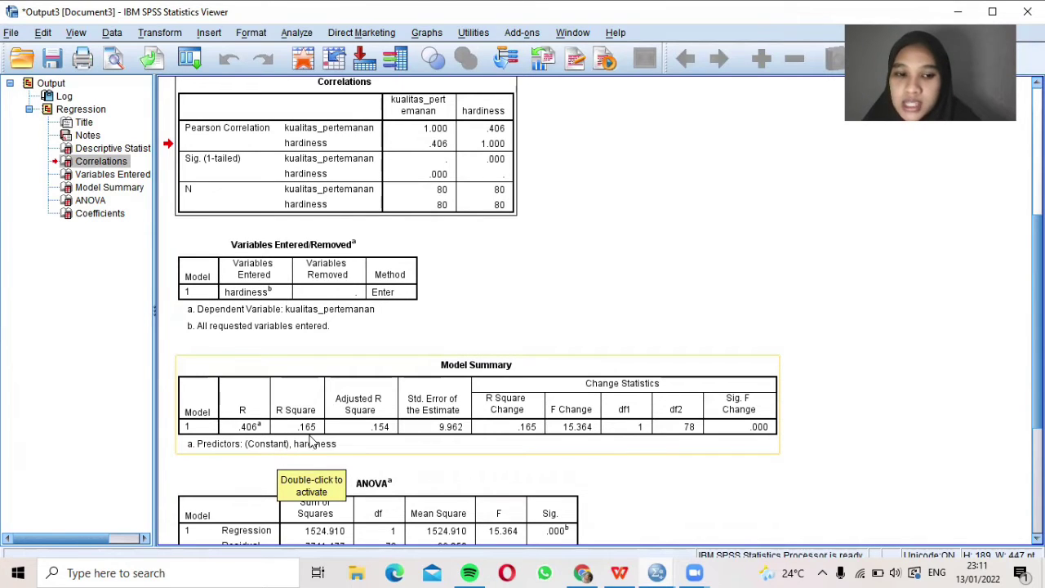
scroll(309, 441, down, 5)
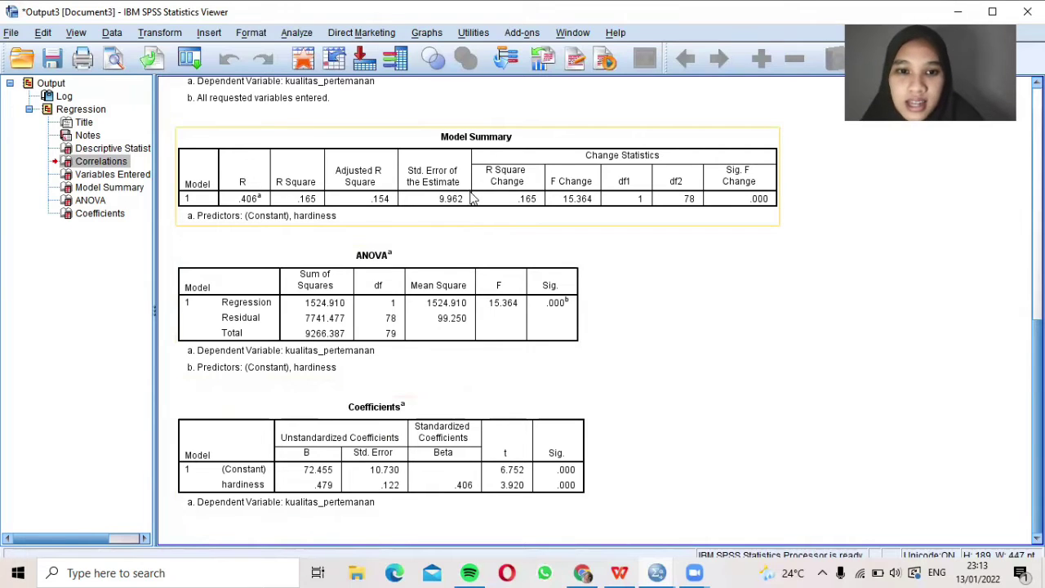
click(576, 483)
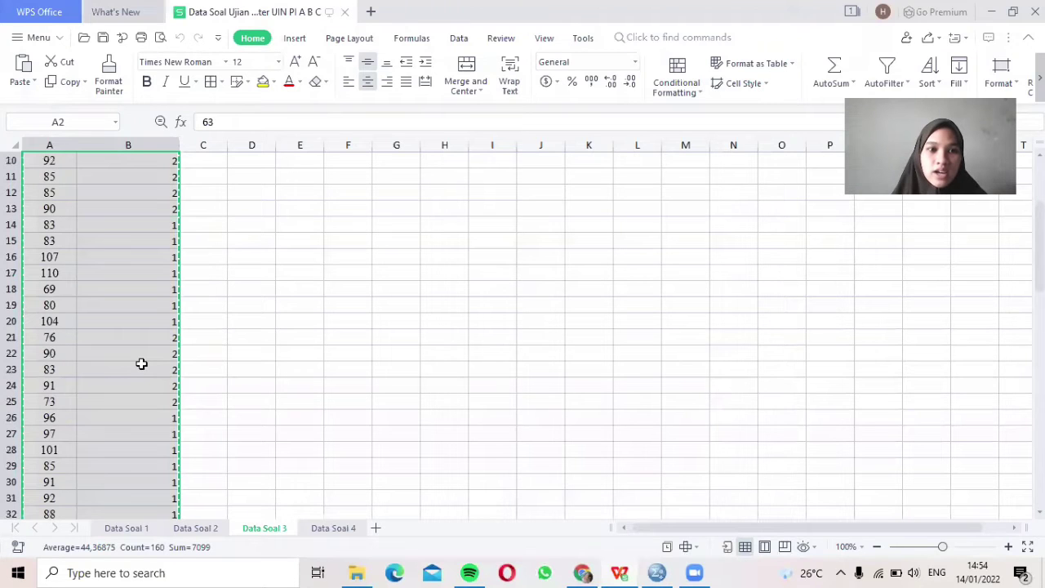
Step: Copy the Hardiness and Jenis Kelamin values from the Data Soal 3 sheet and paste them into the empty SPSS data set
scroll(99, 289, up, 3)
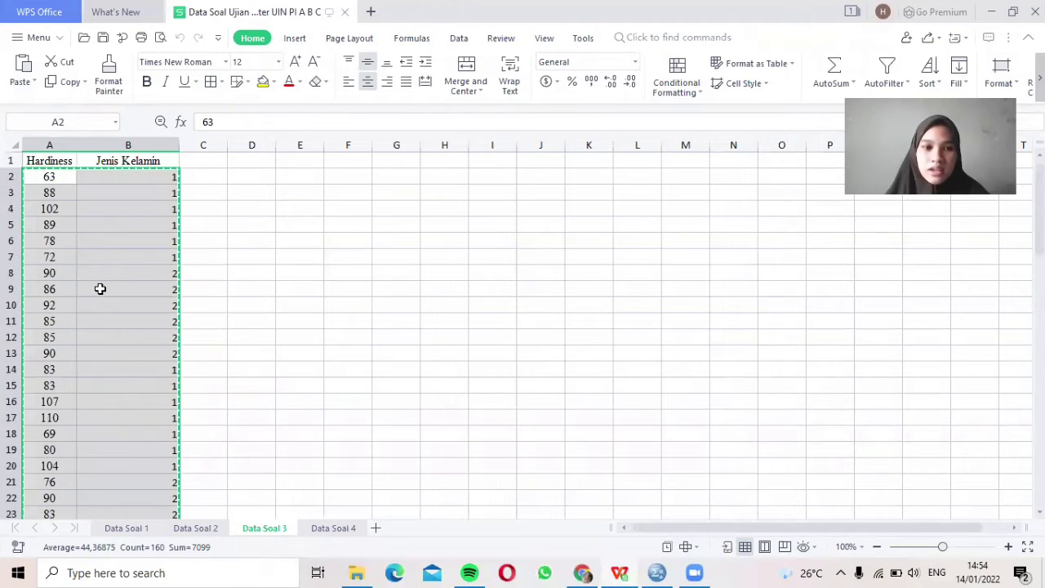
right_click(100, 288)
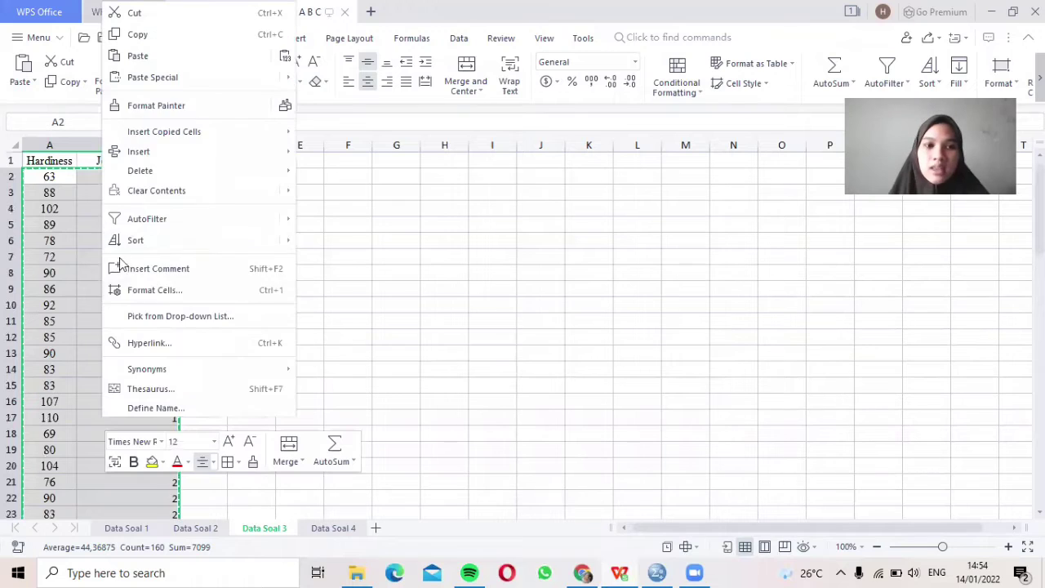
click(160, 39)
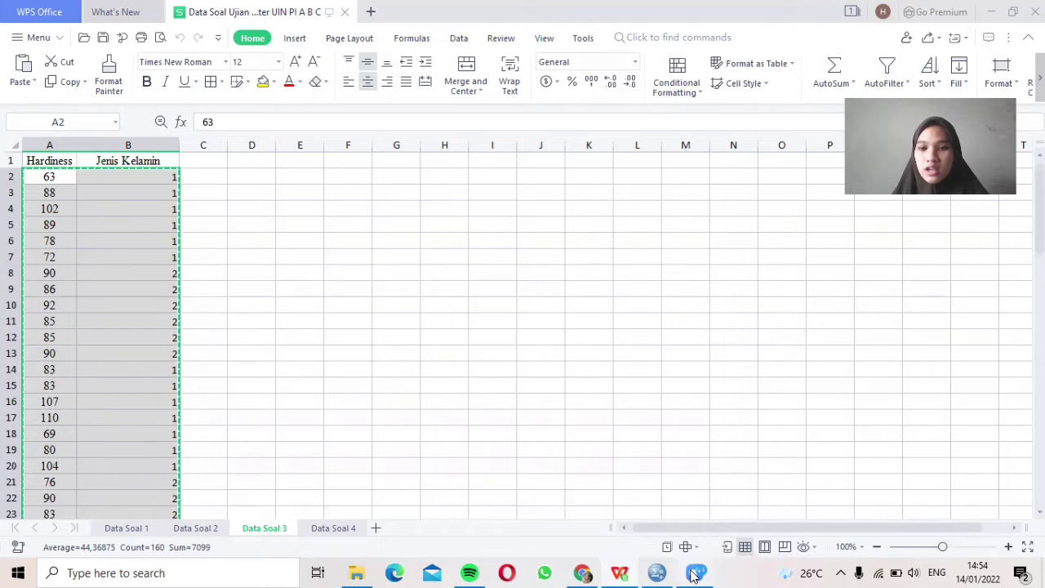
click(661, 573)
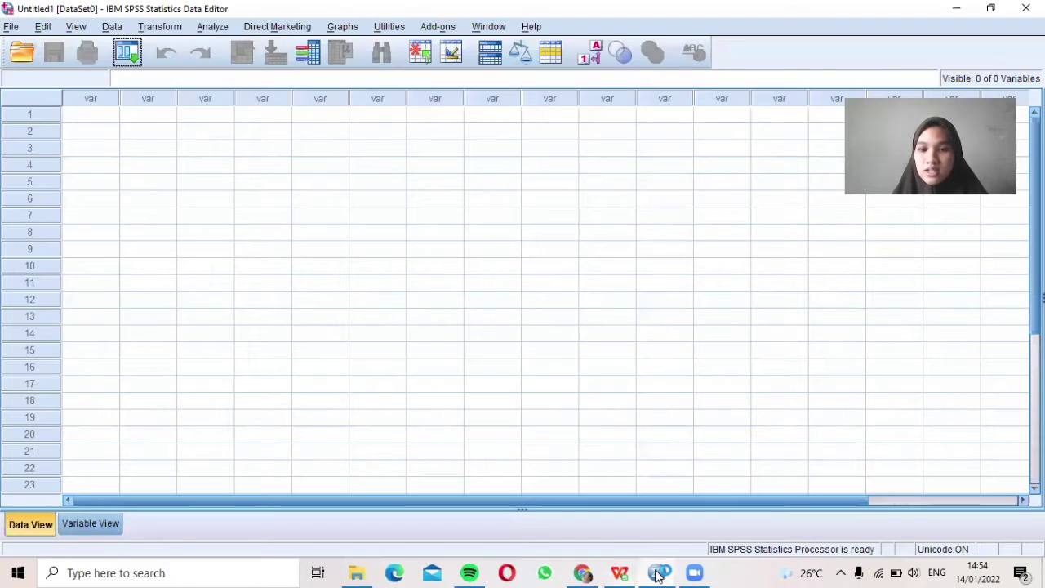
right_click(85, 120)
click(133, 159)
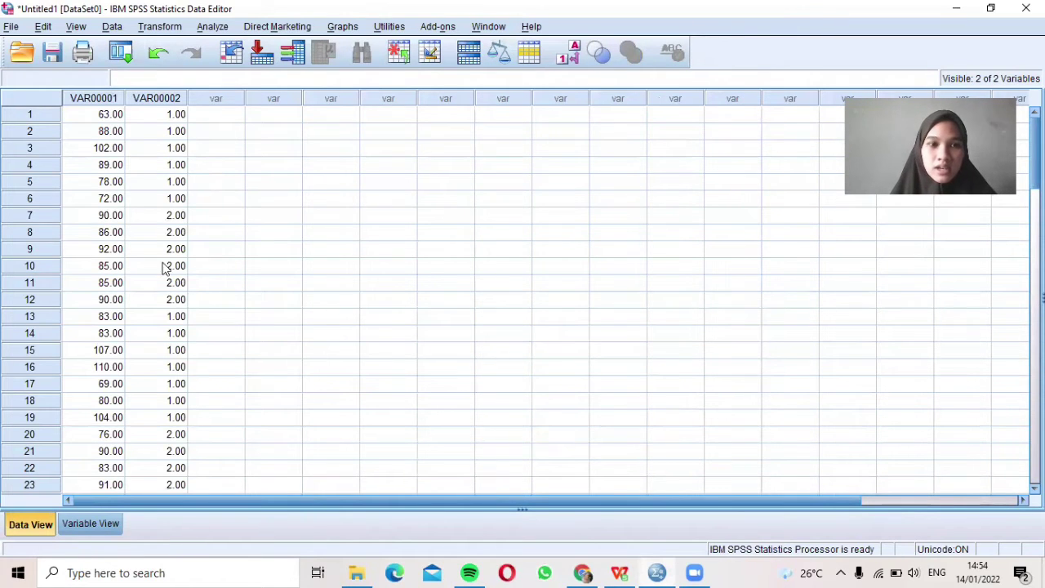
Step: Rename the first pasted variable as hardiness and the second as JK
click(102, 522)
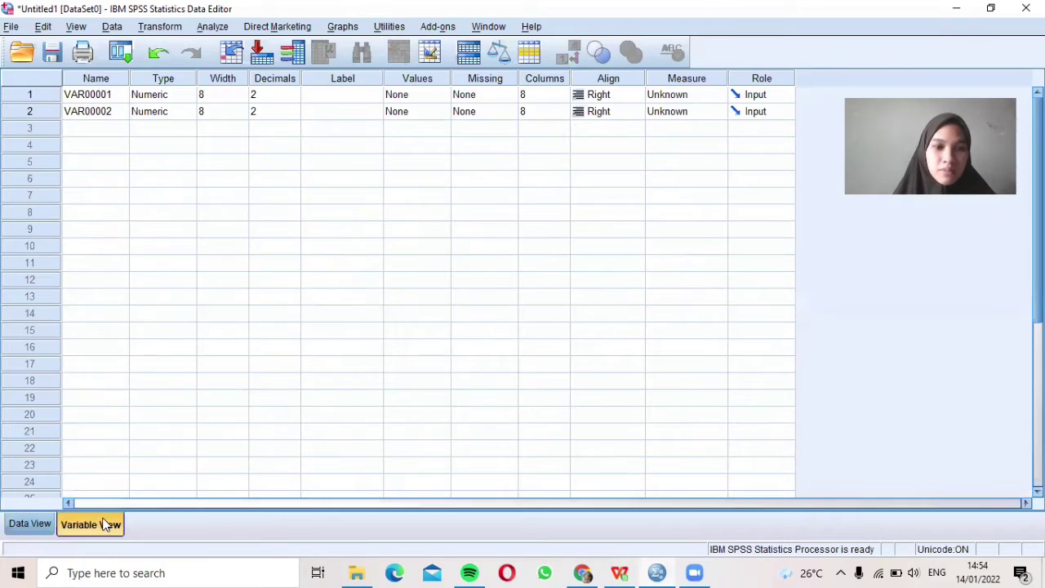
click(114, 97)
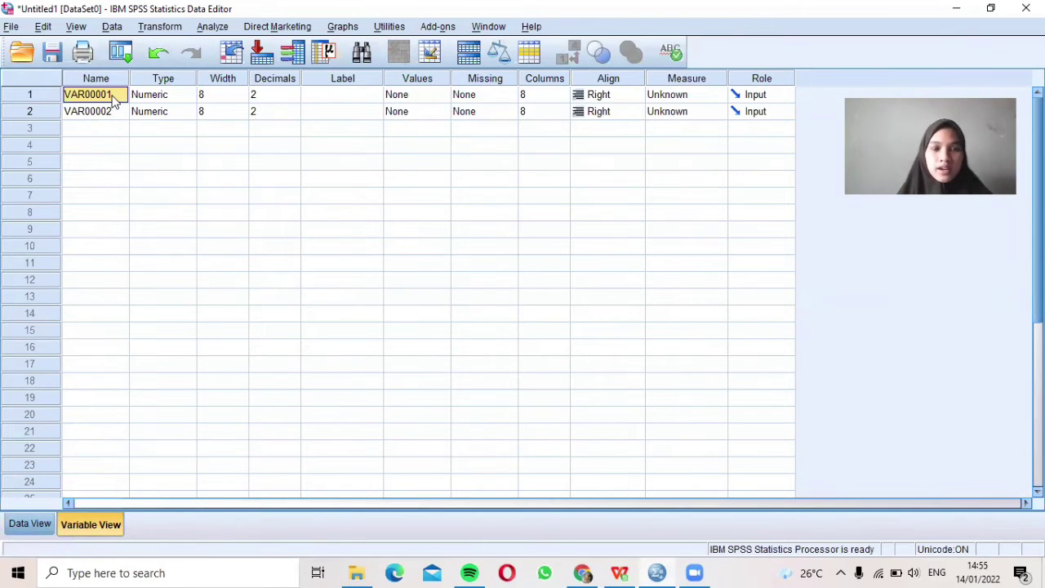
key(BackSpace)
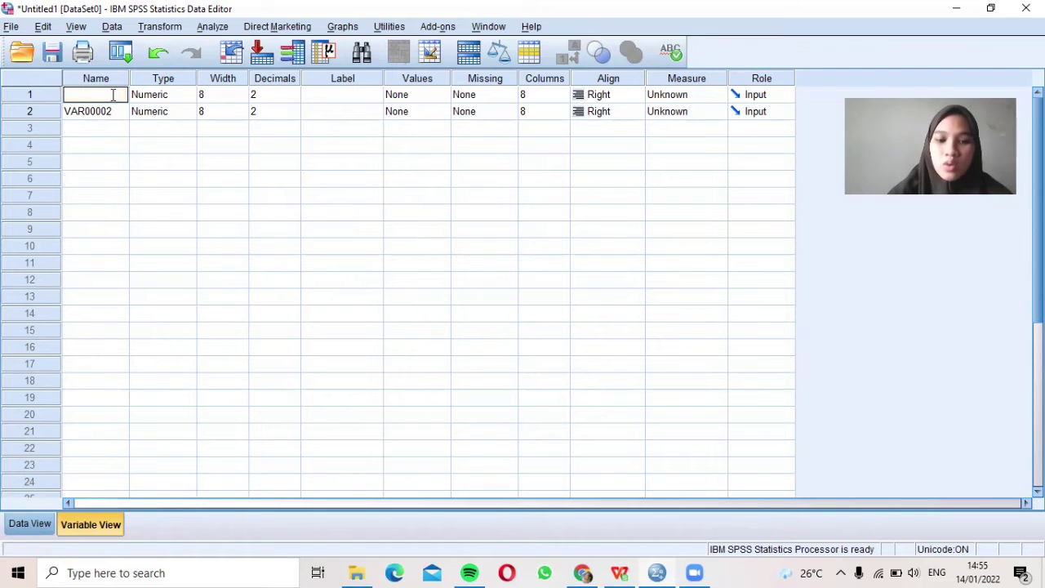
text(hardiness)
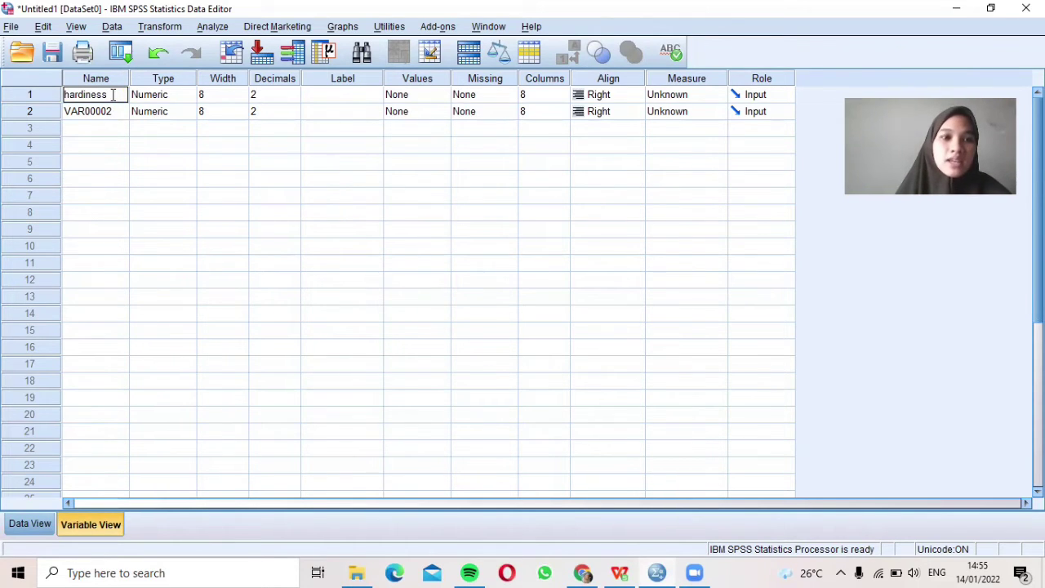
click(113, 113)
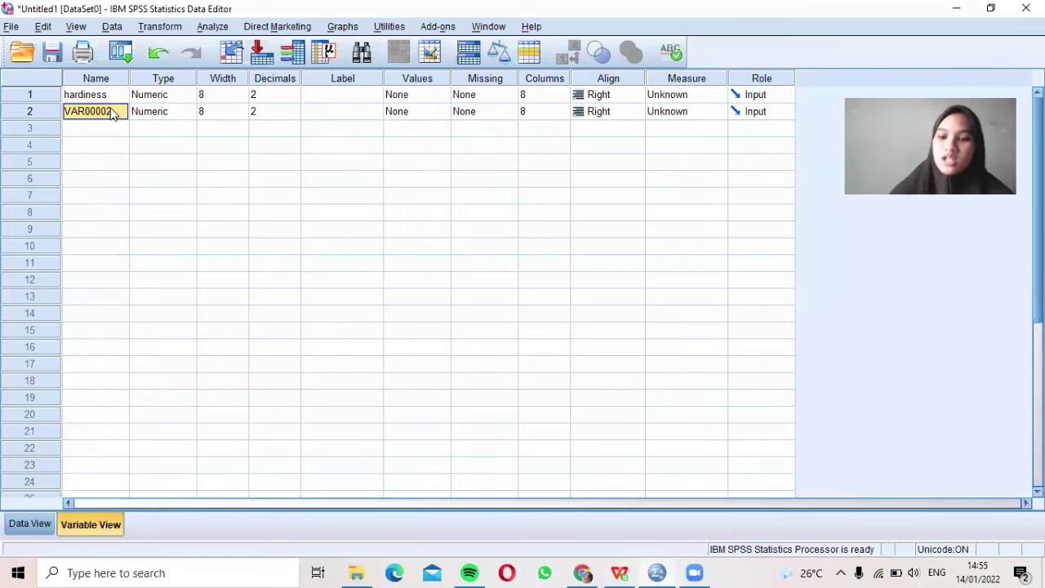
key(BackSpace)
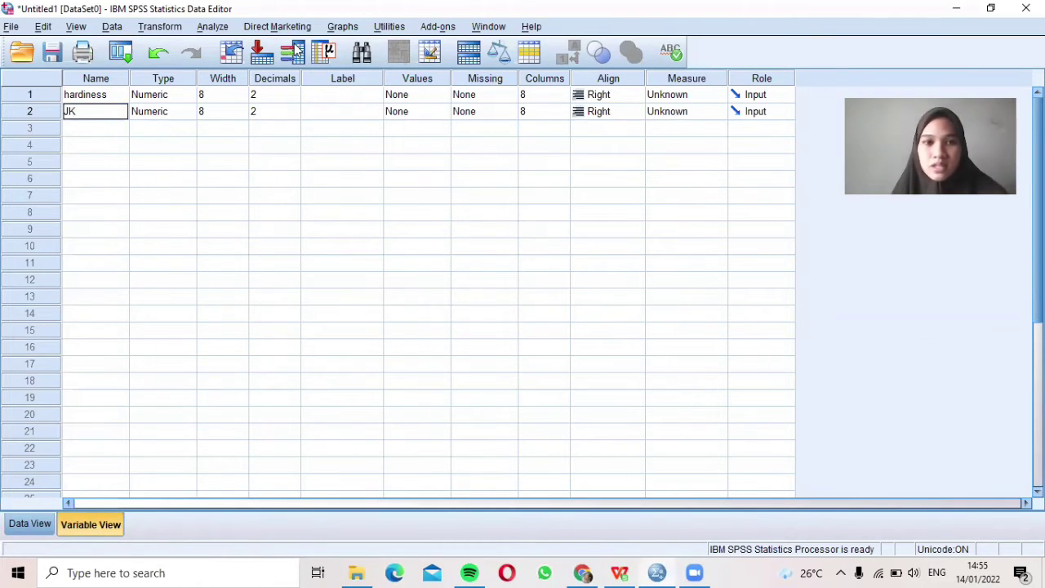
Step: Set the decimals of both hardiness and JK to 0
click(295, 98)
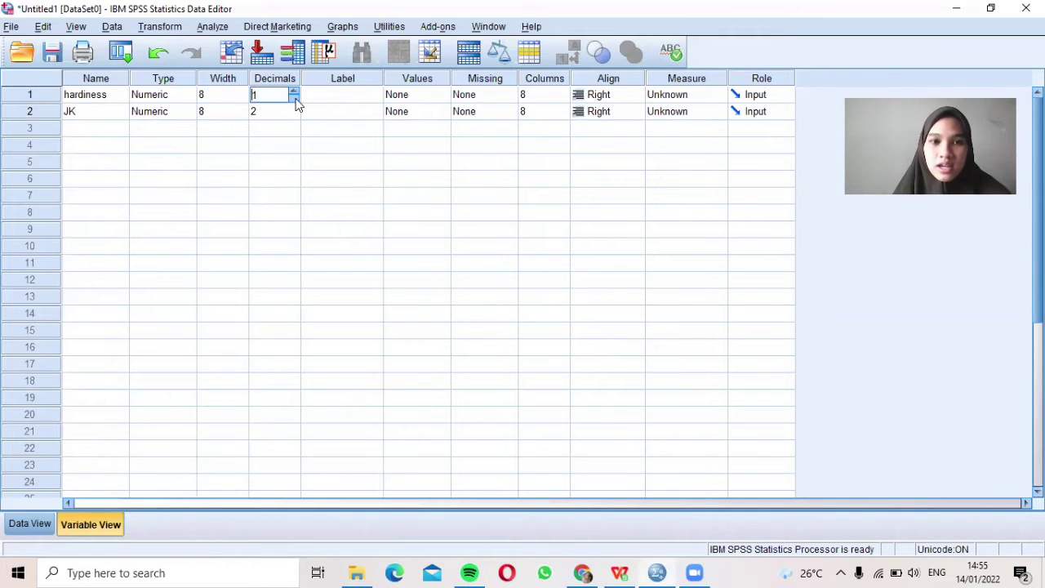
click(295, 99)
click(291, 115)
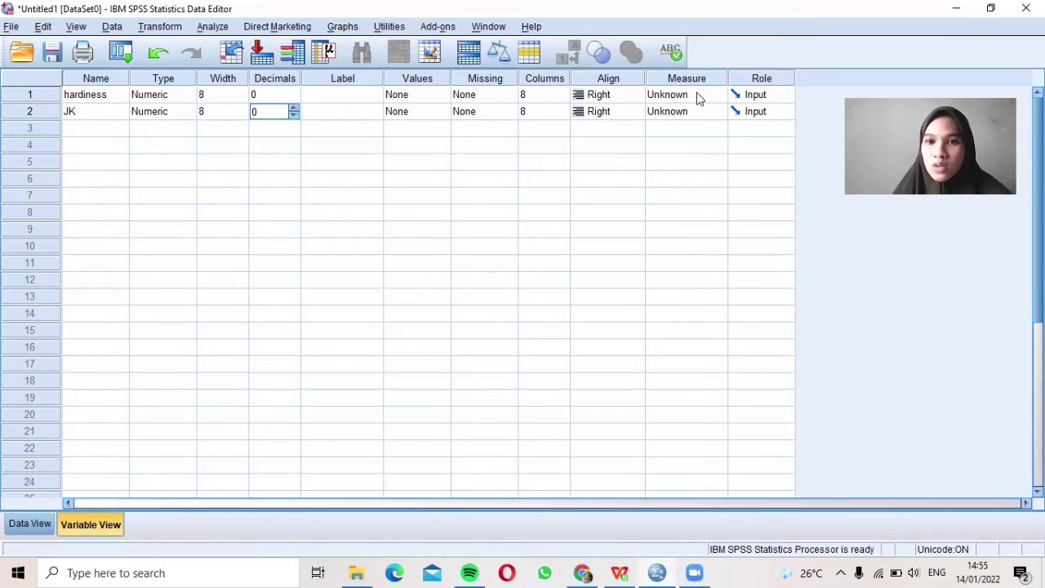
Step: Set the measurement level of hardiness to Scale and of JK to Nominal
click(693, 99)
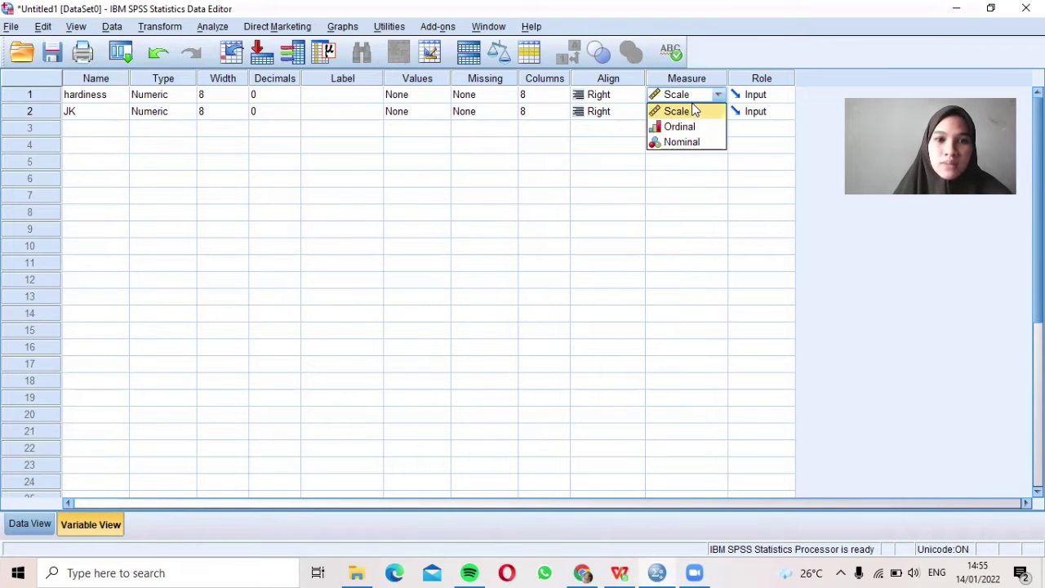
click(695, 111)
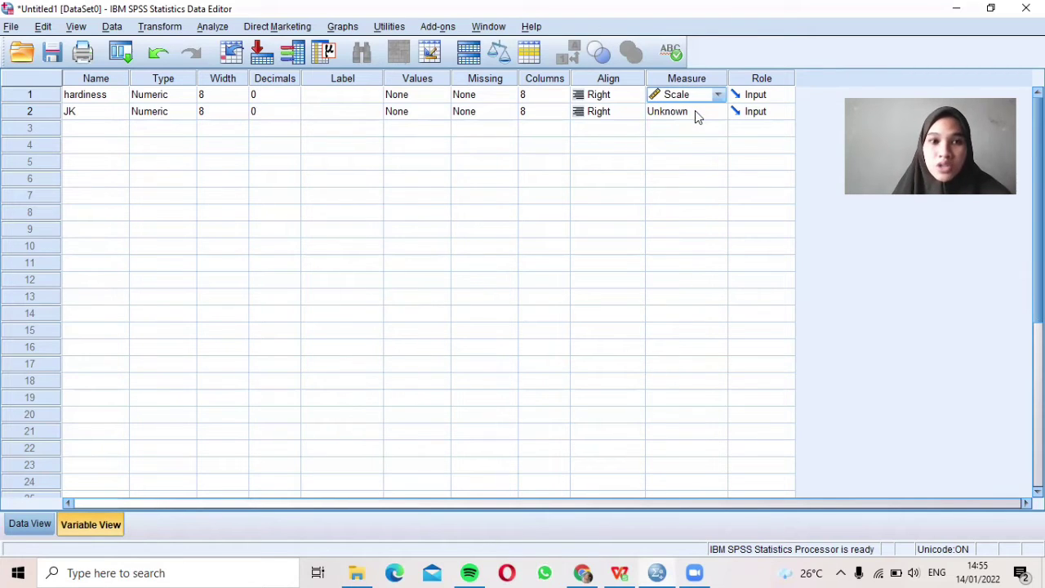
click(695, 111)
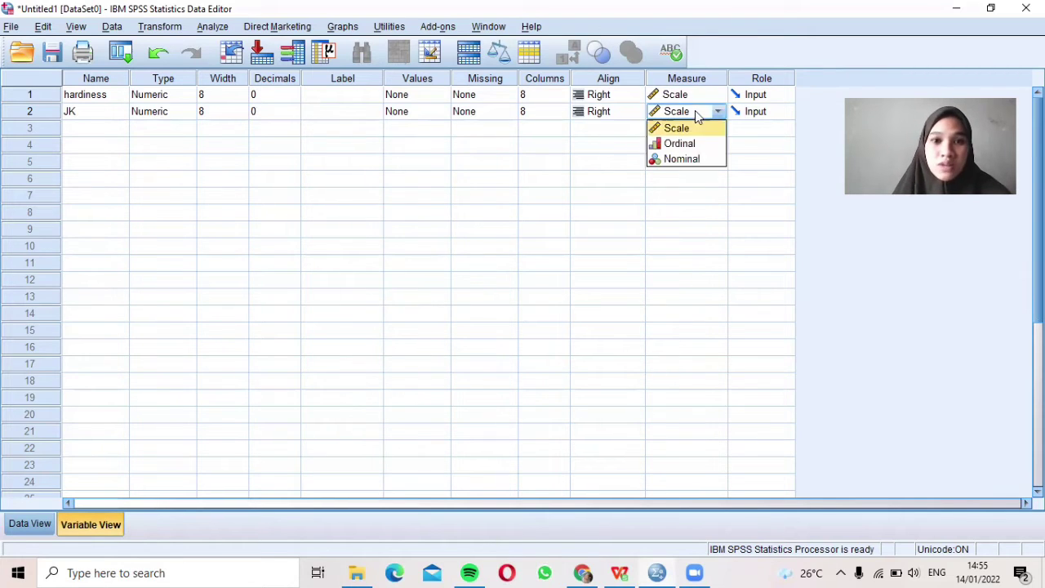
click(688, 160)
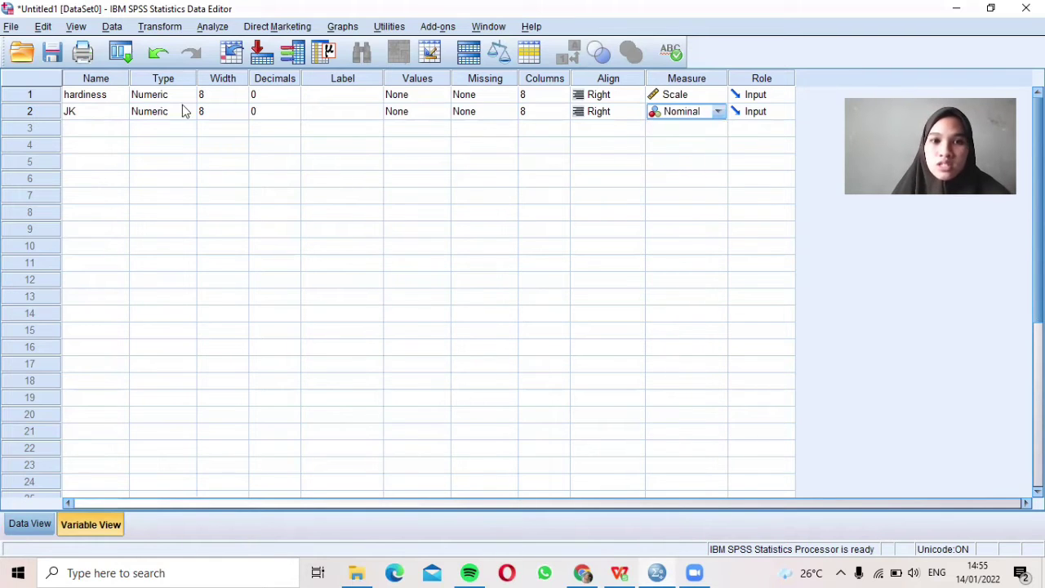
Step: Add value labels for JK, with 1 as "laki-laki" and 2 as "erempuan"
click(430, 116)
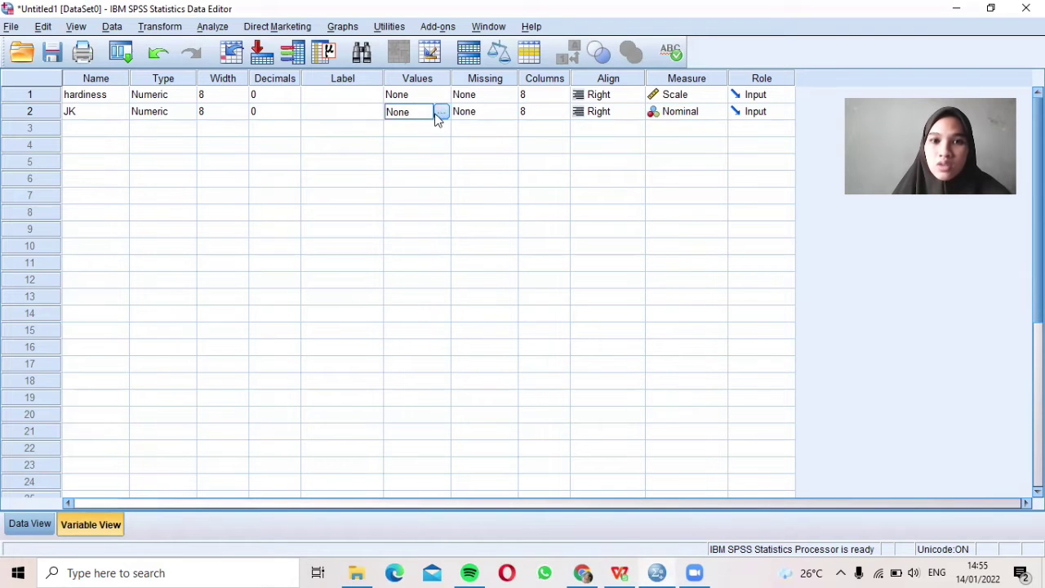
click(441, 113)
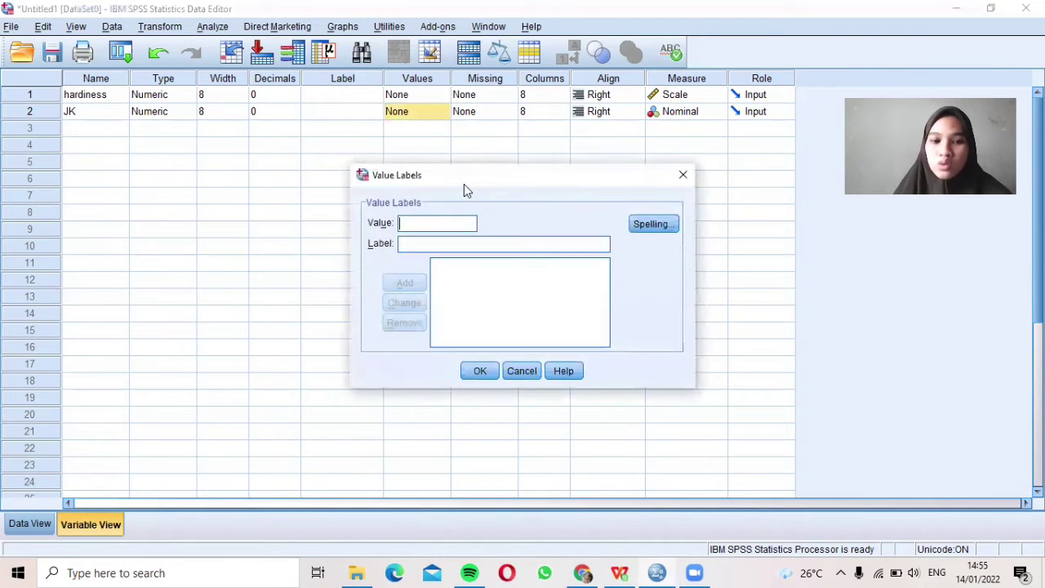
text(1)
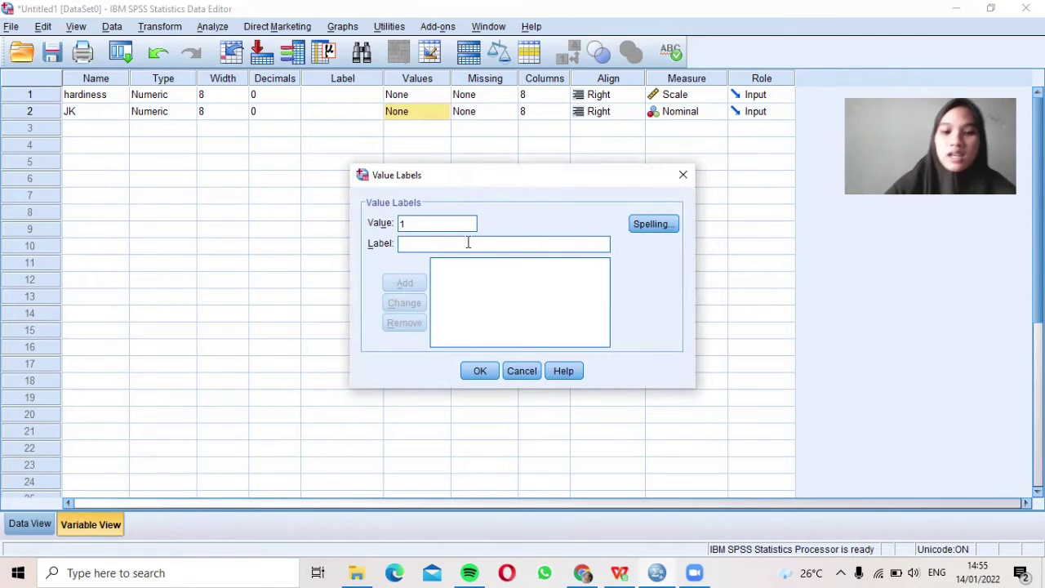
text( = "laki)
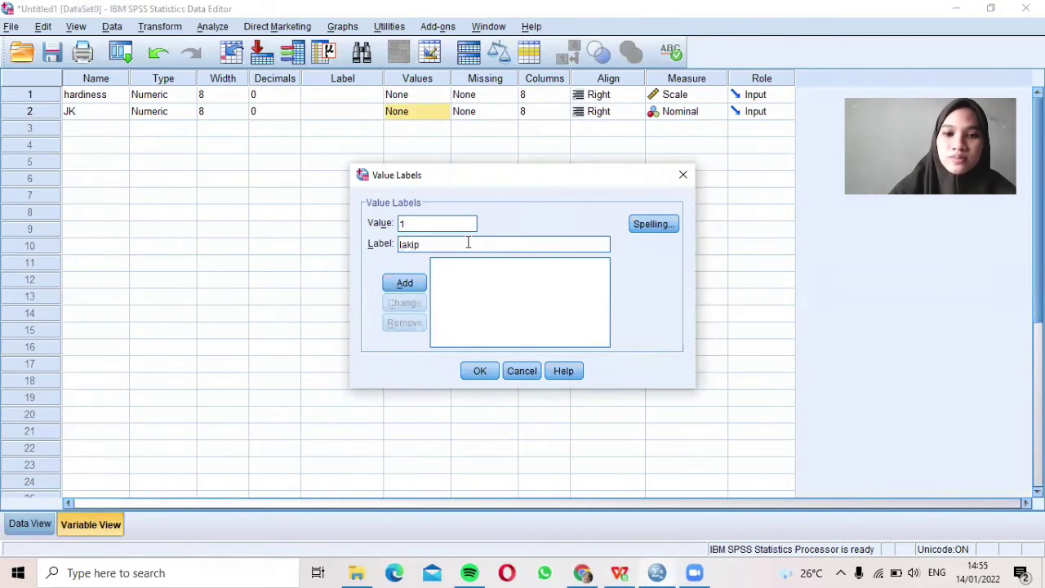
text(-laki)
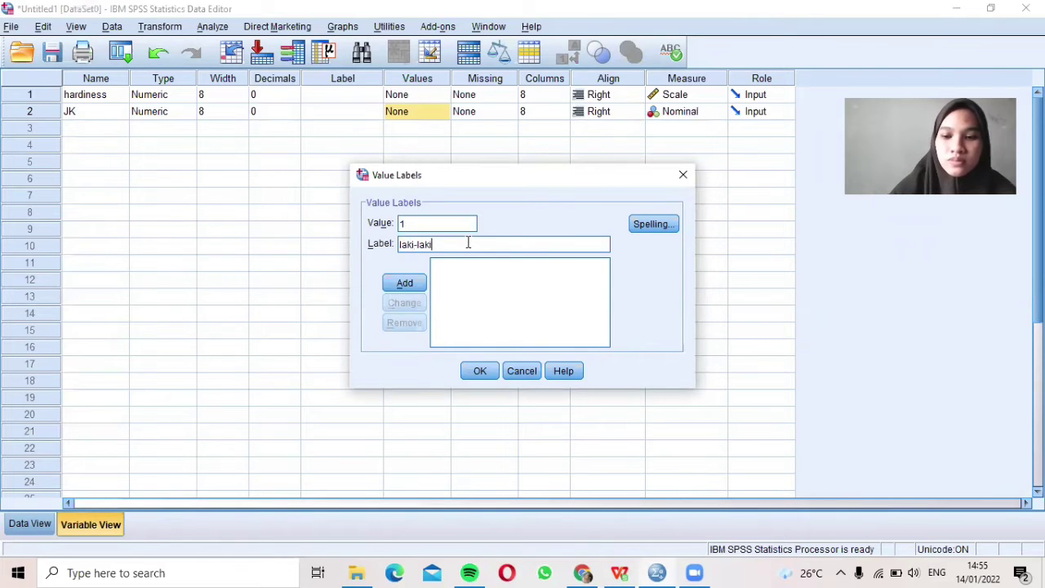
key(Return)
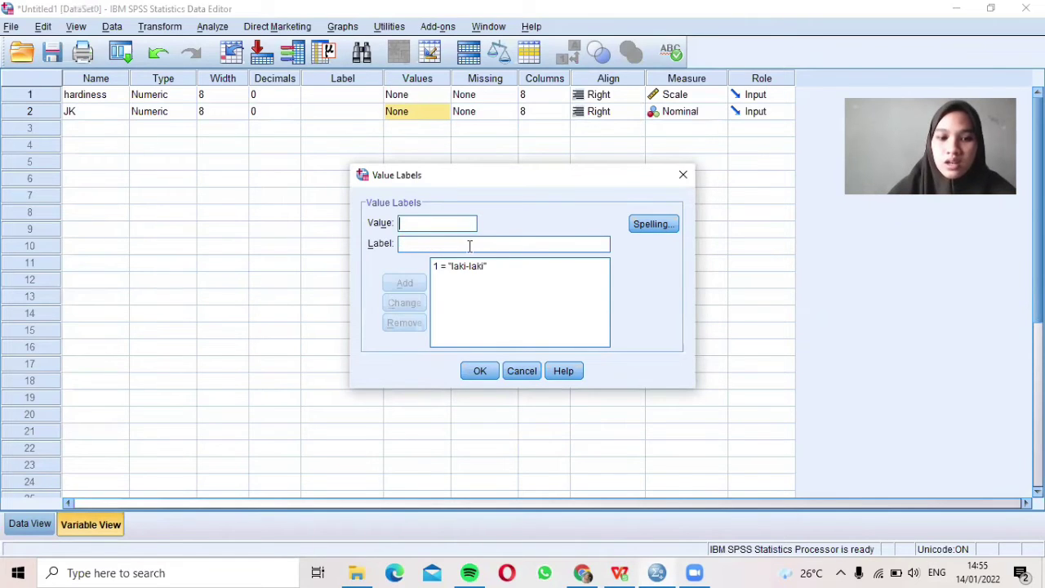
text(2)
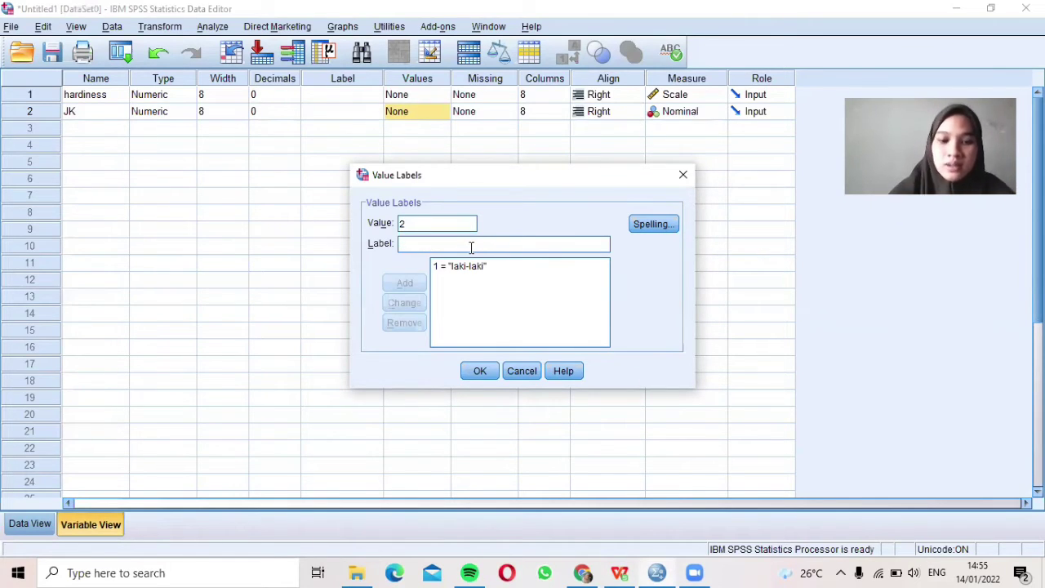
text(erempuan)
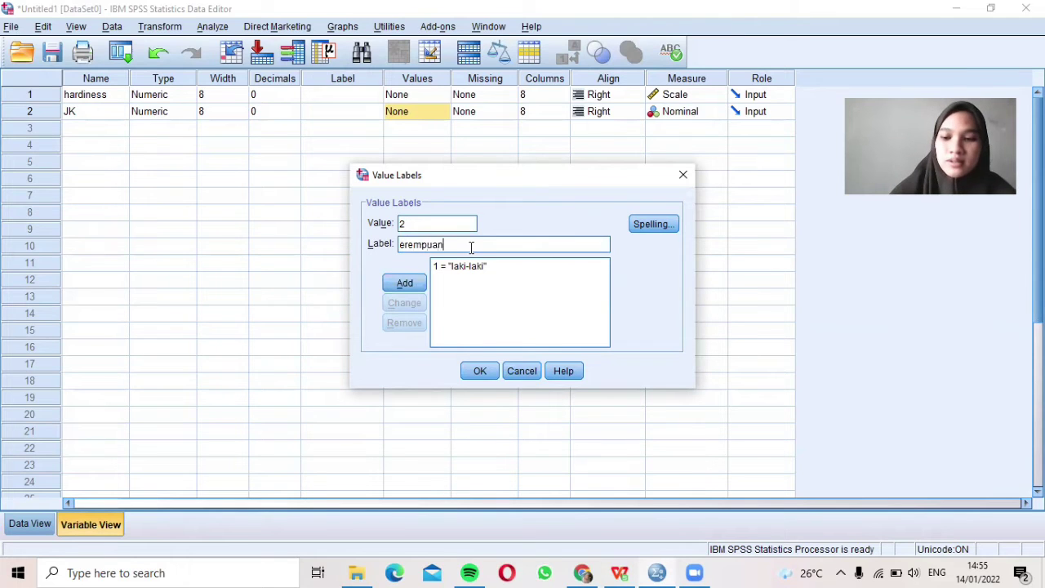
key(Return)
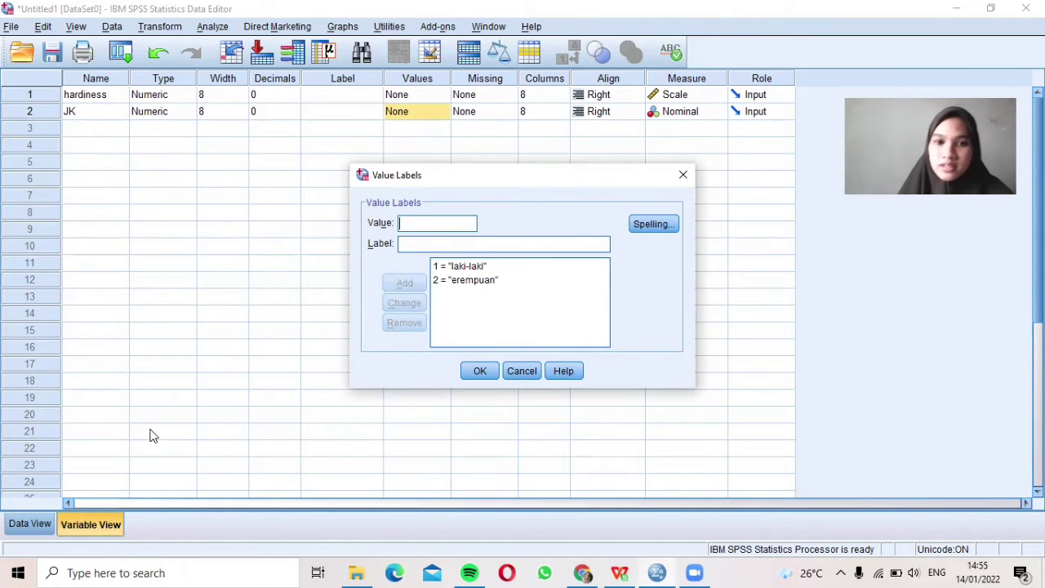
Step: Try to correct the label of value 2 to "perempuan" and apply the value labels to JK
click(478, 280)
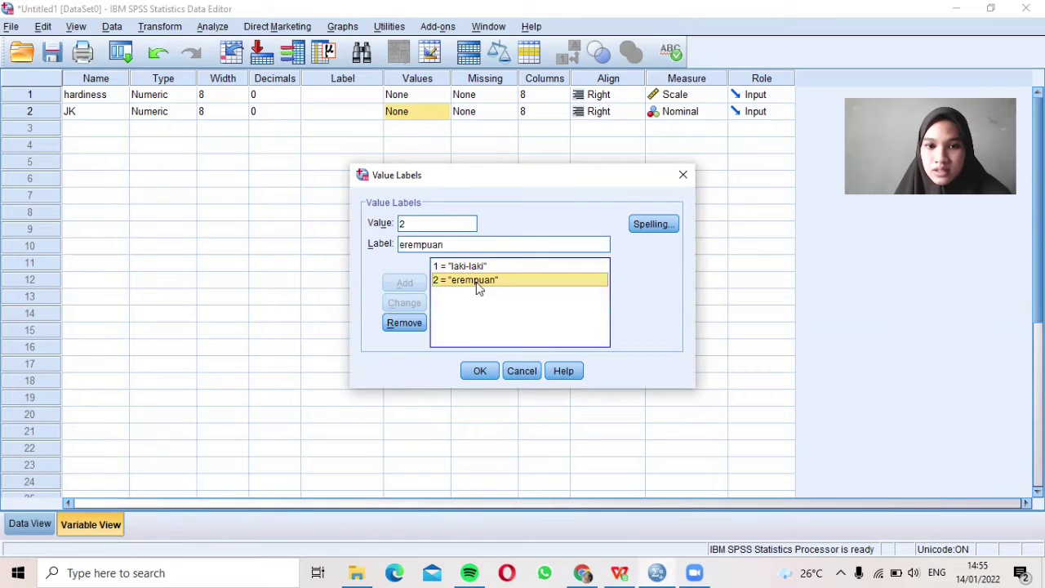
click(399, 245)
text(p)
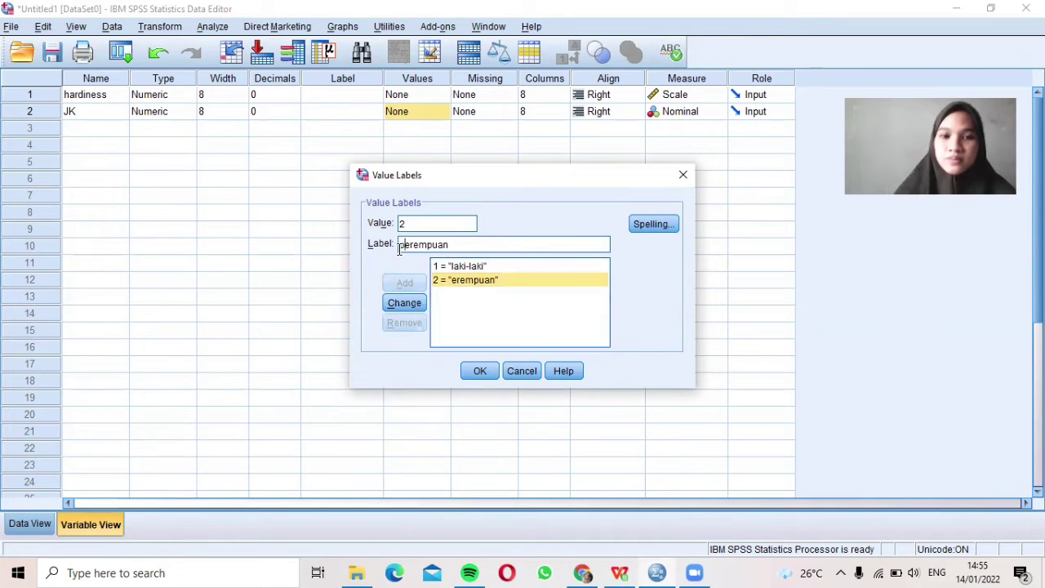
click(479, 370)
click(492, 307)
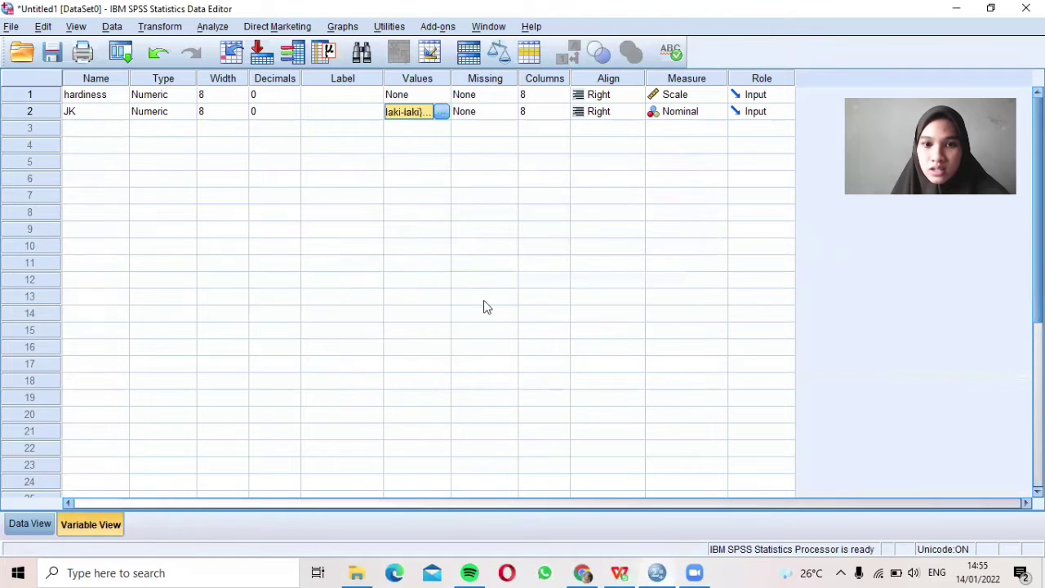
Step: Change the JK value label for 2 to "perempuan" and apply the value labels
click(445, 111)
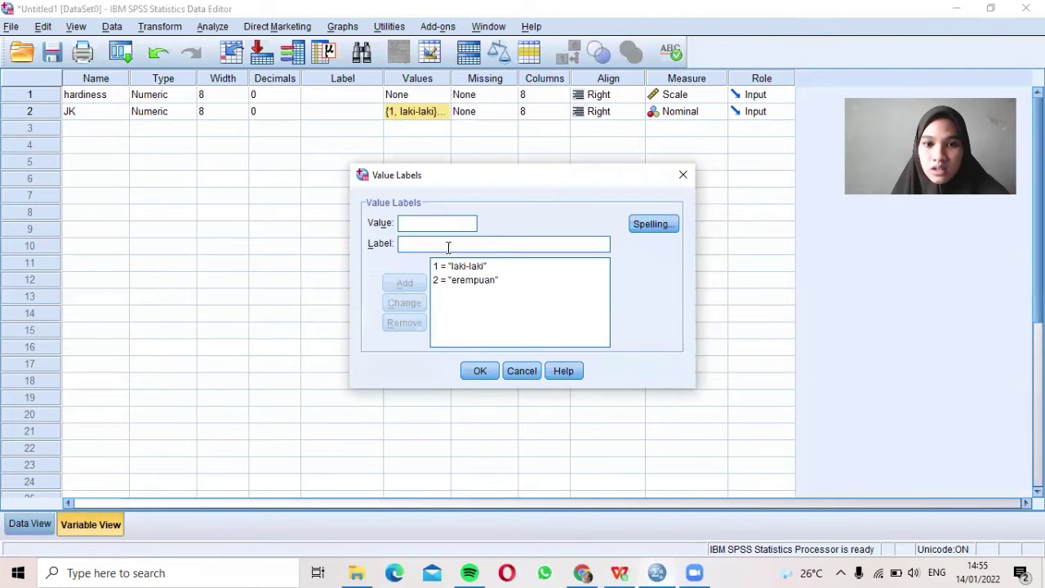
click(478, 281)
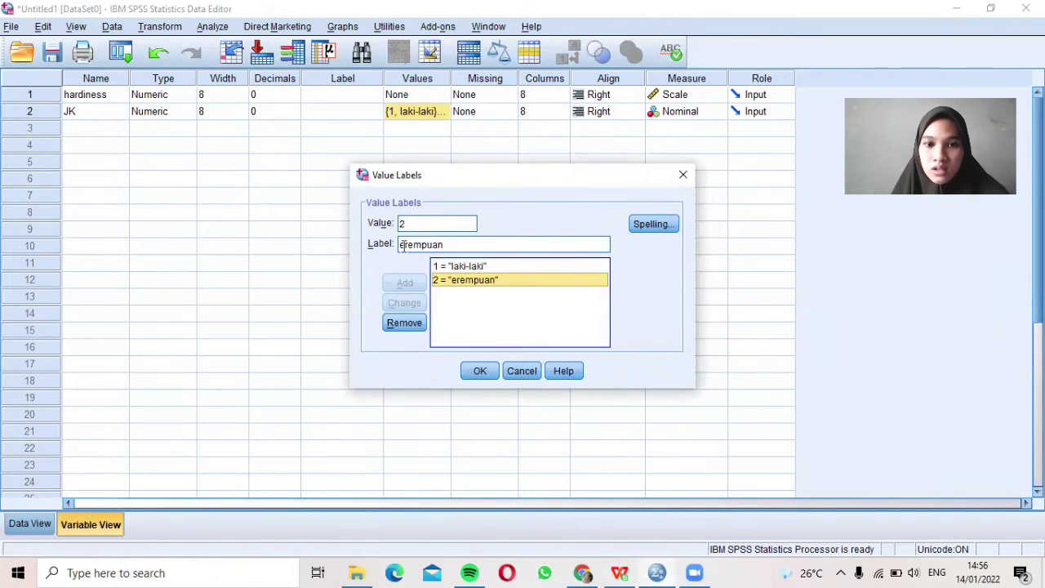
click(400, 245)
text(p)
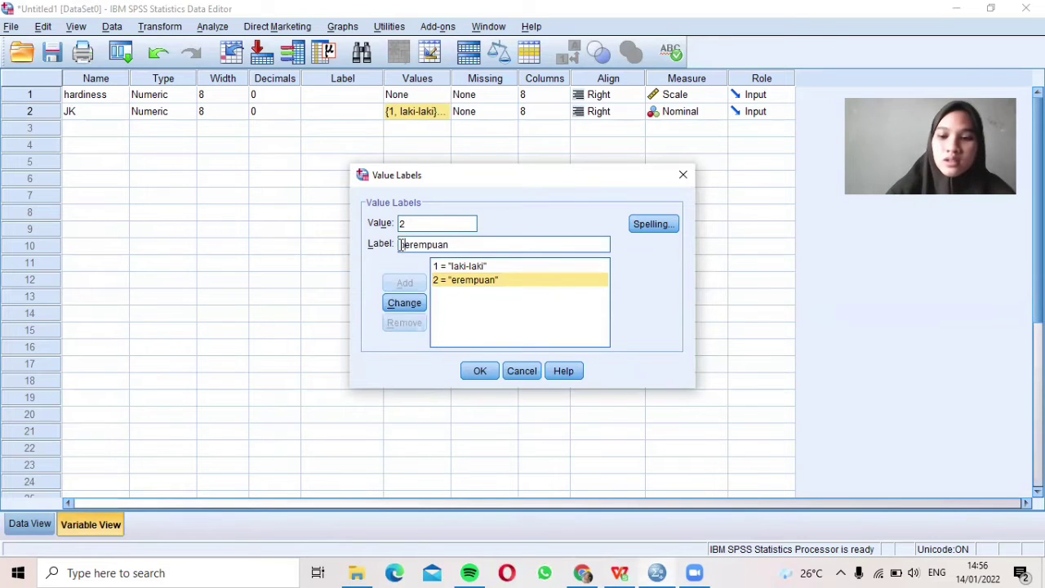
key(Return)
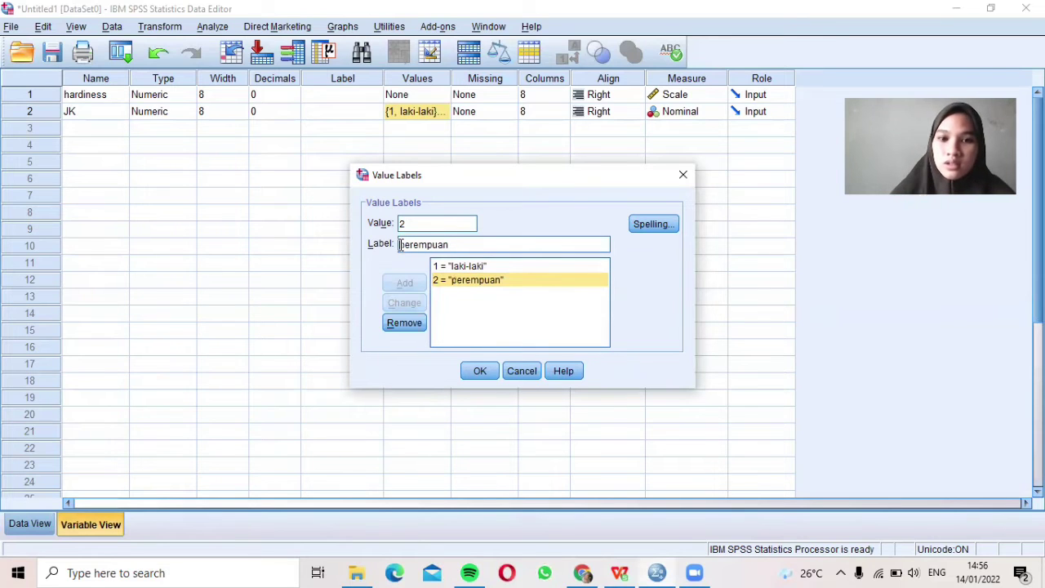
click(490, 379)
Step: Start an Explore analysis on the data with hardiness and JK as the dependent variables
click(29, 535)
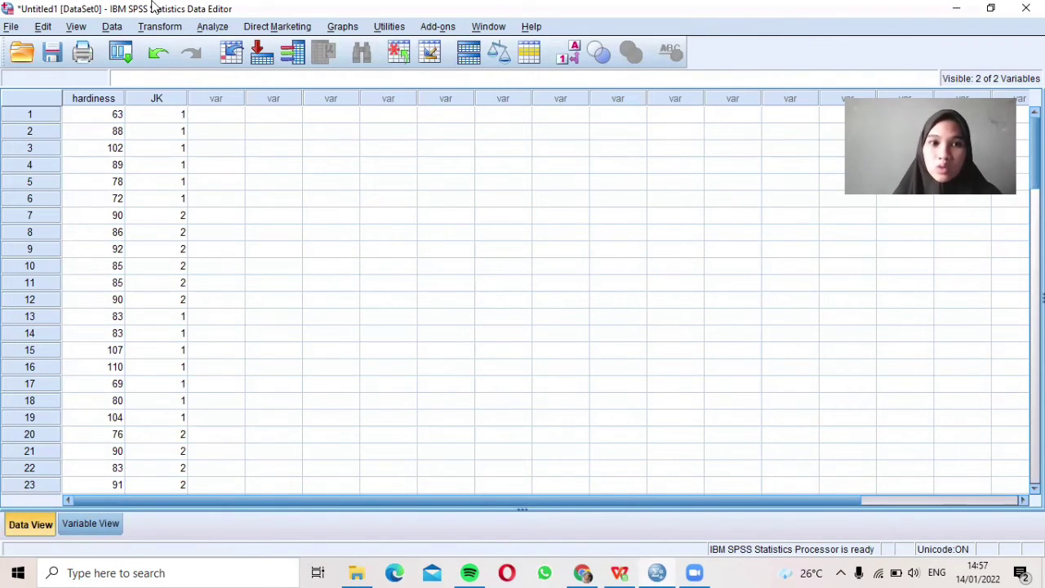
click(215, 29)
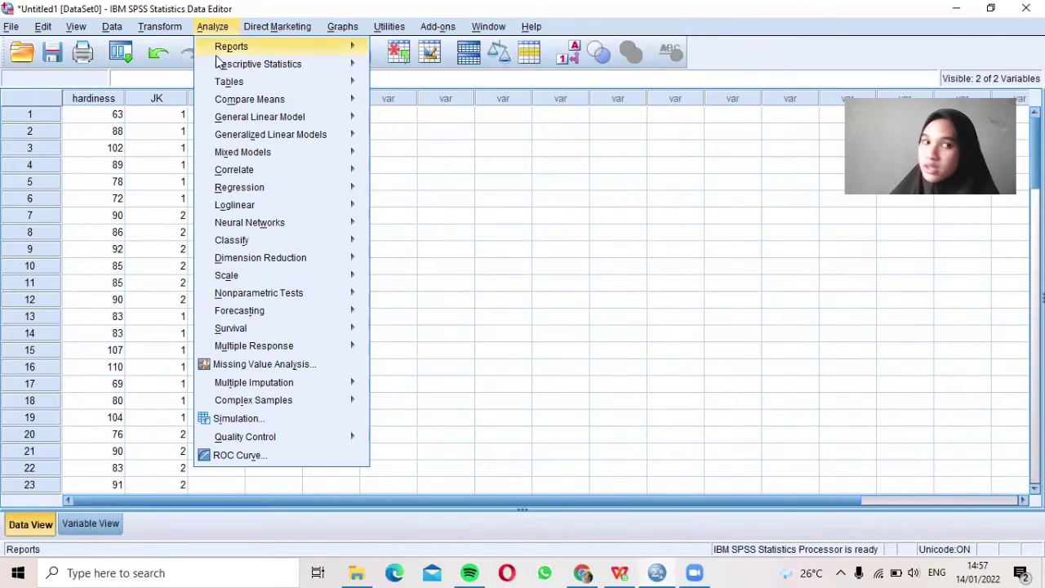
mouse_move(230, 82)
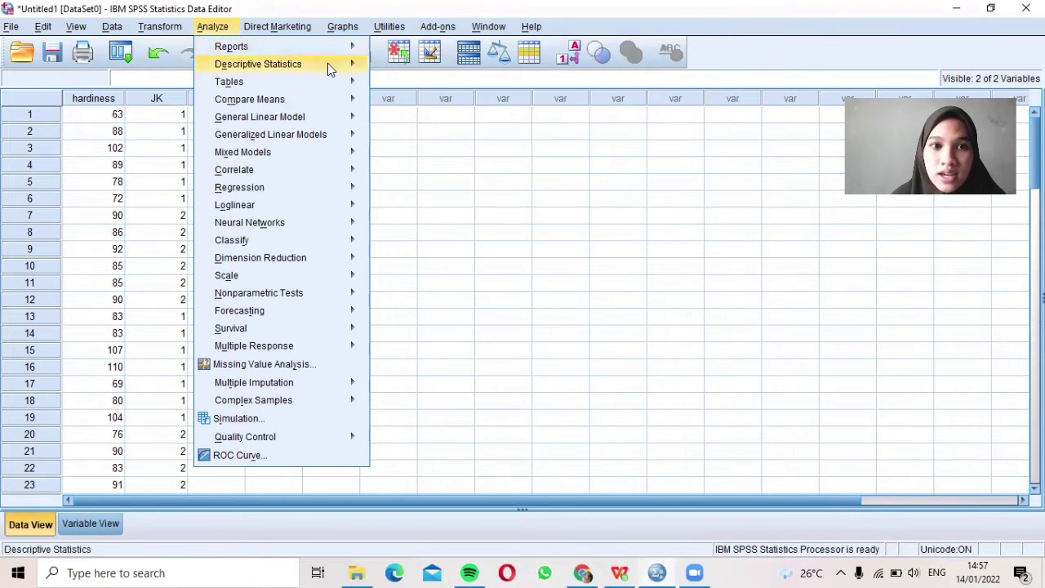
click(402, 105)
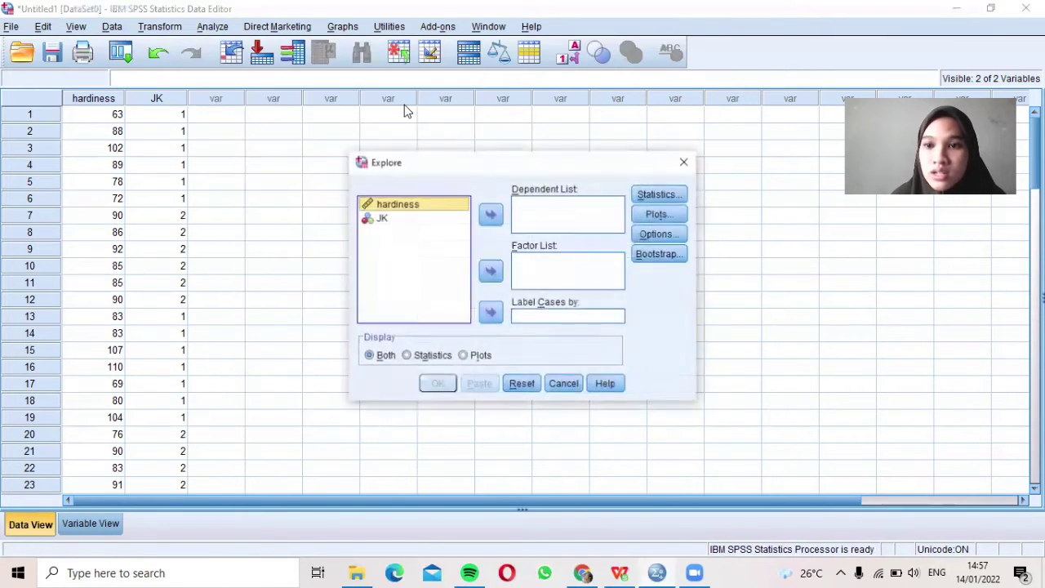
shift+click(433, 218)
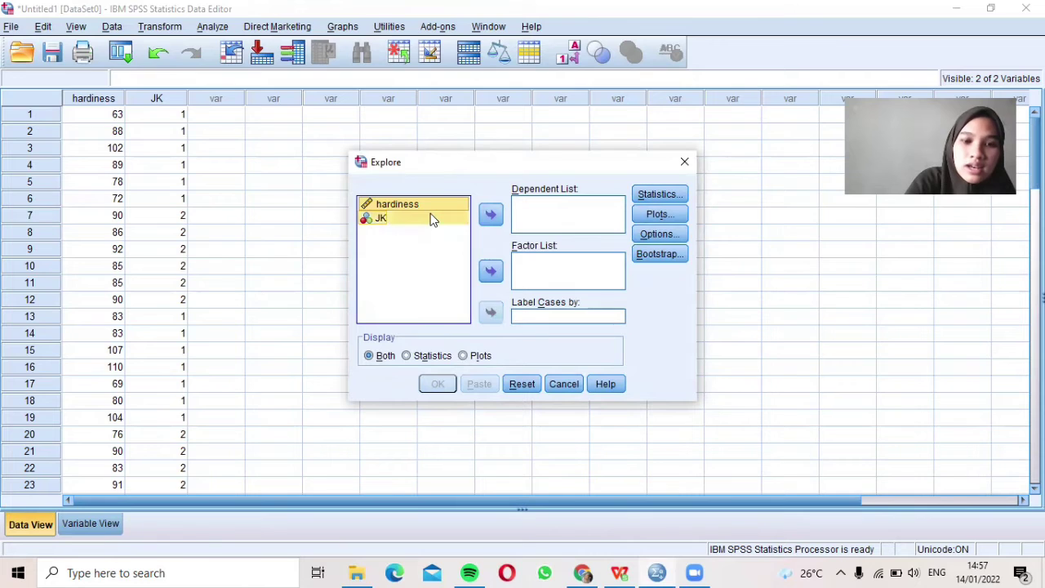
click(490, 215)
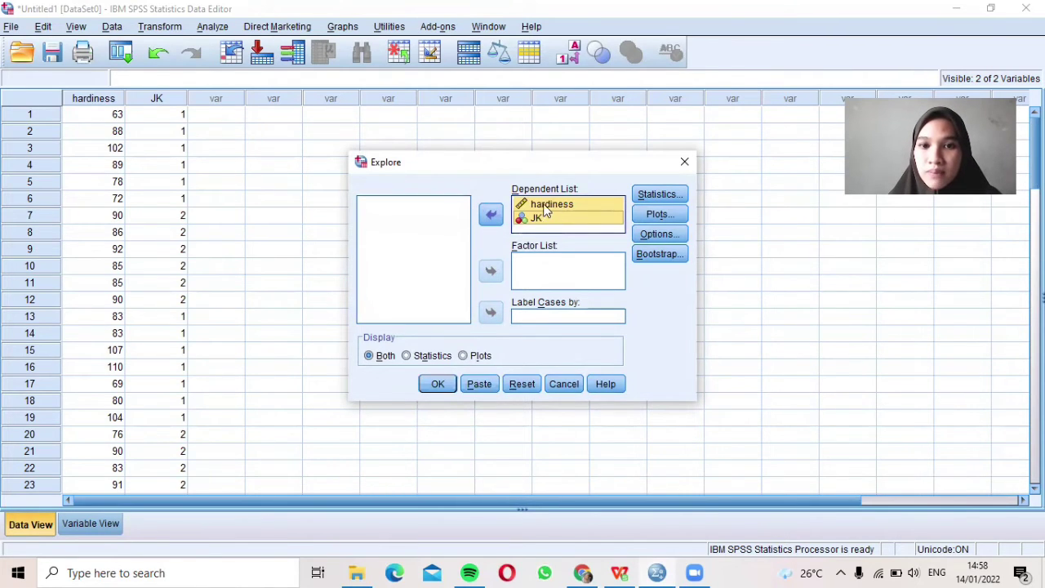
Step: Include normality plots with tests in the Explore analysis and run it
click(660, 215)
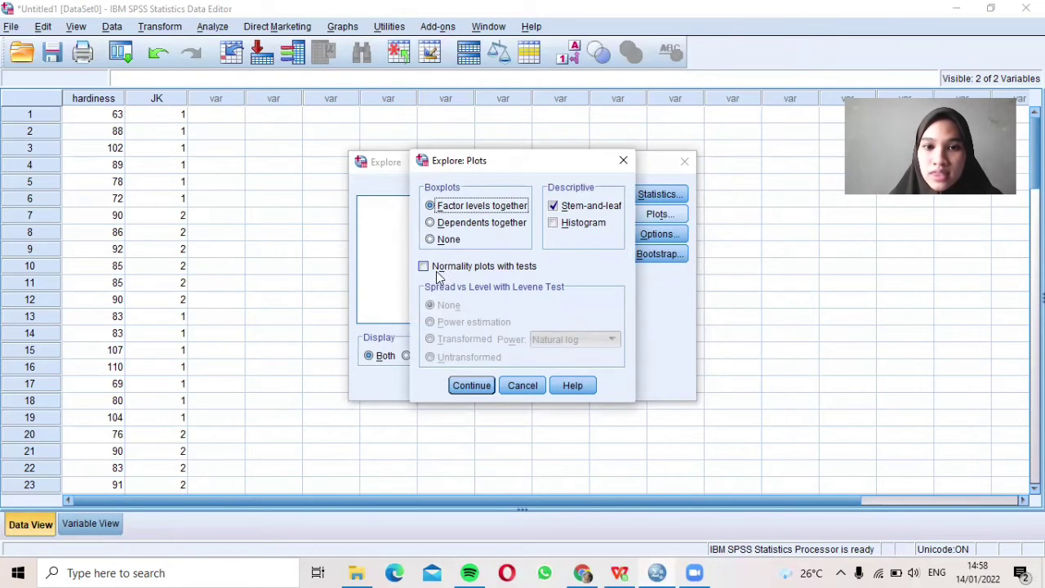
click(425, 267)
click(470, 386)
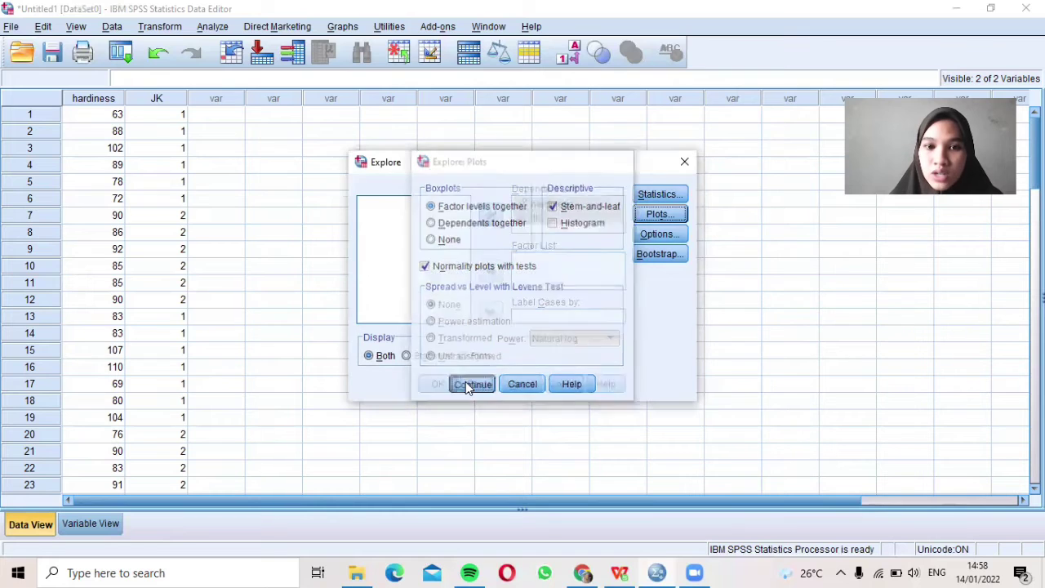
click(437, 385)
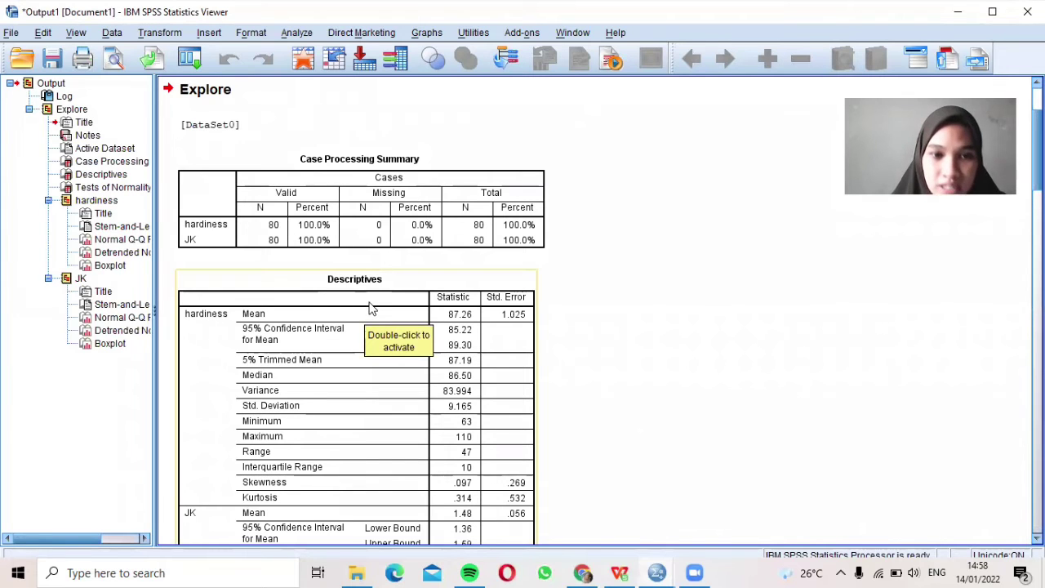
Step: Examine the Tests of Normality table for hardiness and JK, and return to the data editor
scroll(368, 310, down, 2)
scroll(368, 308, down, 6)
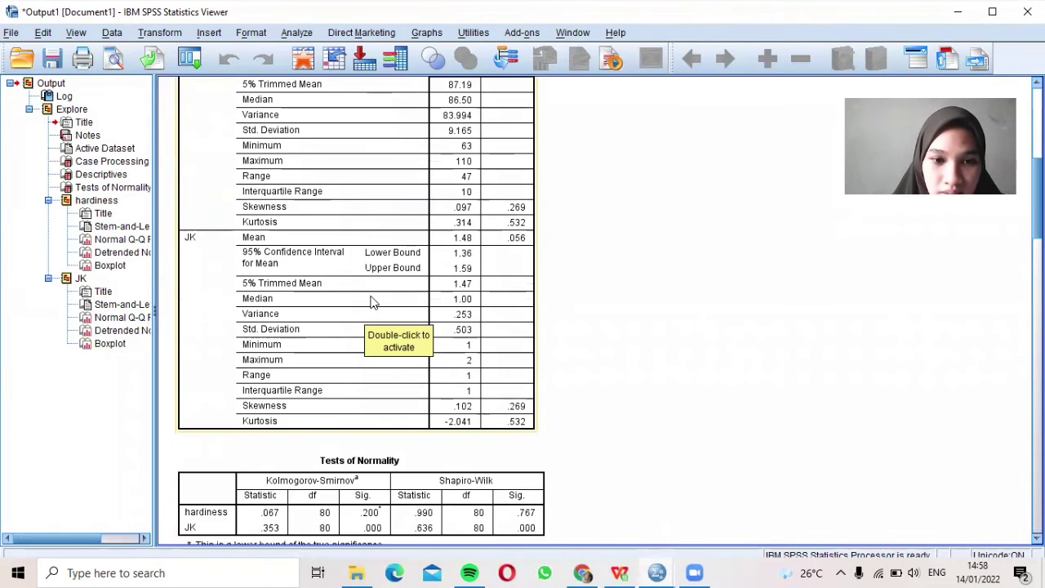
scroll(372, 303, down, 2)
scroll(372, 303, down, 2)
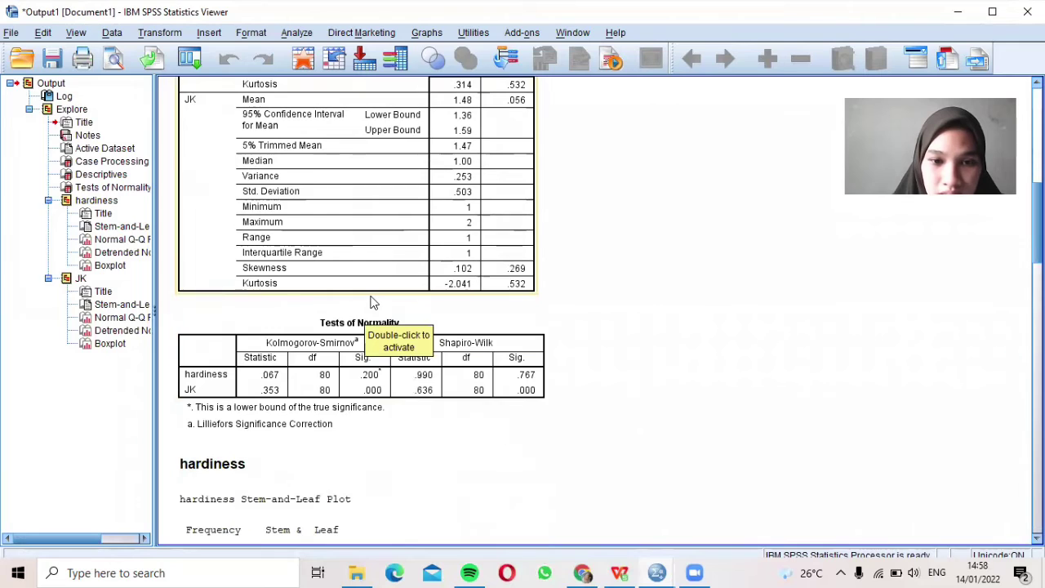
click(352, 337)
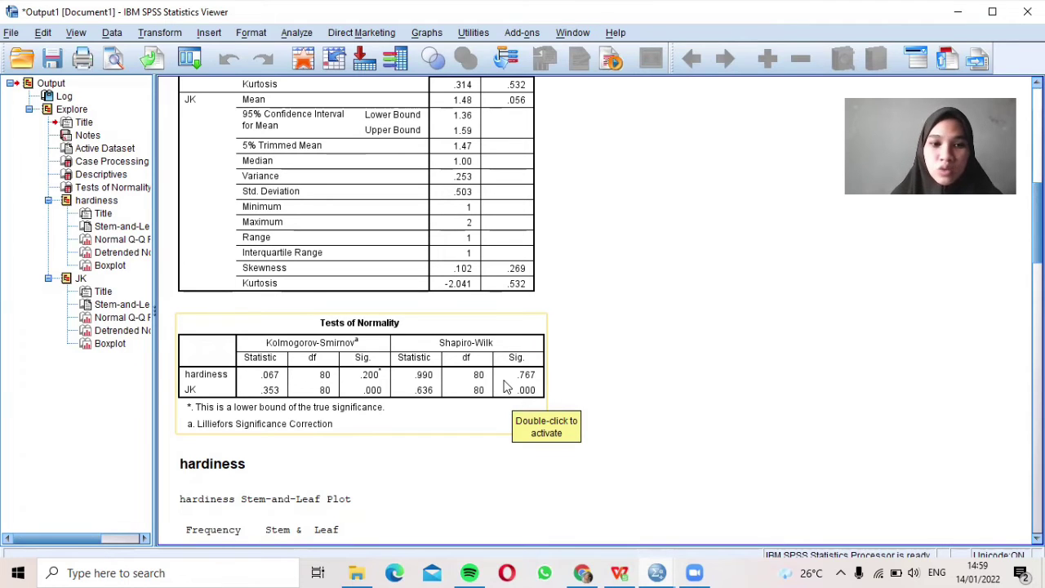
click(960, 14)
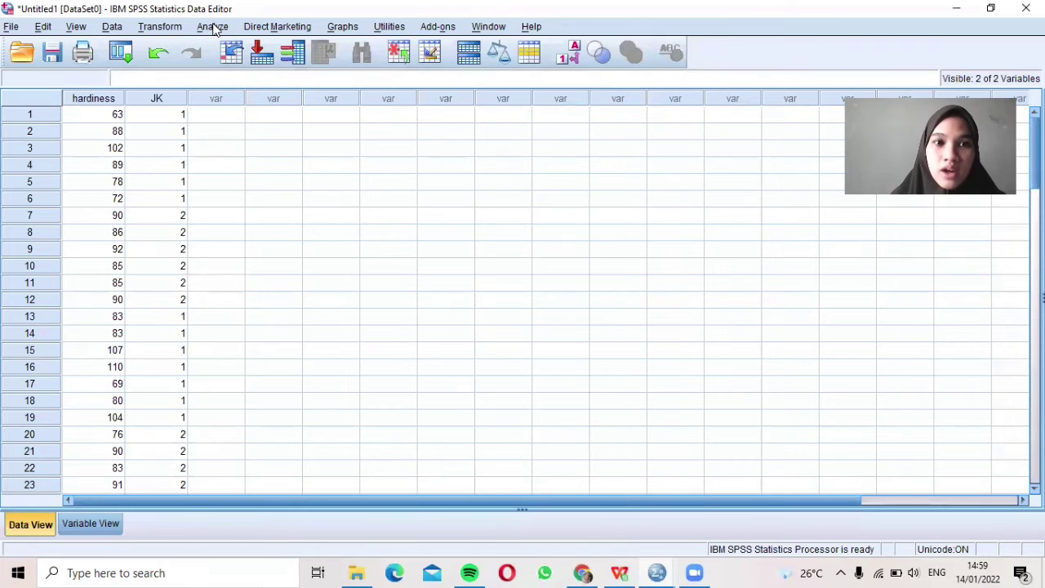
click(214, 27)
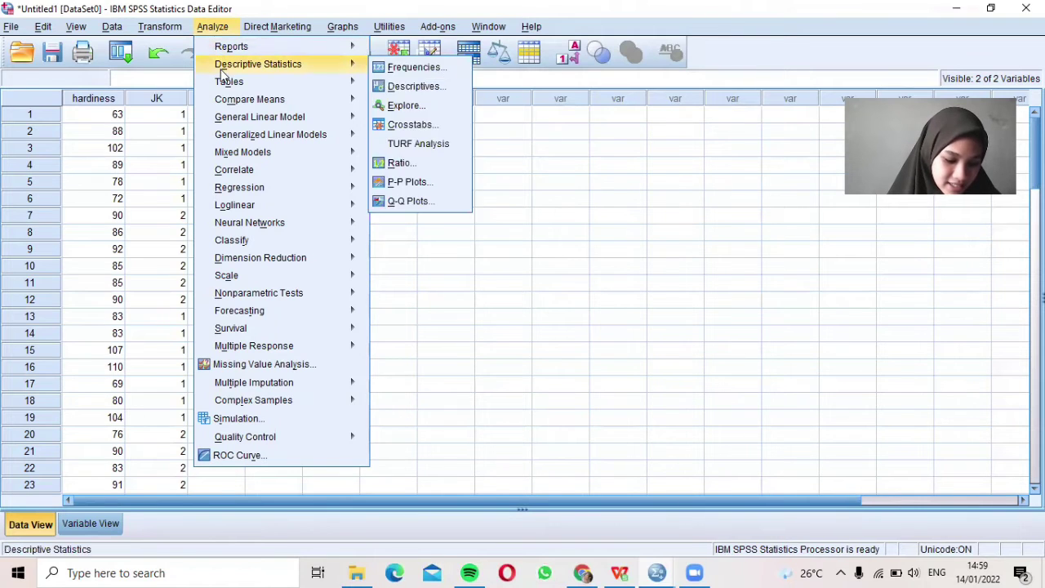
mouse_move(227, 99)
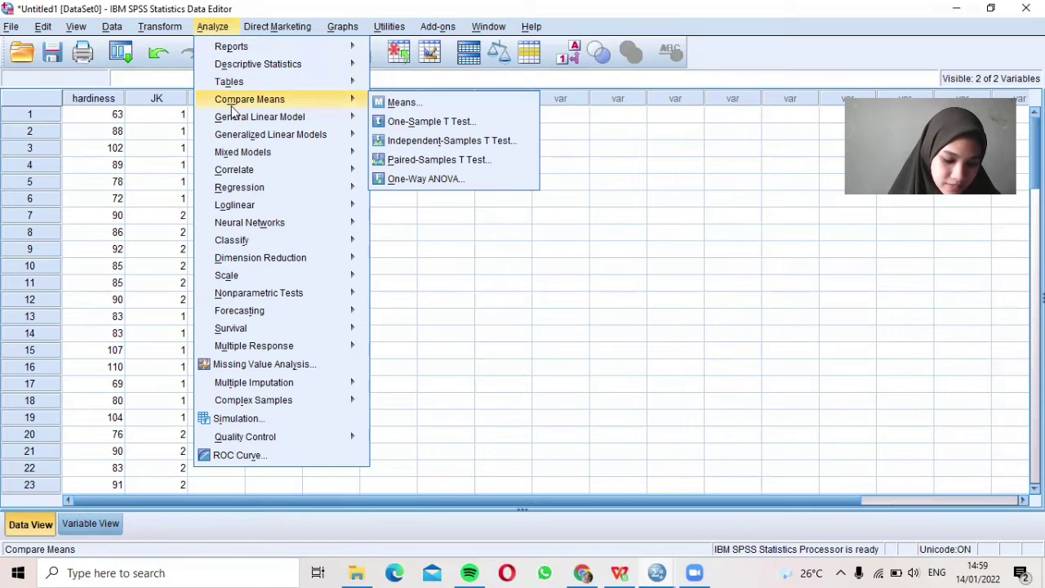
mouse_move(245, 119)
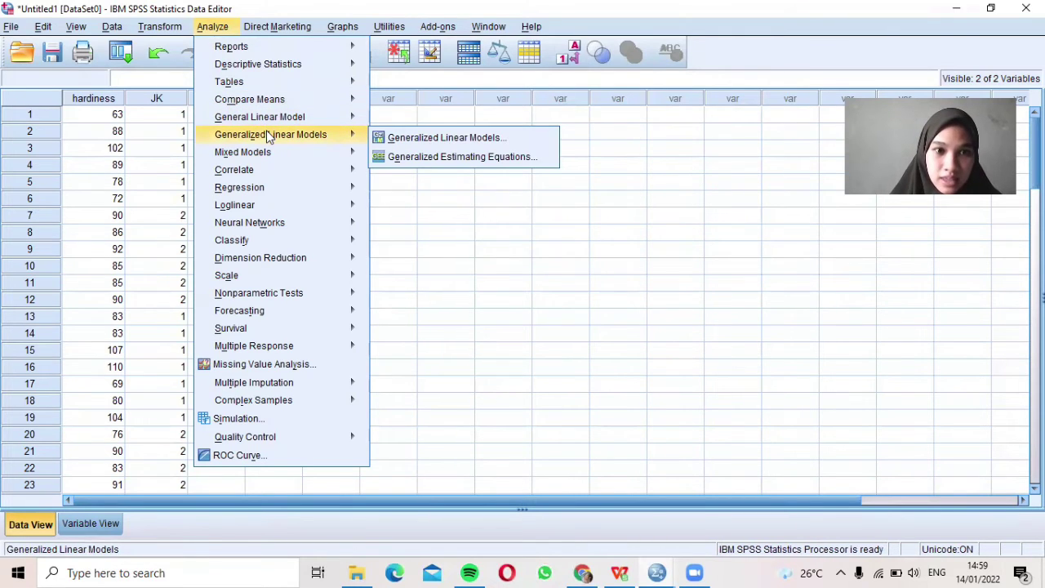
mouse_move(276, 103)
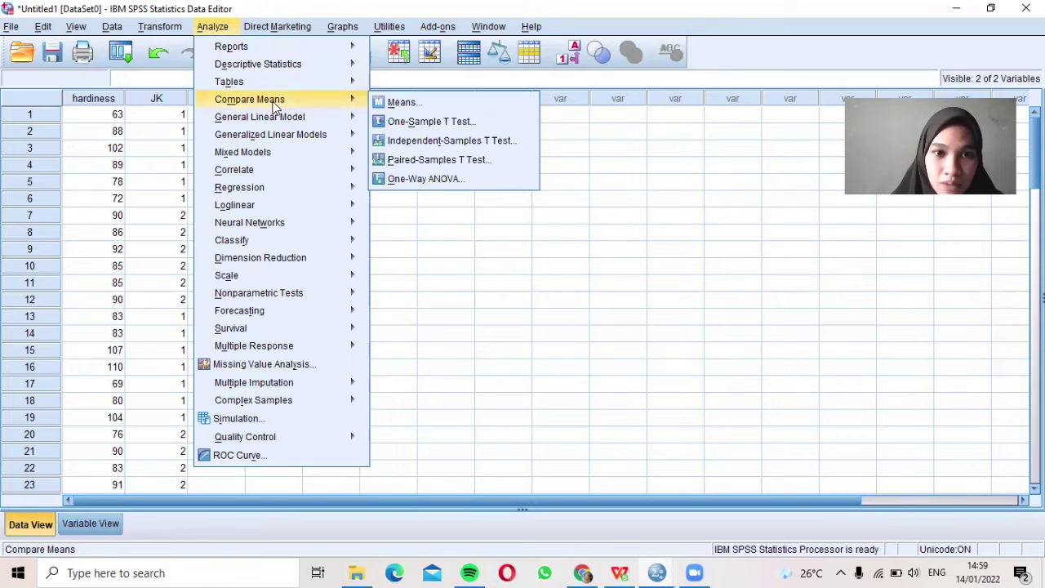
click(399, 101)
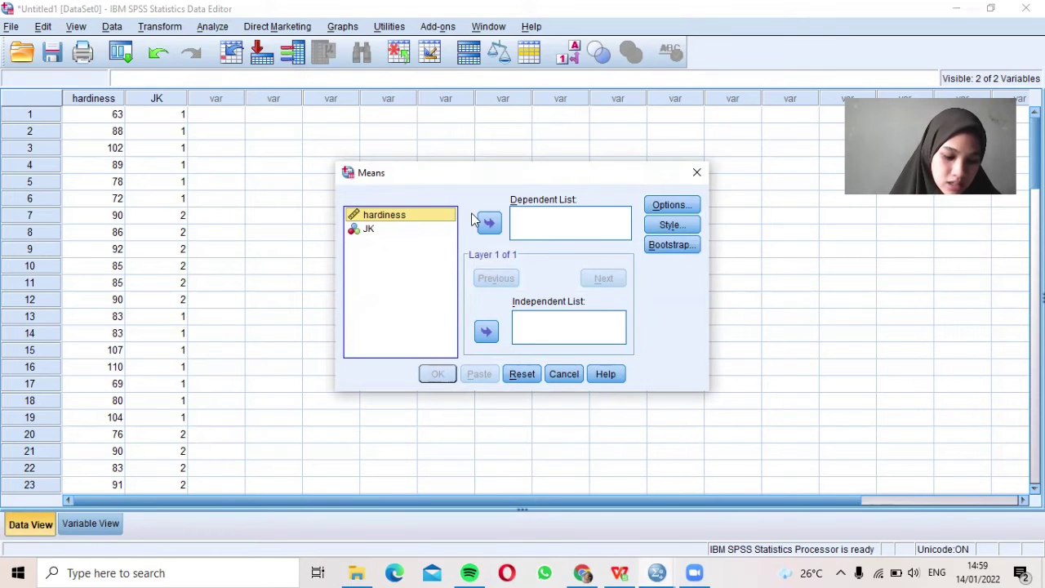
click(697, 175)
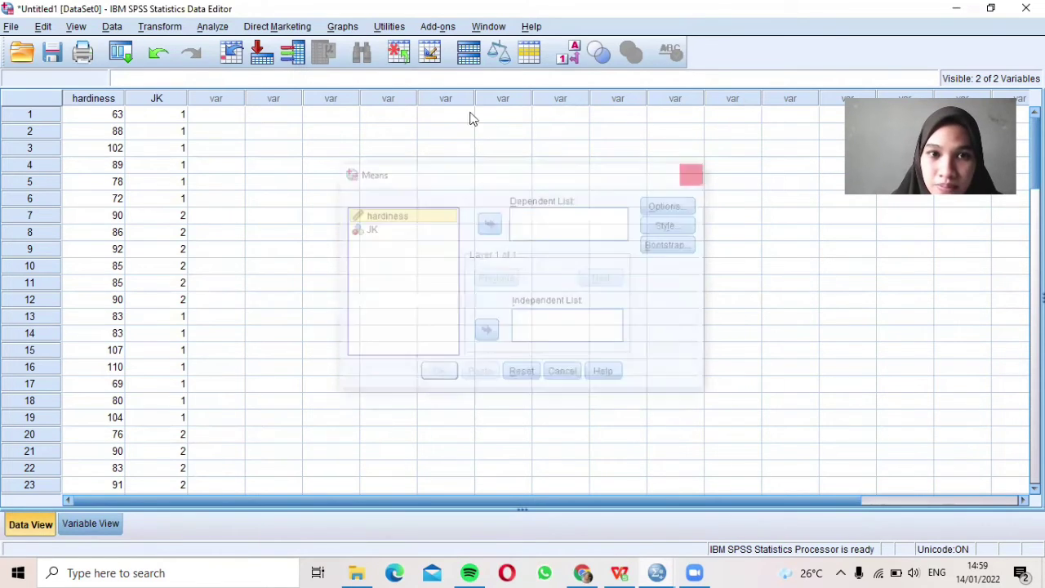
Step: Set up an Independent-Samples T Test with hardiness as the test variable and JK as the grouping variable
click(220, 28)
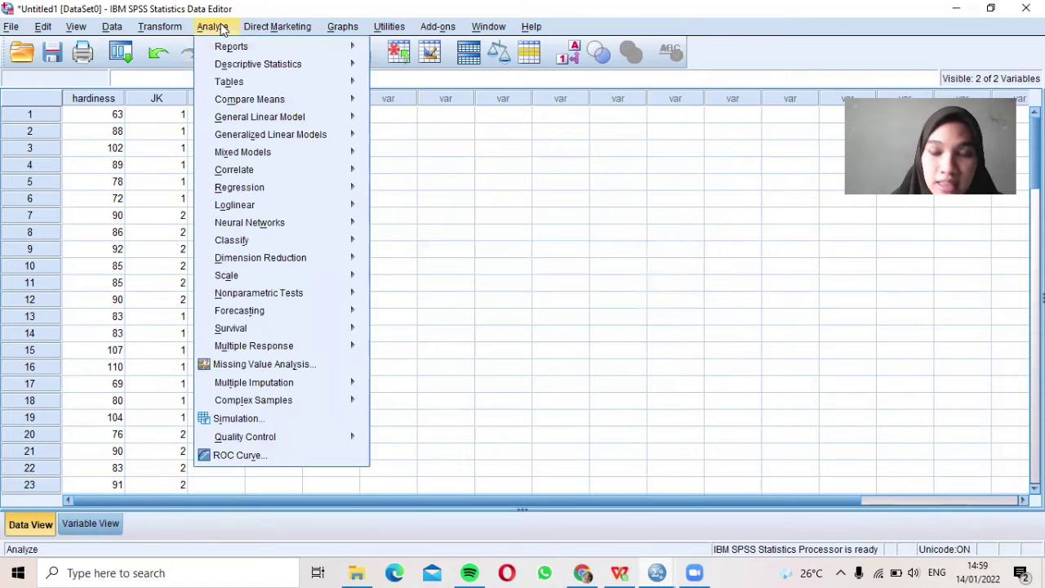
mouse_move(276, 104)
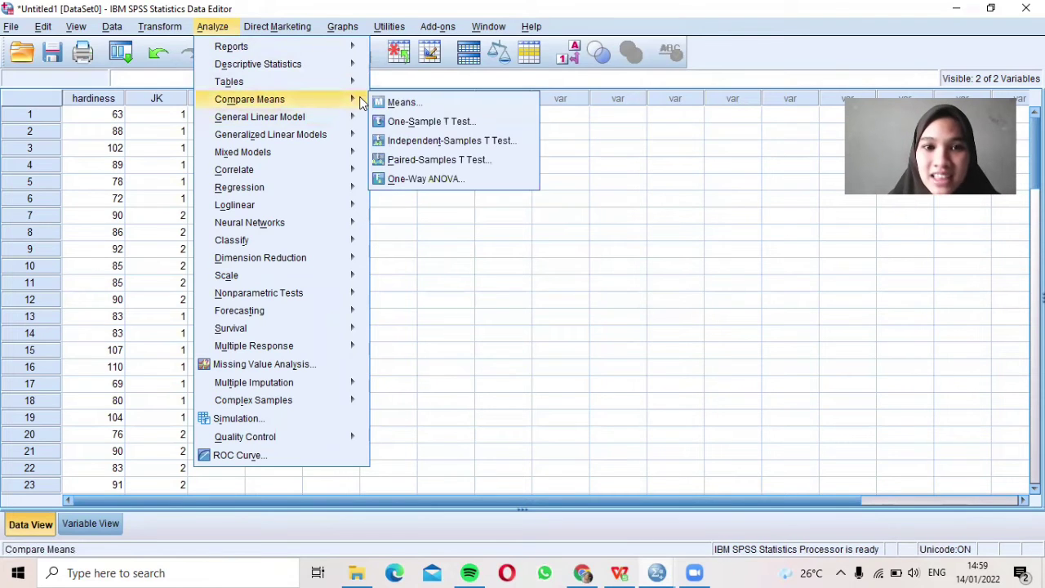
click(403, 146)
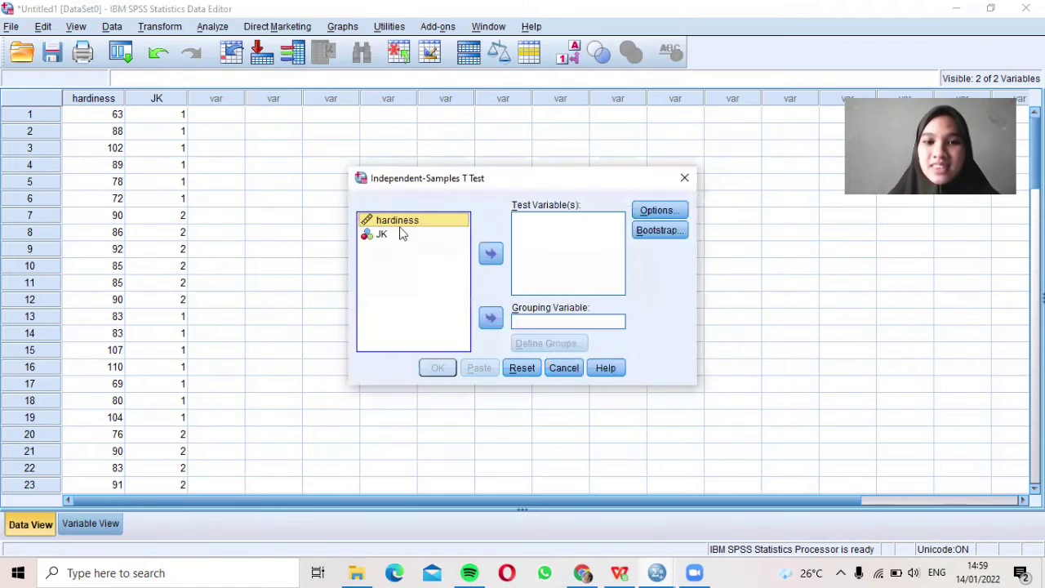
click(488, 255)
click(410, 224)
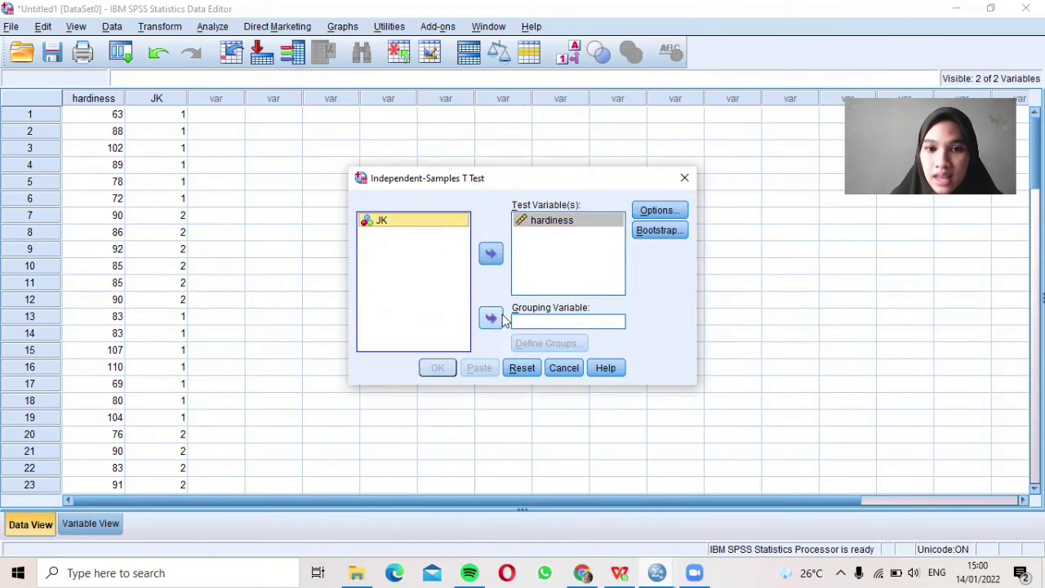
click(492, 319)
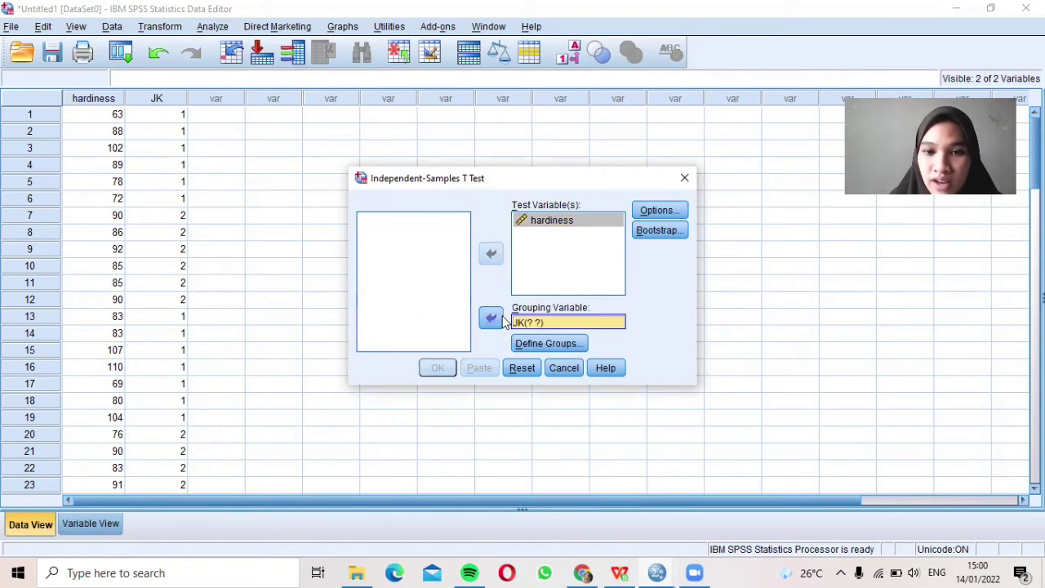
Step: Define the JK groups with values 1 and 2, run the t-test, and view its result tables
click(544, 340)
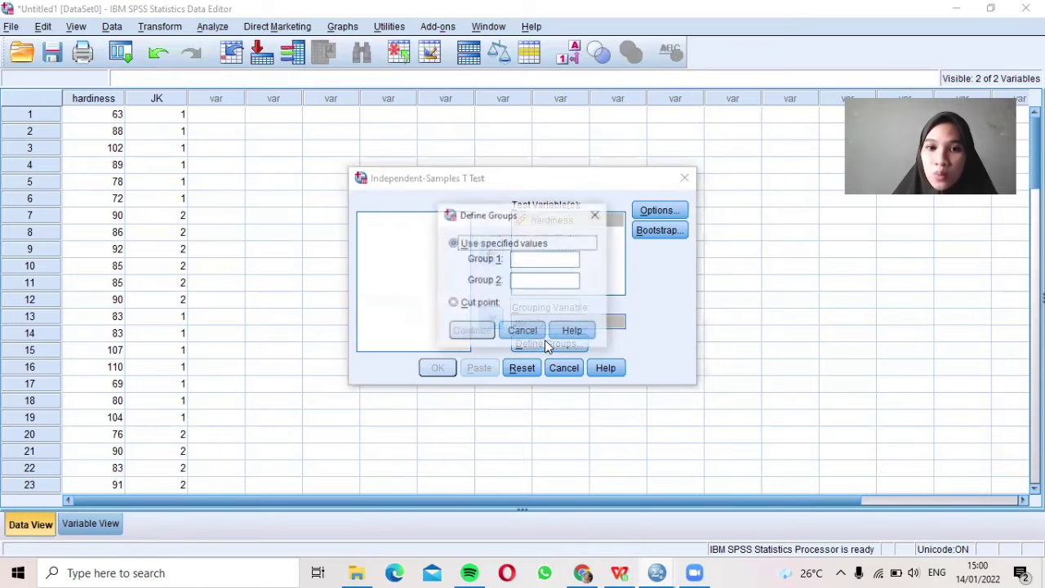
click(530, 259)
text(1 )
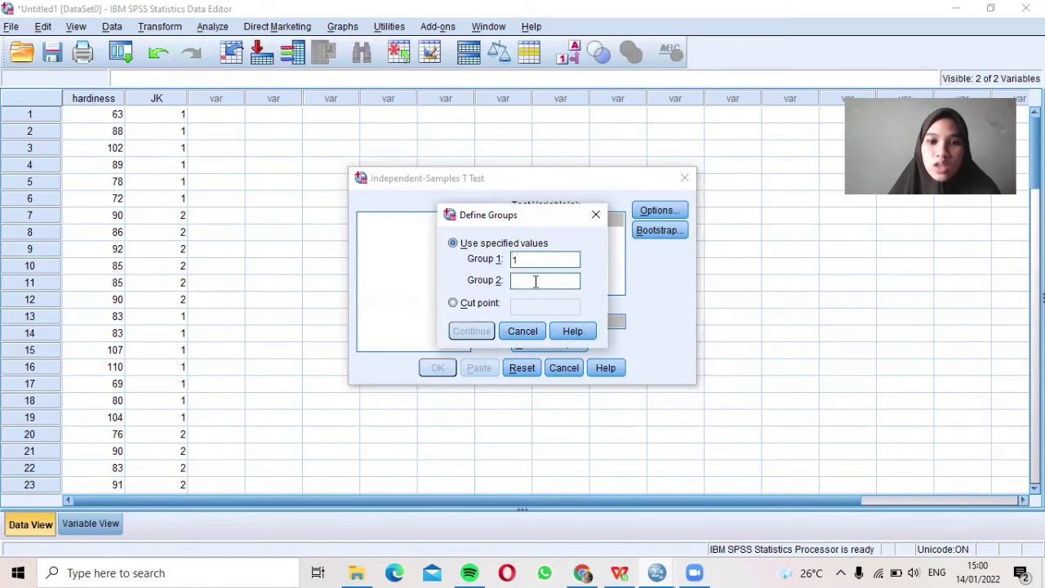
text(2)
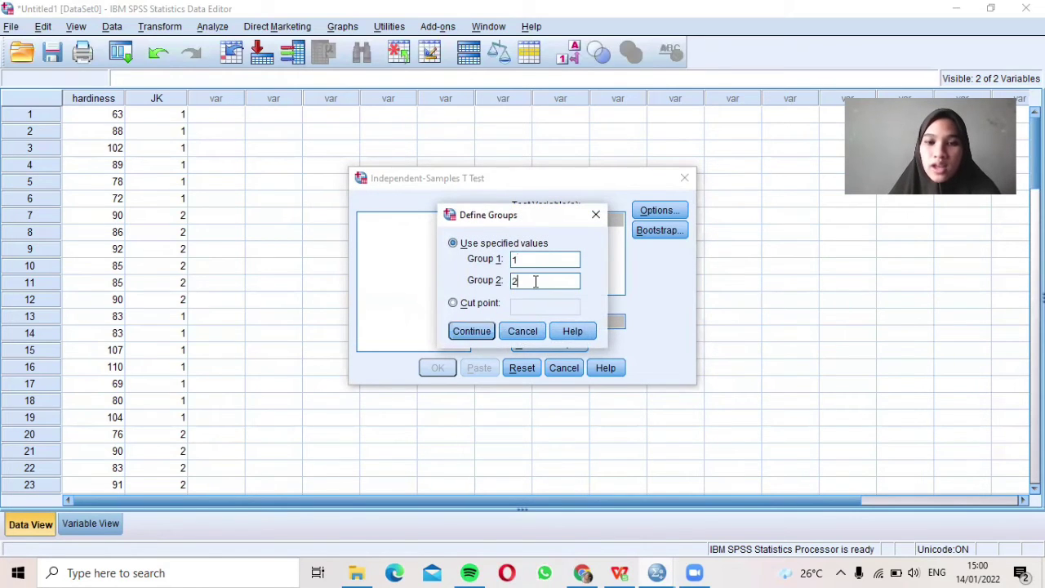
click(462, 330)
click(439, 369)
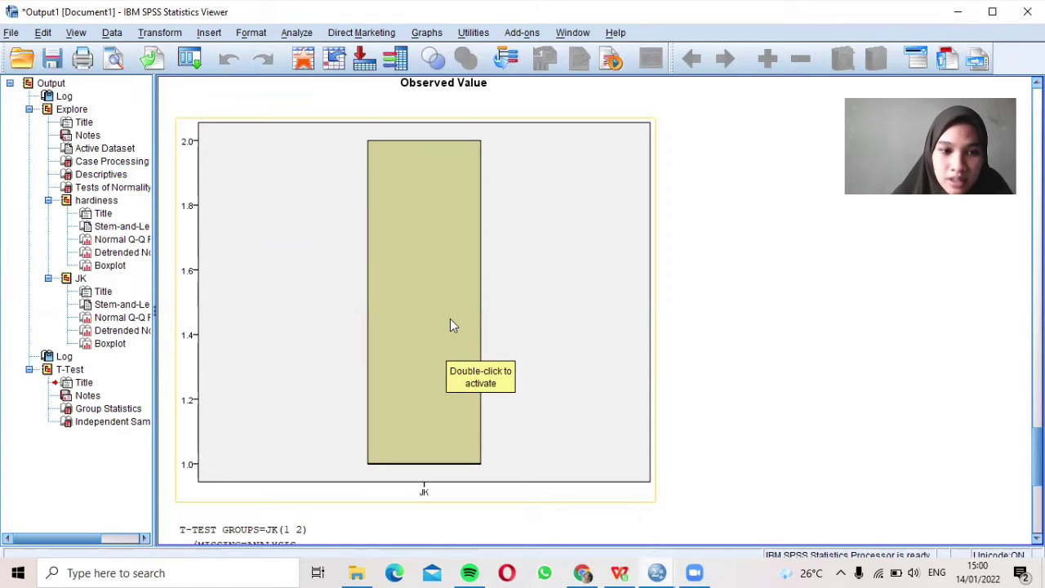
scroll(454, 322, down, 5)
scroll(453, 318, down, 1)
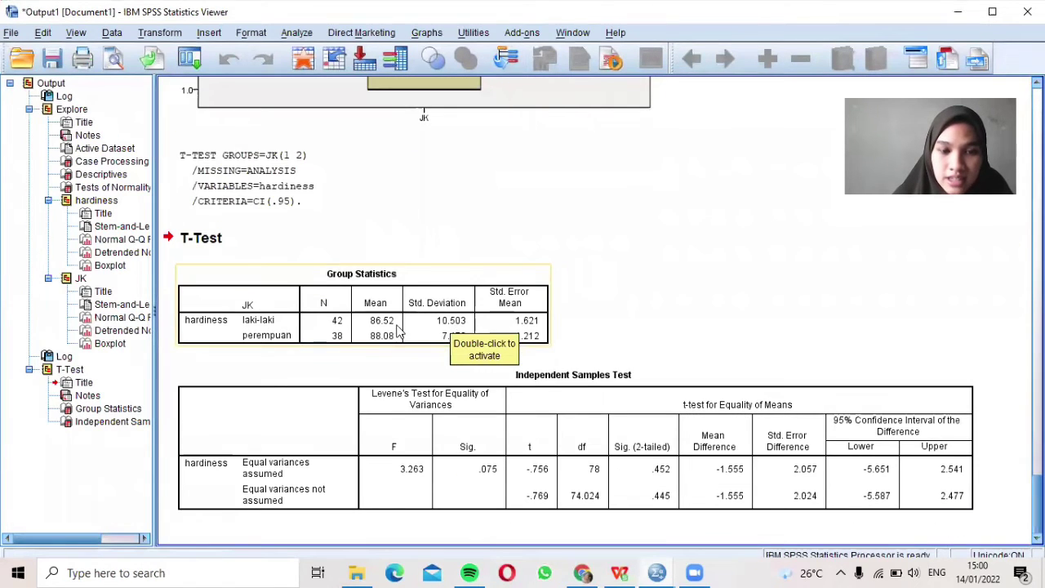
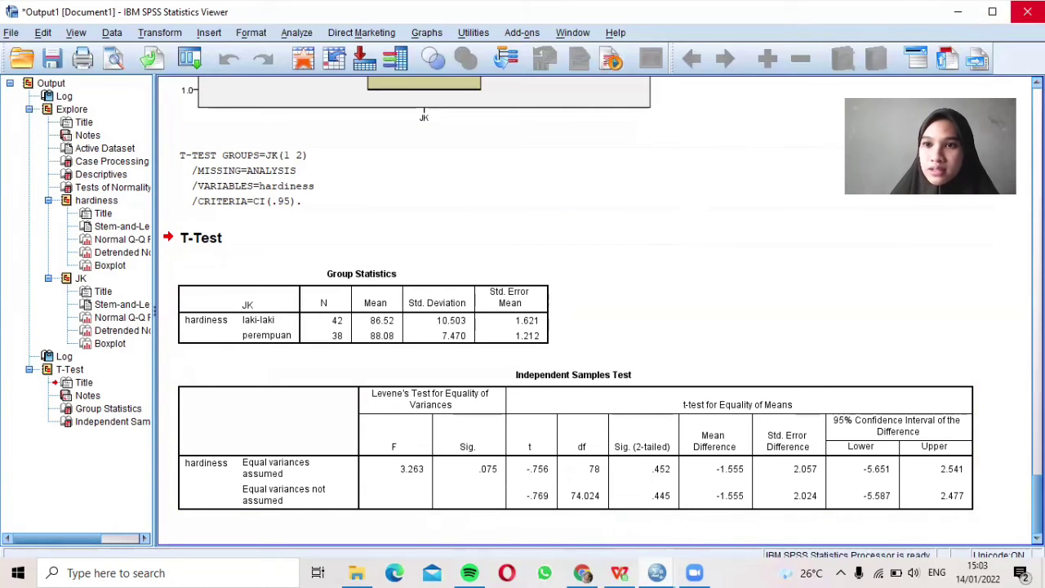
Step: Switch to the WPS exam workbook and copy the Kualitas Pertemanan and Jenis Kelamin values from the Data Soal 4 sheet, without headers
click(620, 573)
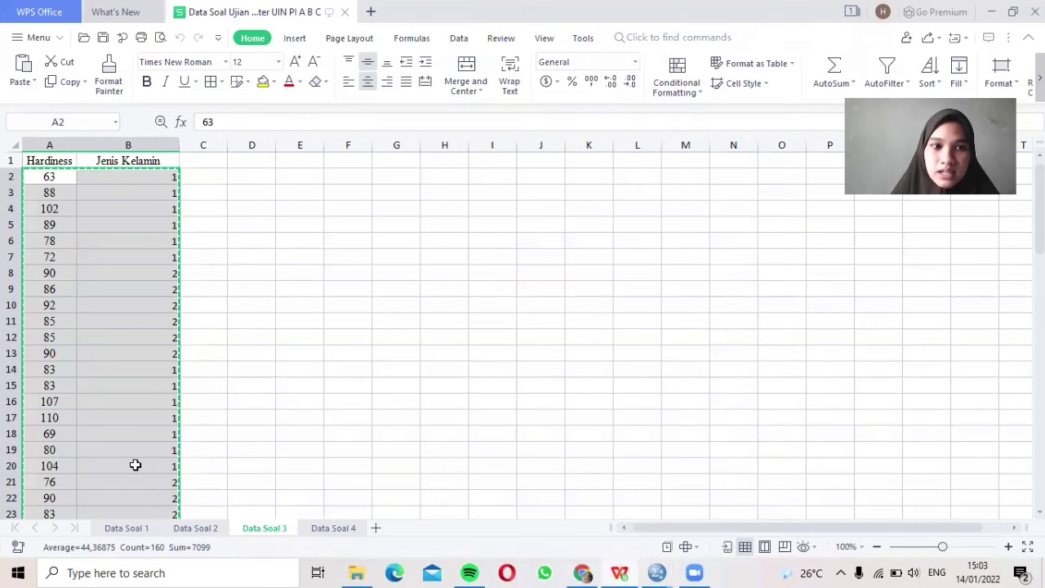
scroll(140, 448, down, 3)
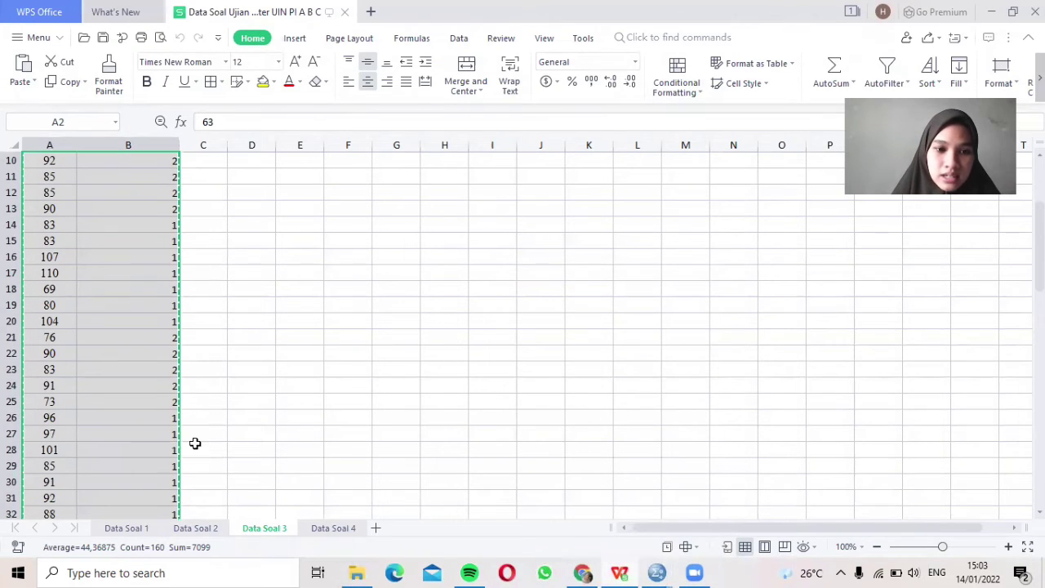
click(341, 531)
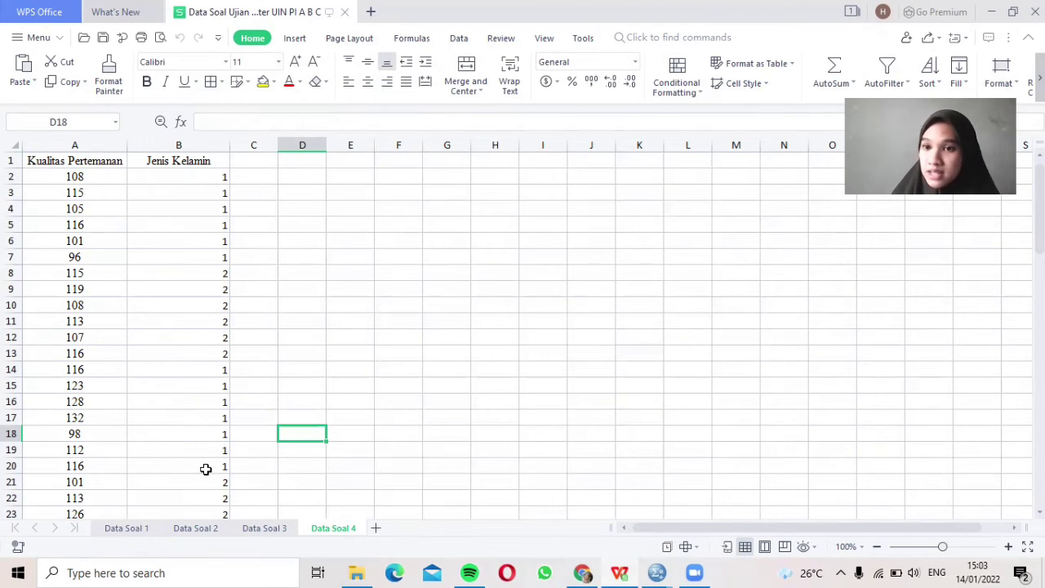
drag(84, 176, 191, 539)
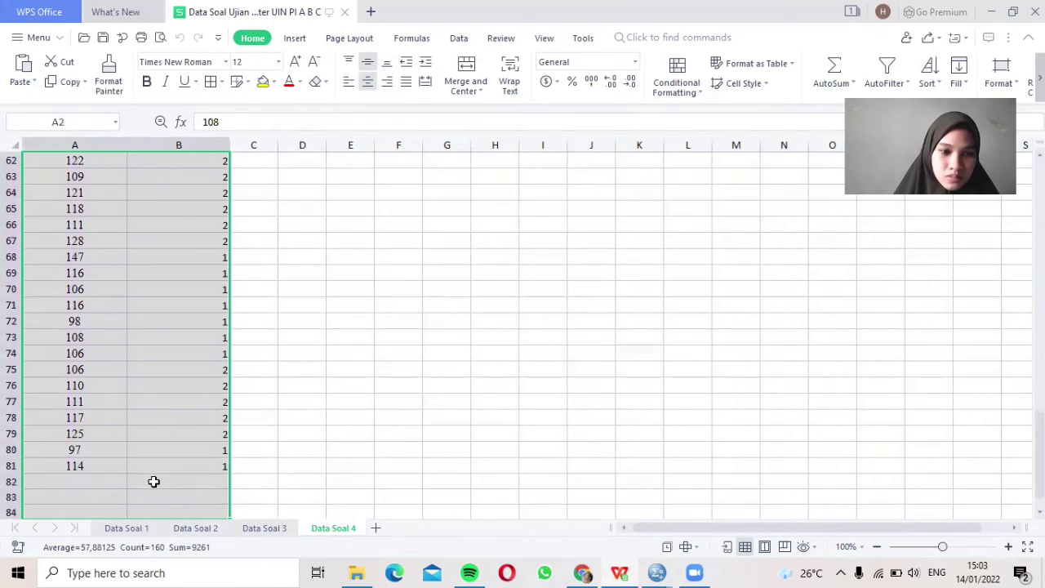
right_click(149, 434)
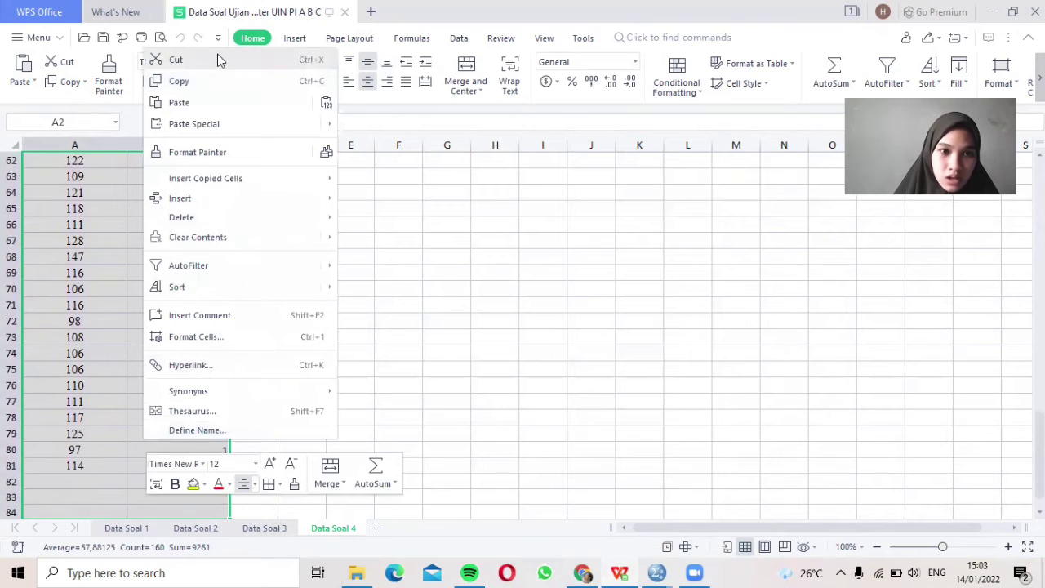
click(214, 81)
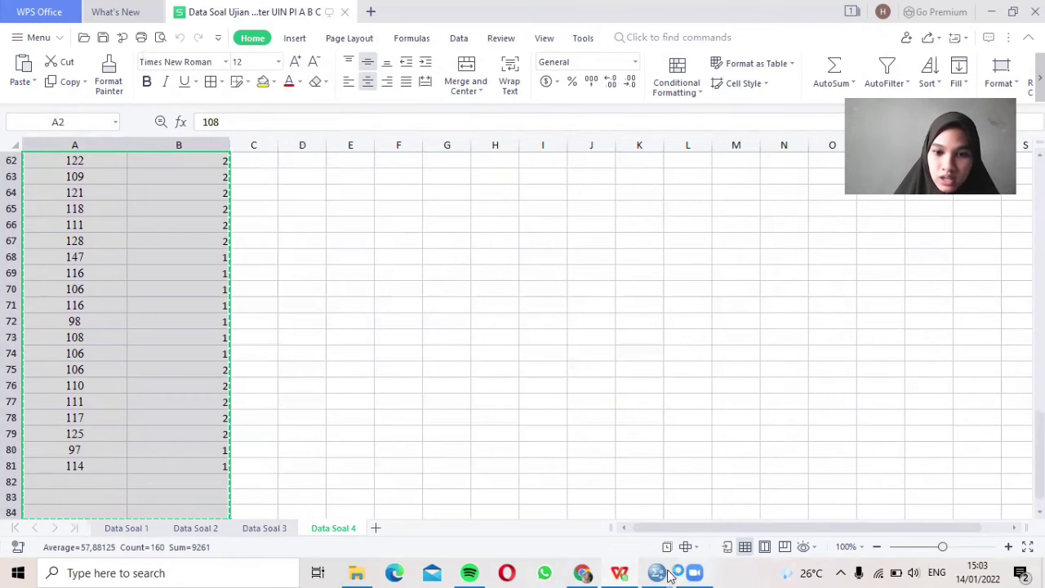
Step: Close the SPSS output viewer without saving its contents
mouse_move(661, 573)
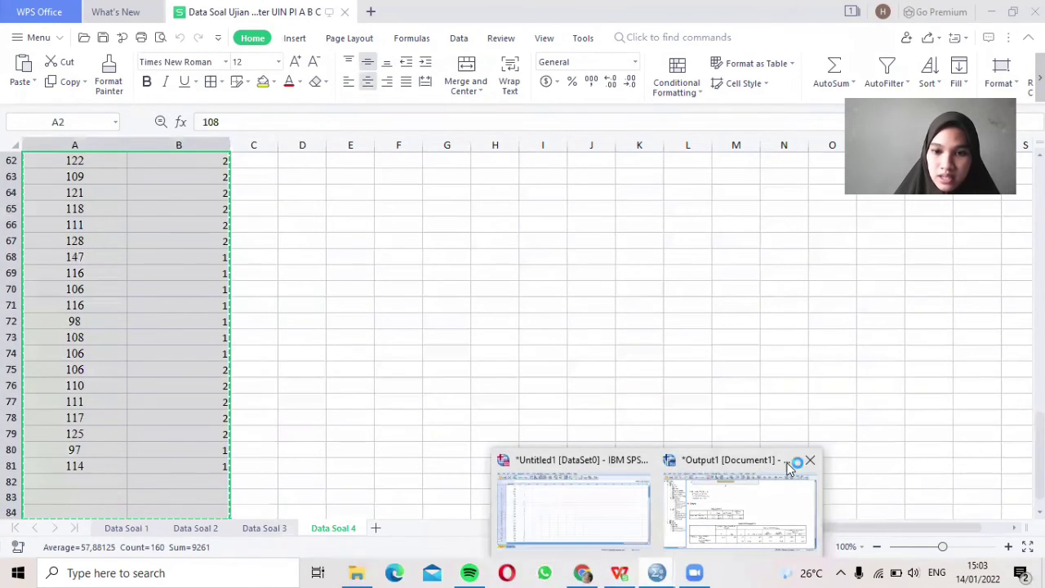
click(810, 460)
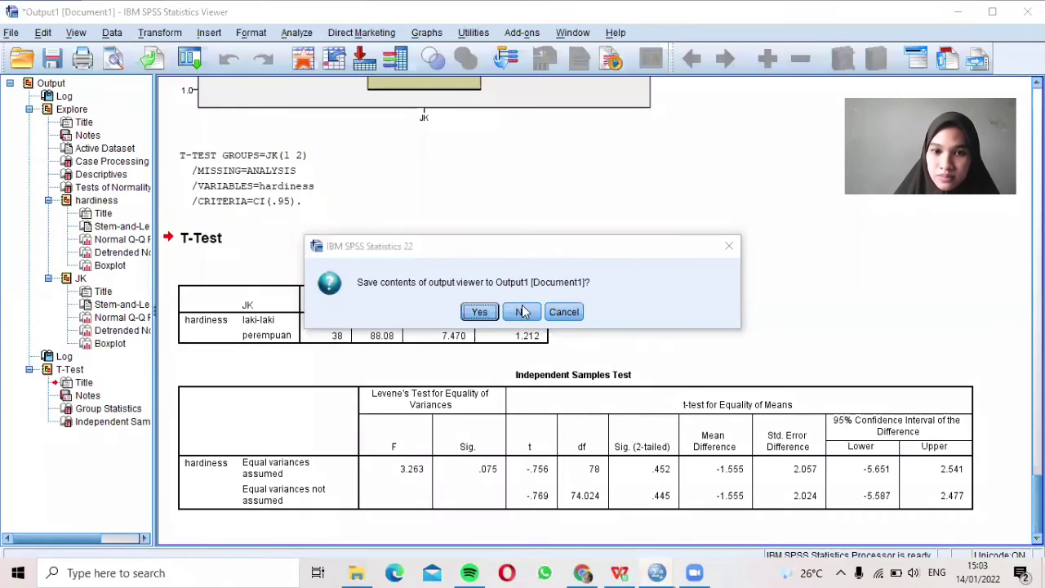
click(523, 311)
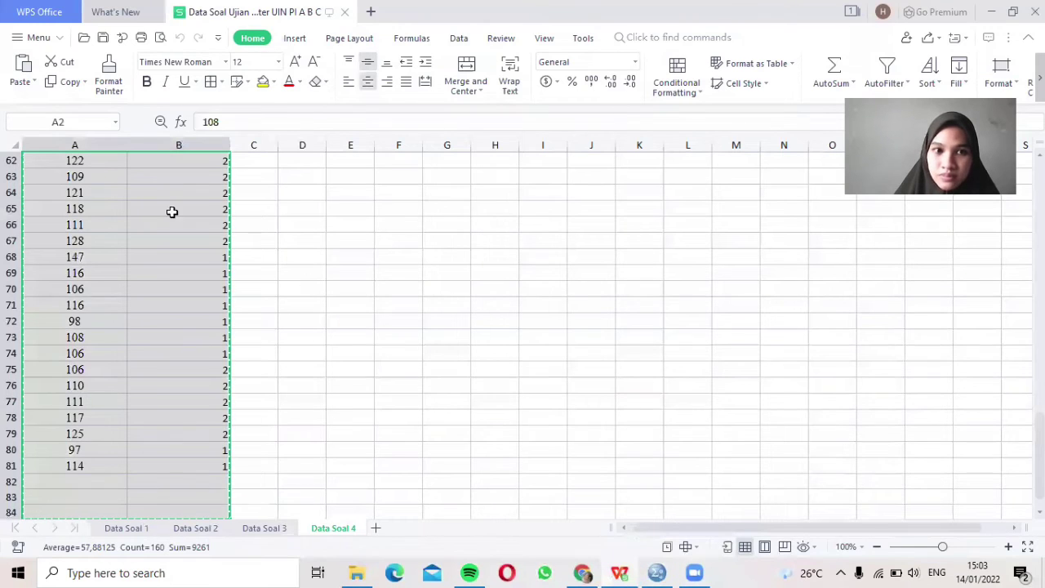
scroll(93, 215, up, 13)
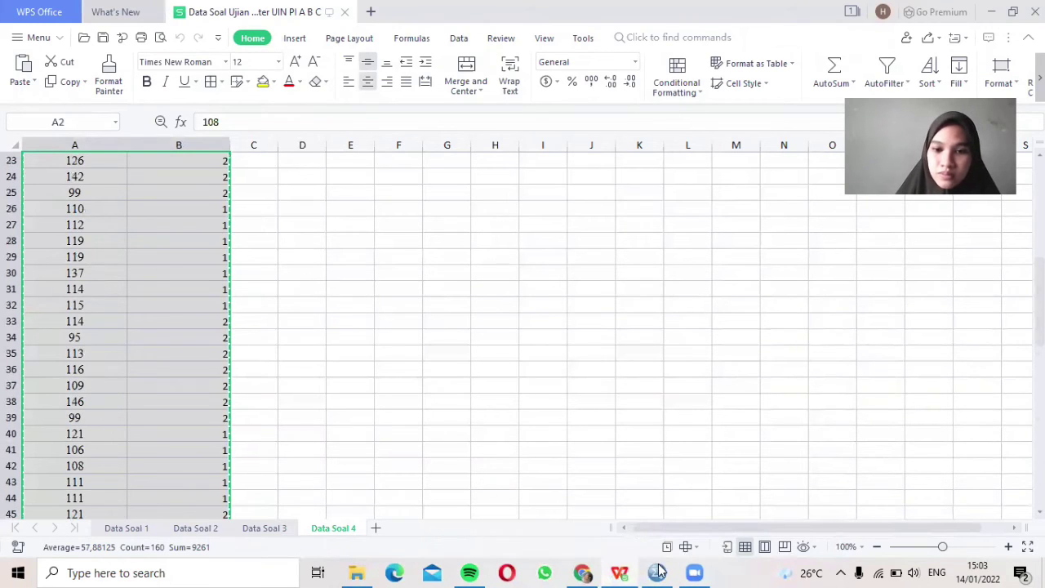
Step: Switch to the SPSS data editor and clear the hardiness and JK variables from the dataset
click(658, 573)
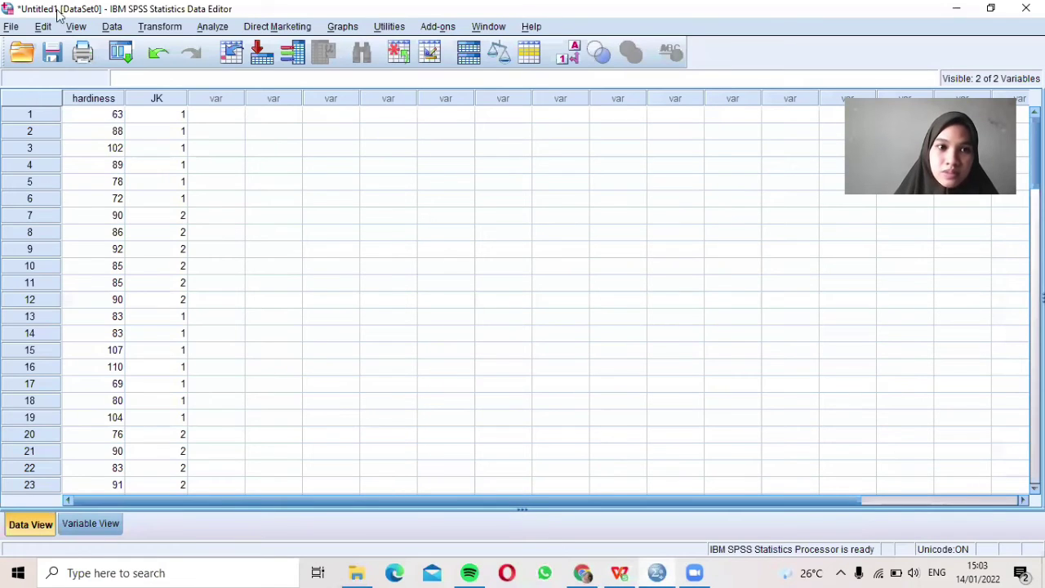
click(85, 98)
right_click(91, 99)
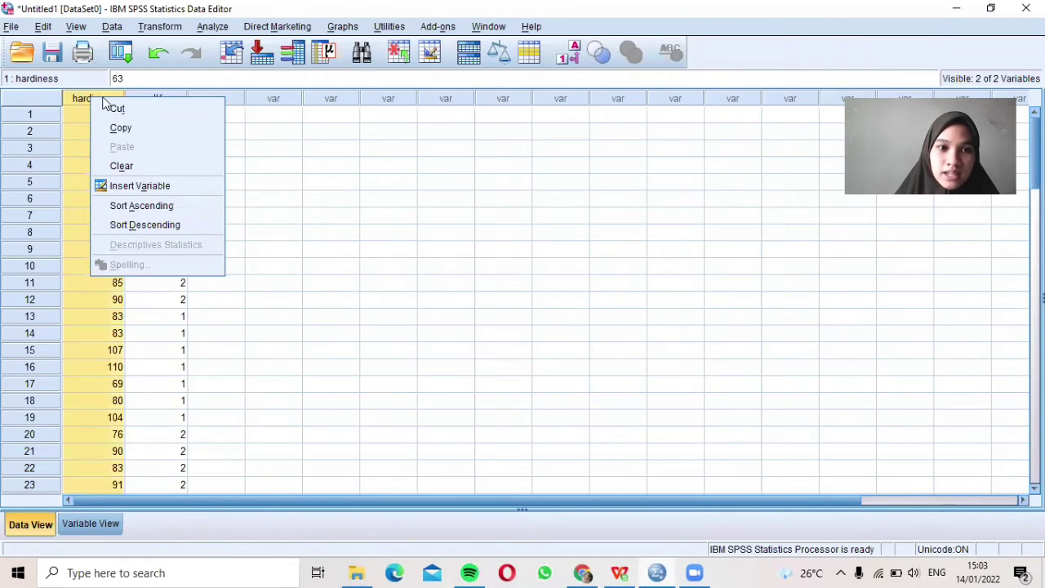
click(122, 165)
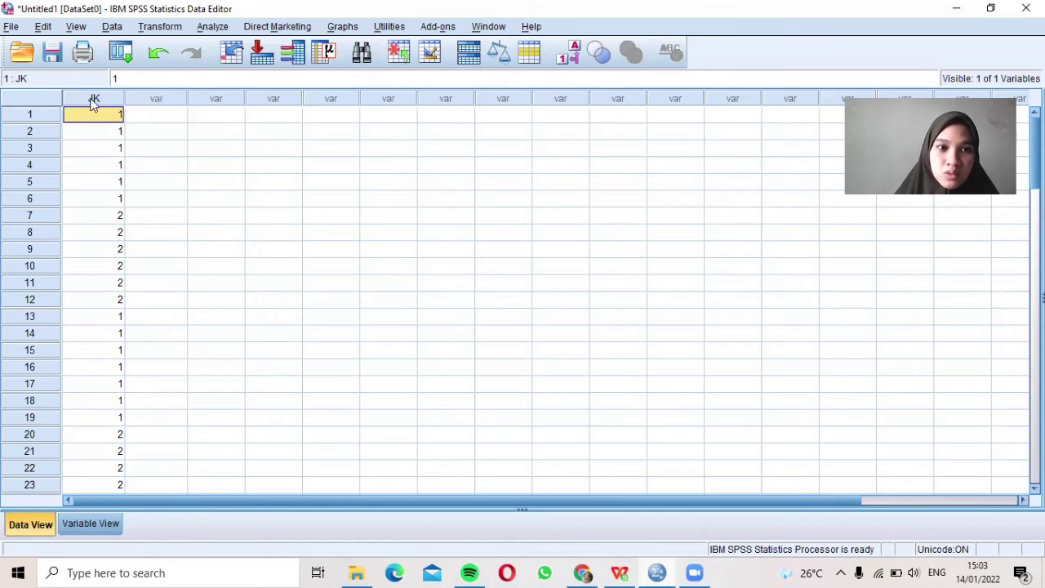
click(92, 98)
right_click(91, 98)
click(128, 165)
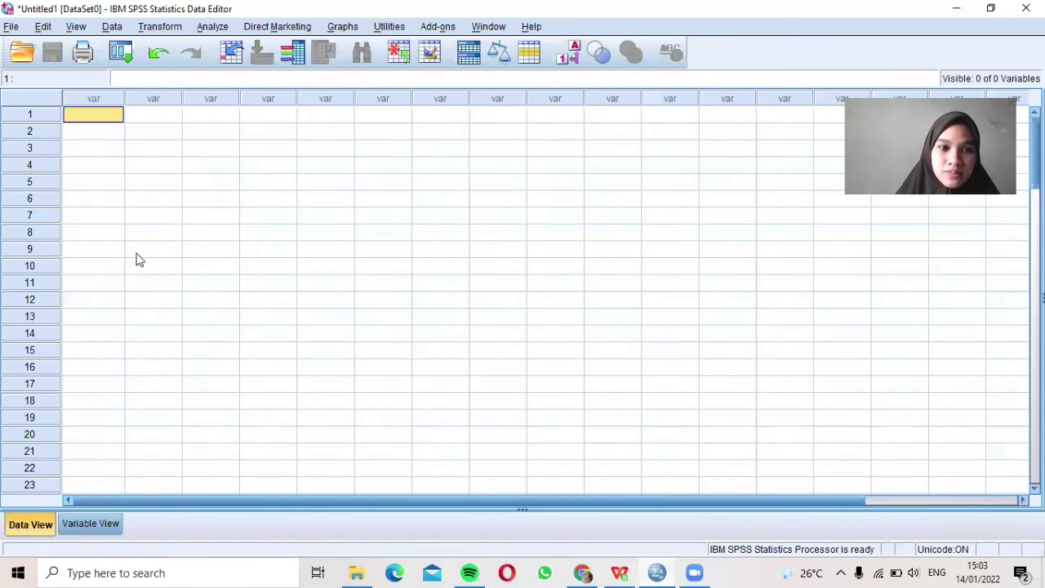
Step: Paste the copied Data Soal 4 values into the empty dataset starting at the first cell
right_click(103, 117)
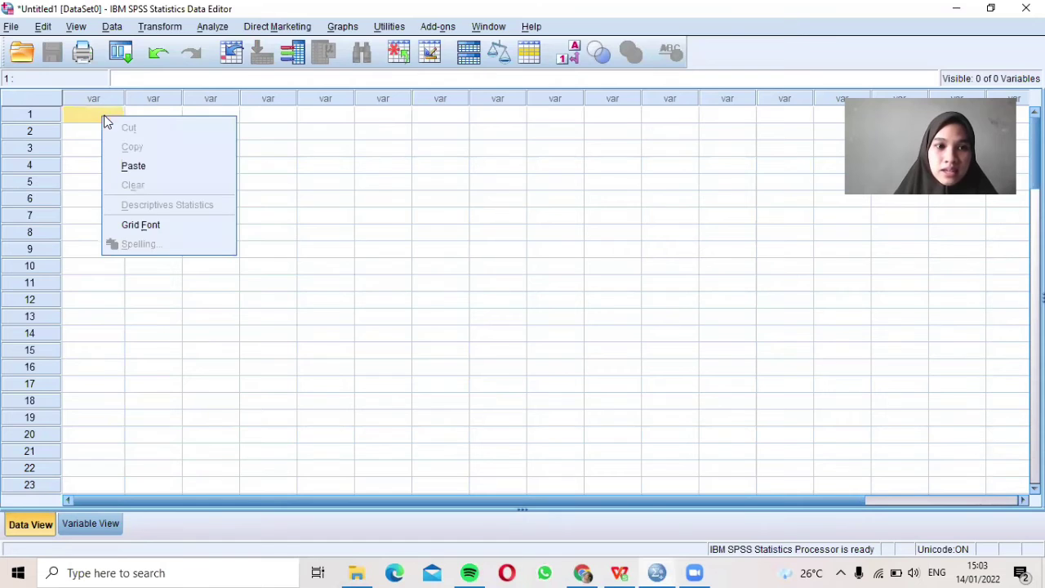
click(150, 174)
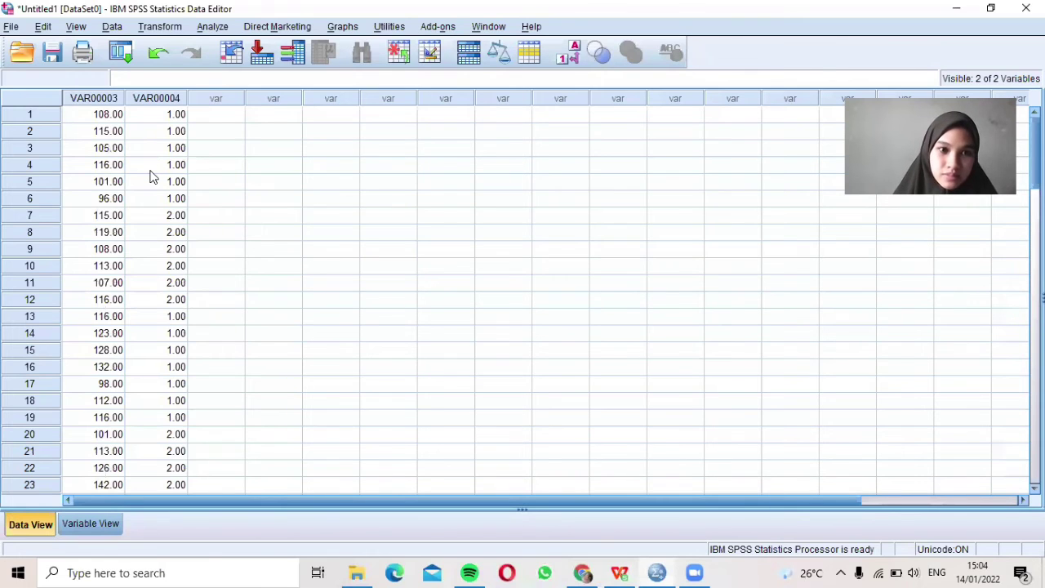
scroll(139, 221, down, 3)
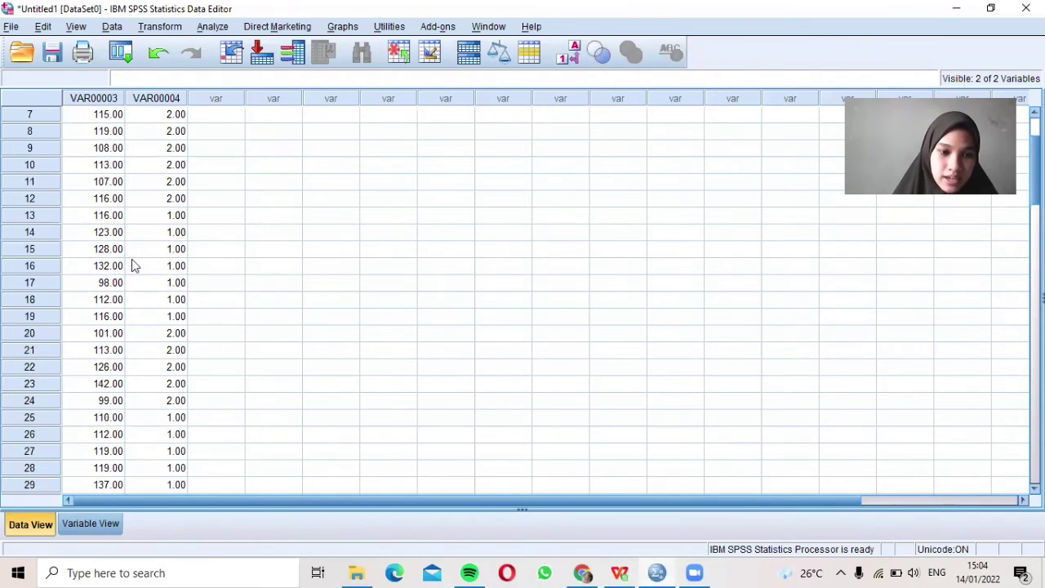
Step: Rename the first variable as kualitas_pertemanan, checking the column header in the WPS workbook
click(97, 527)
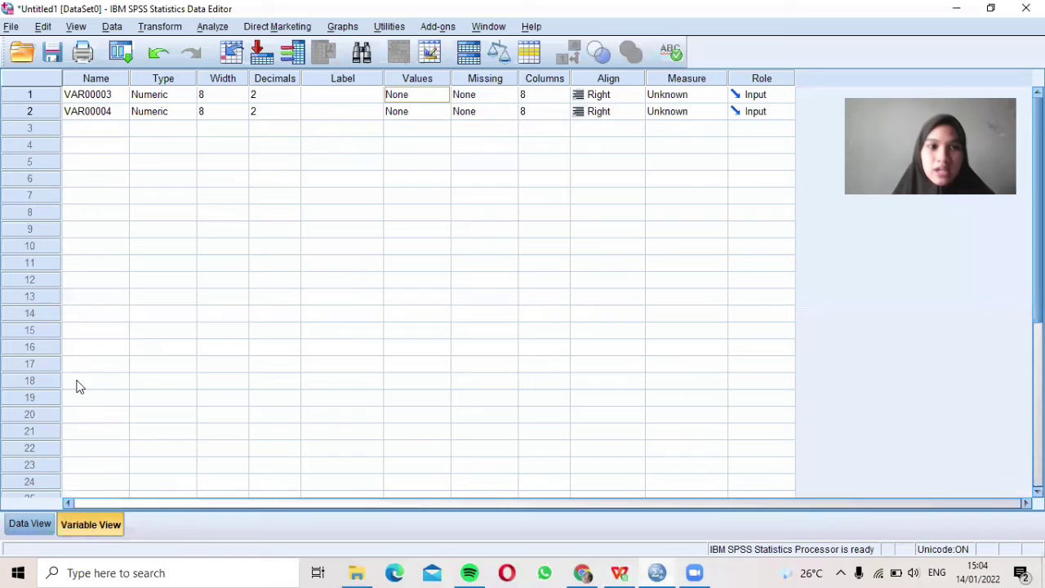
click(116, 97)
key(BackSpace)
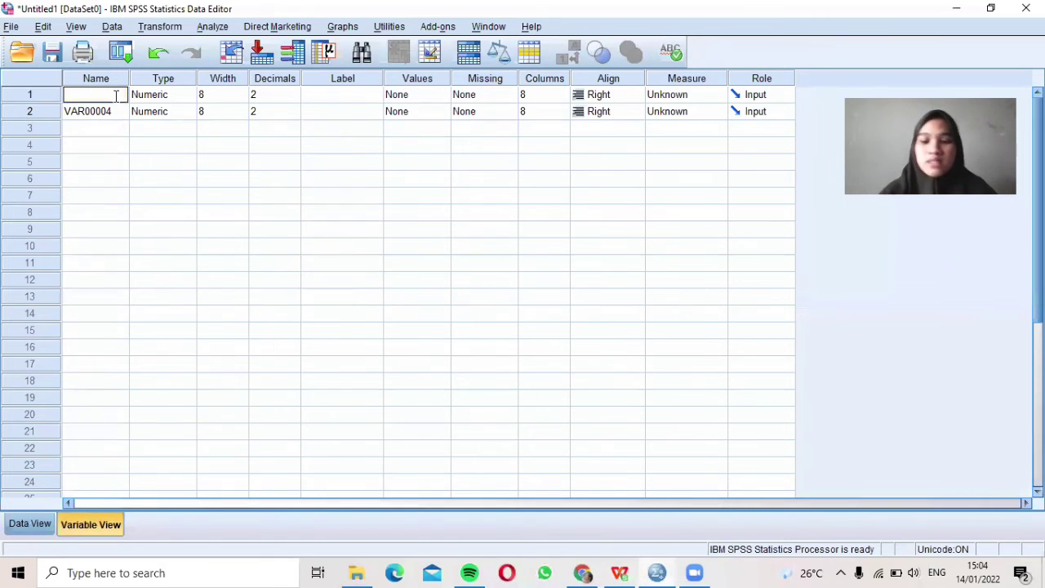
click(620, 571)
scroll(315, 428, up, 9)
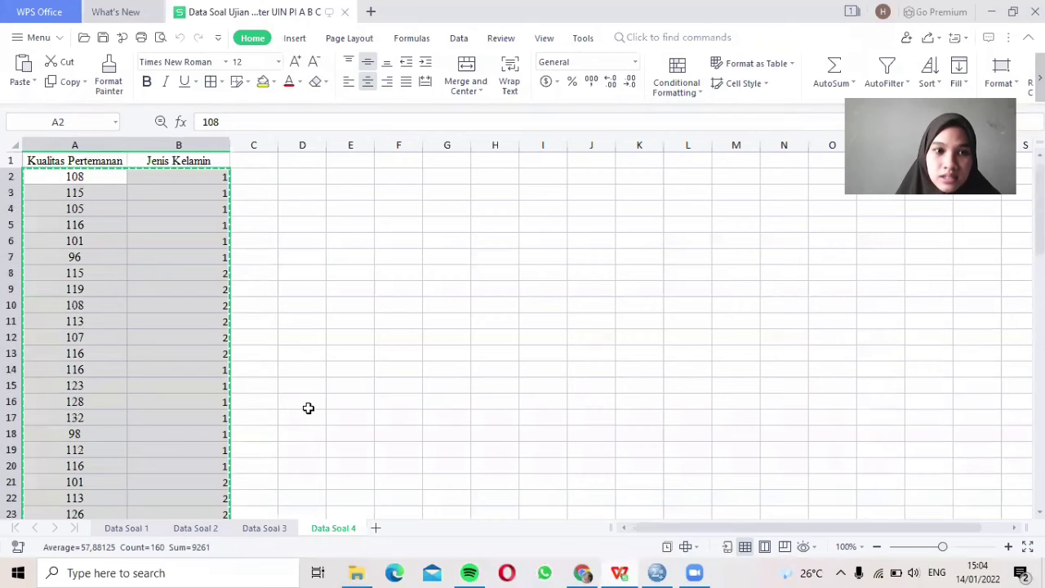
click(655, 572)
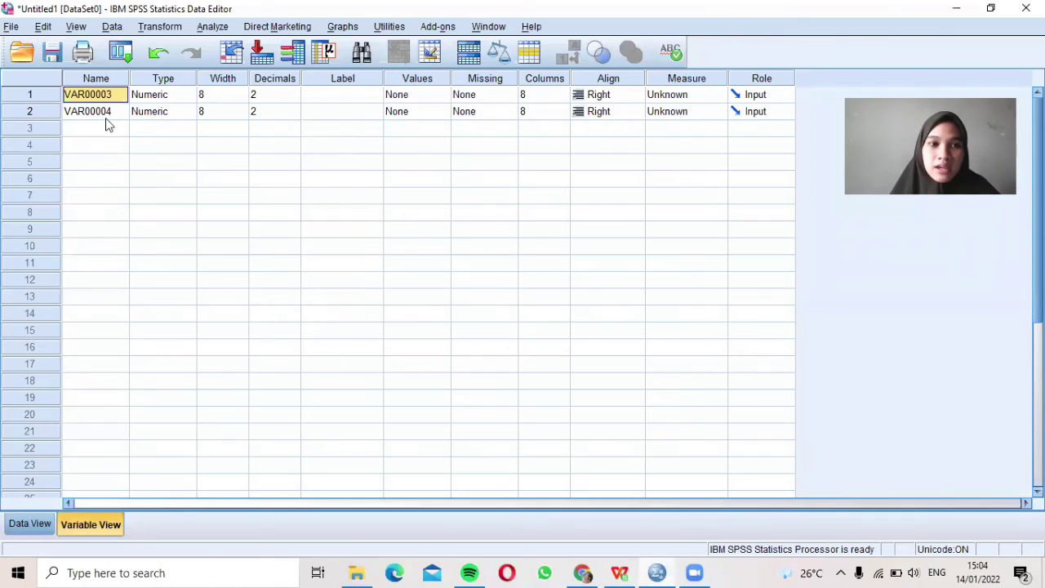
text(kual)
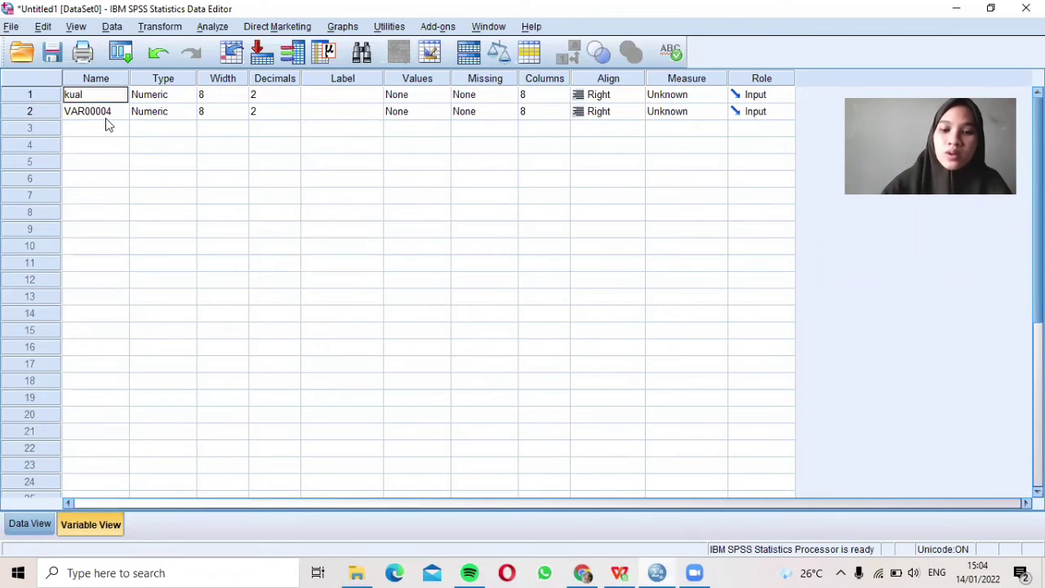
text(itas_)
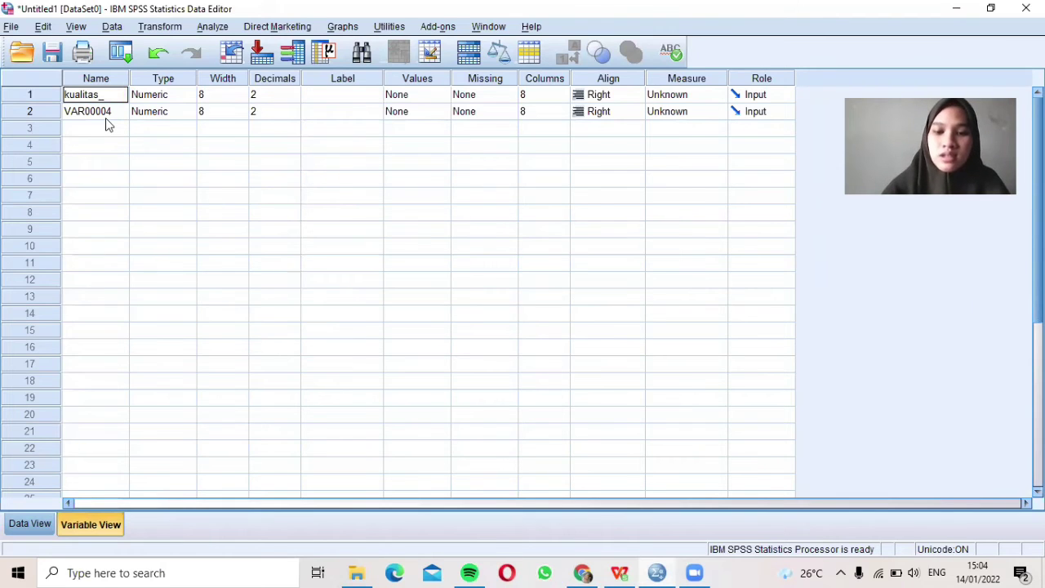
text(pertemanan)
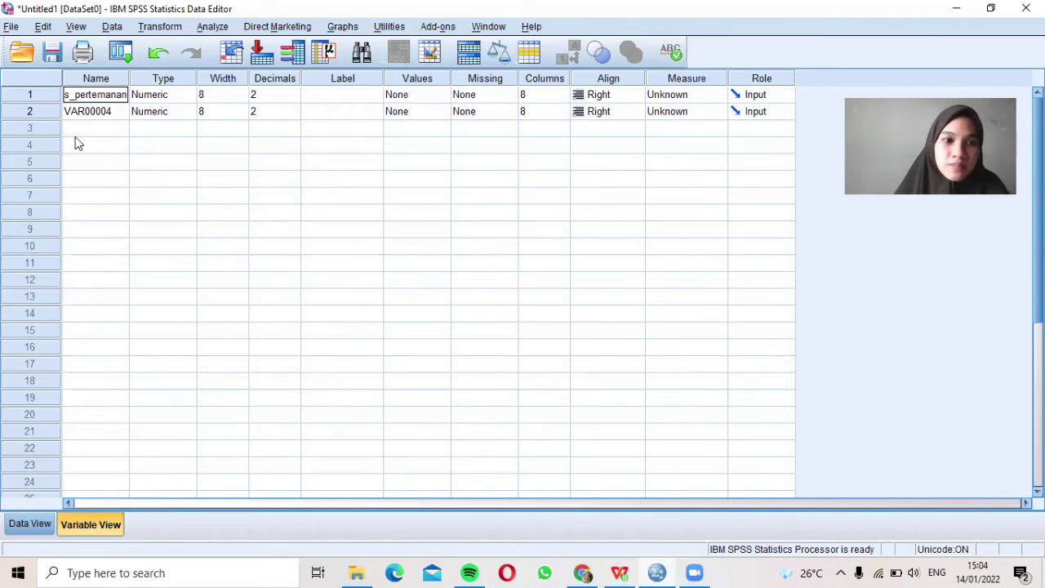
Step: Rename the second variable as JK
click(135, 113)
click(125, 113)
key(BackSpace)
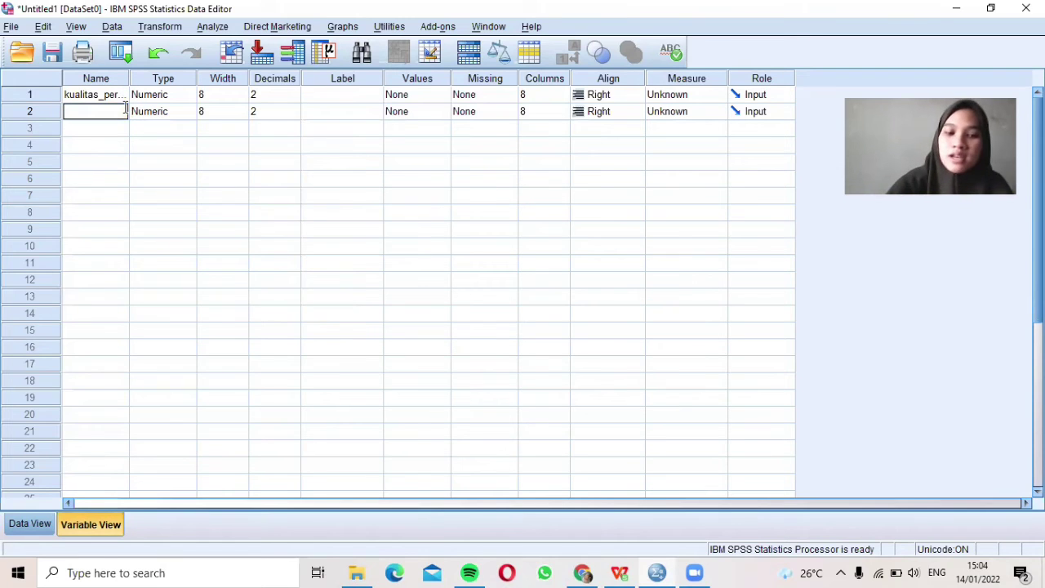
text(JK)
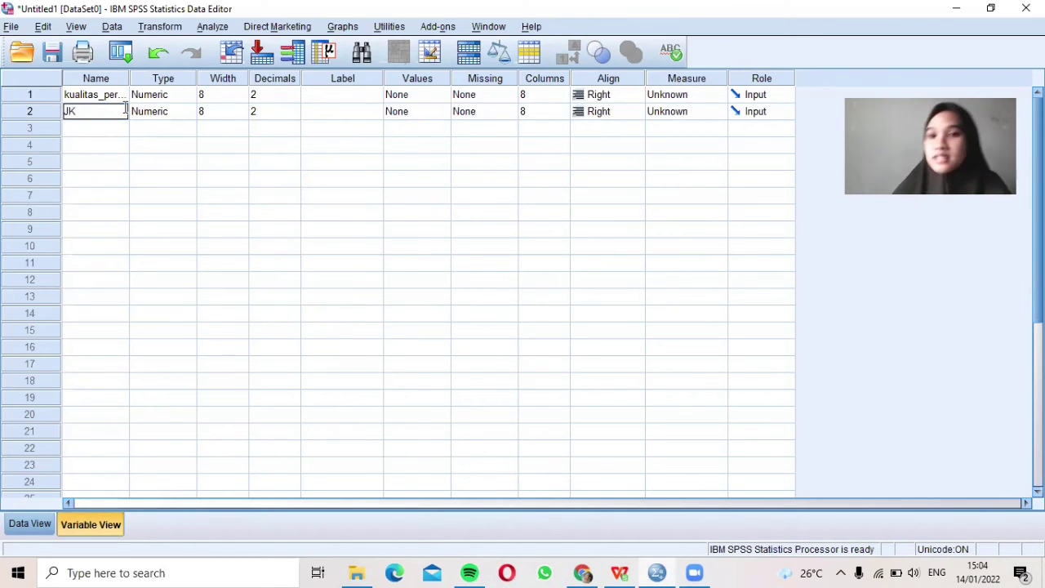
Step: Set the decimals of both kualitas_pertemanan and JK to 0
click(272, 98)
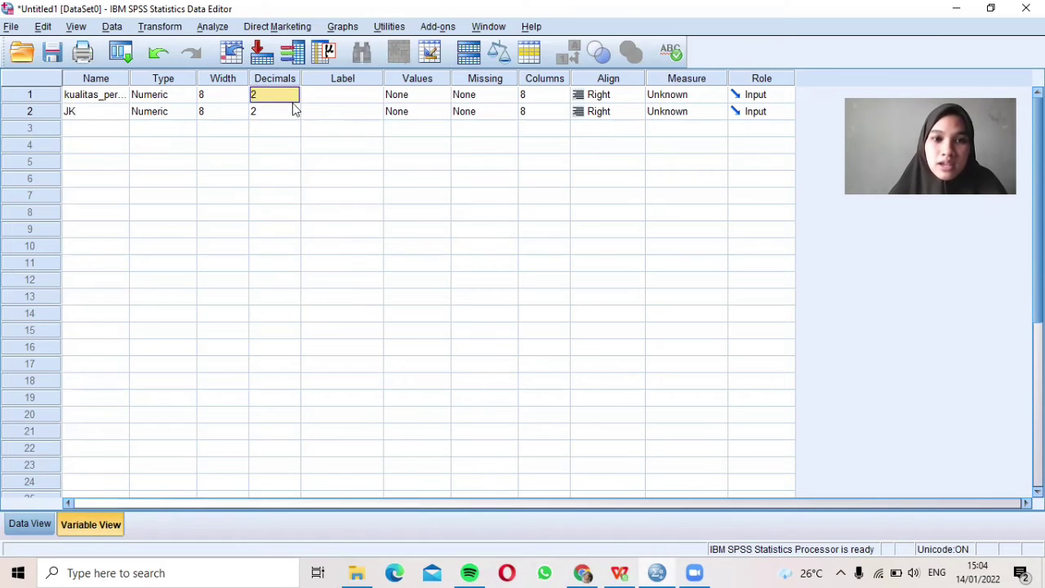
click(294, 99)
click(294, 99)
click(295, 115)
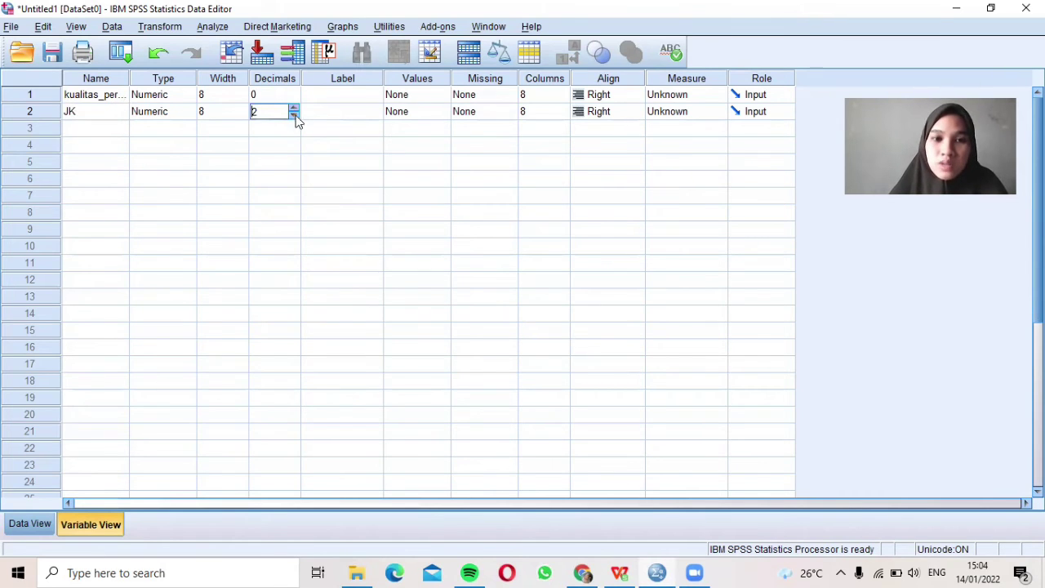
click(294, 115)
click(294, 115)
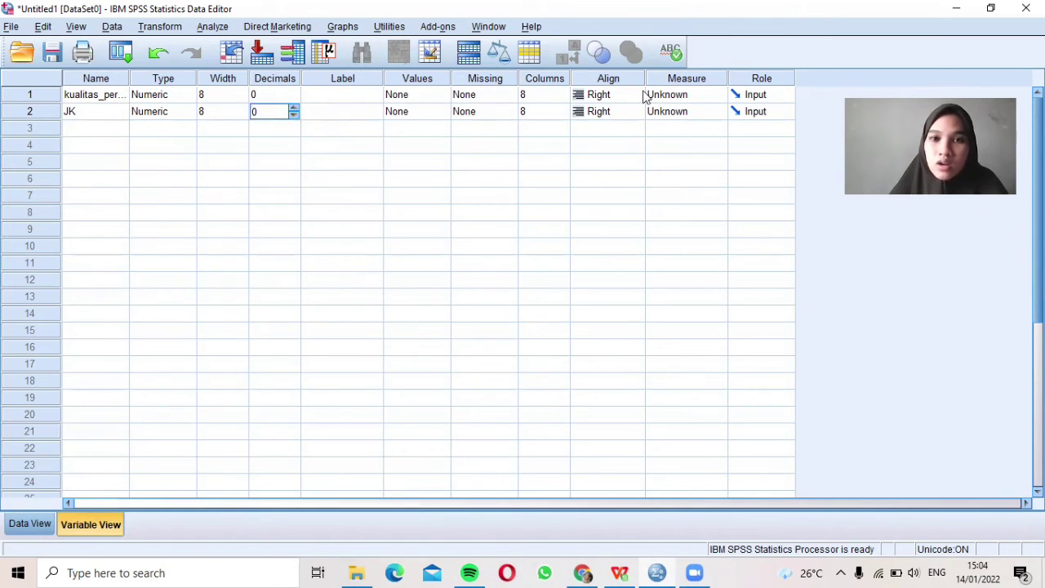
Step: Set the measurement level of kualitas_pertemanan to Scale and of JK to Nominal
click(686, 96)
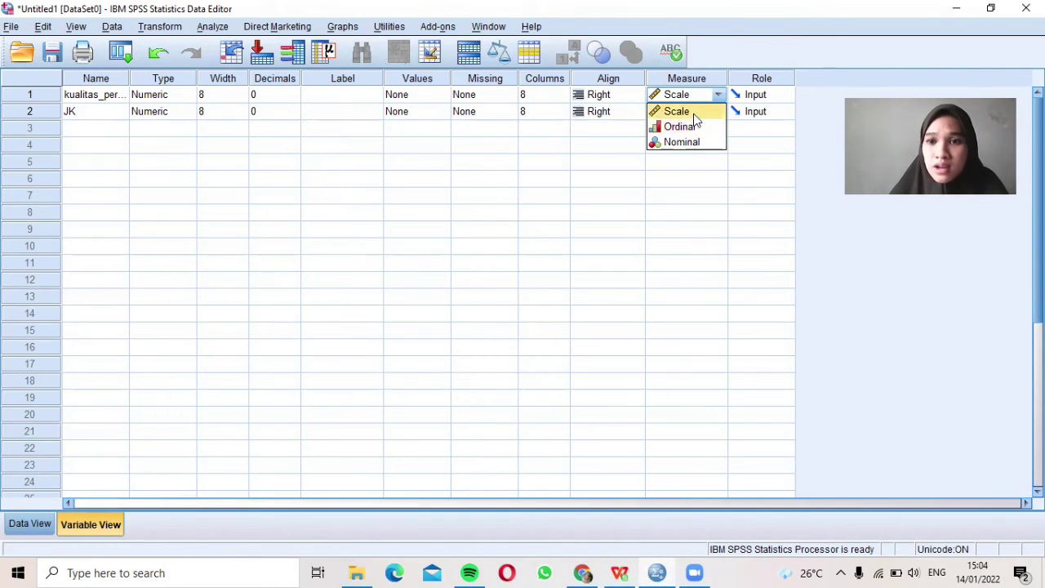
click(691, 111)
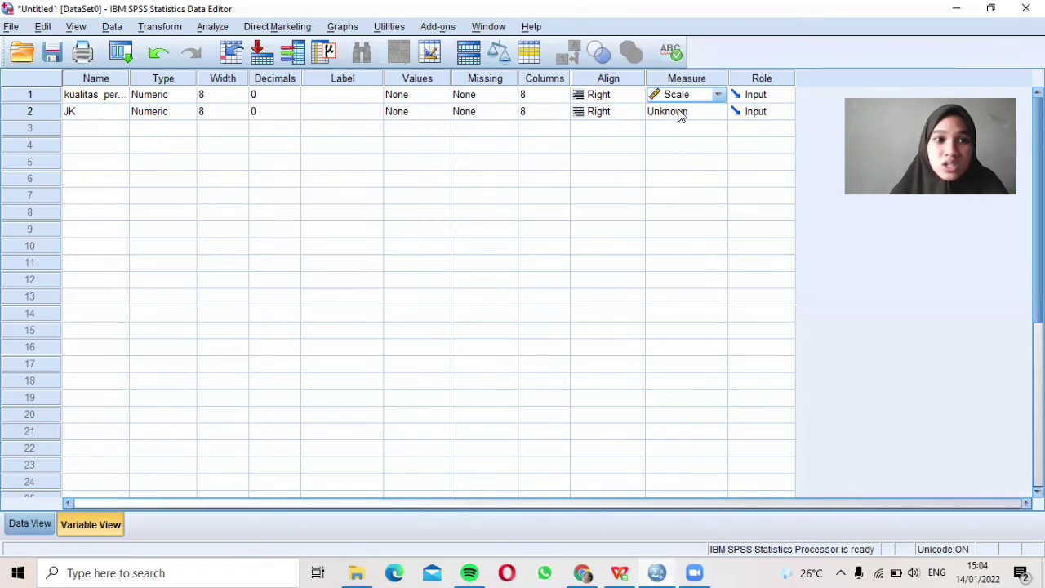
click(680, 115)
click(675, 160)
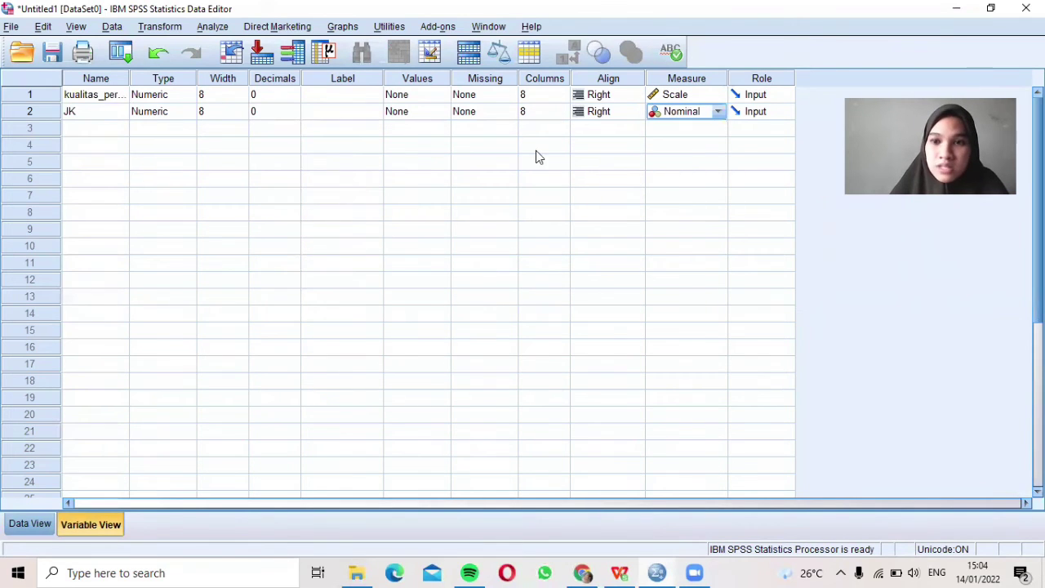
Step: Add a value label to the JK variable assigning laki-laki to value 1
click(416, 112)
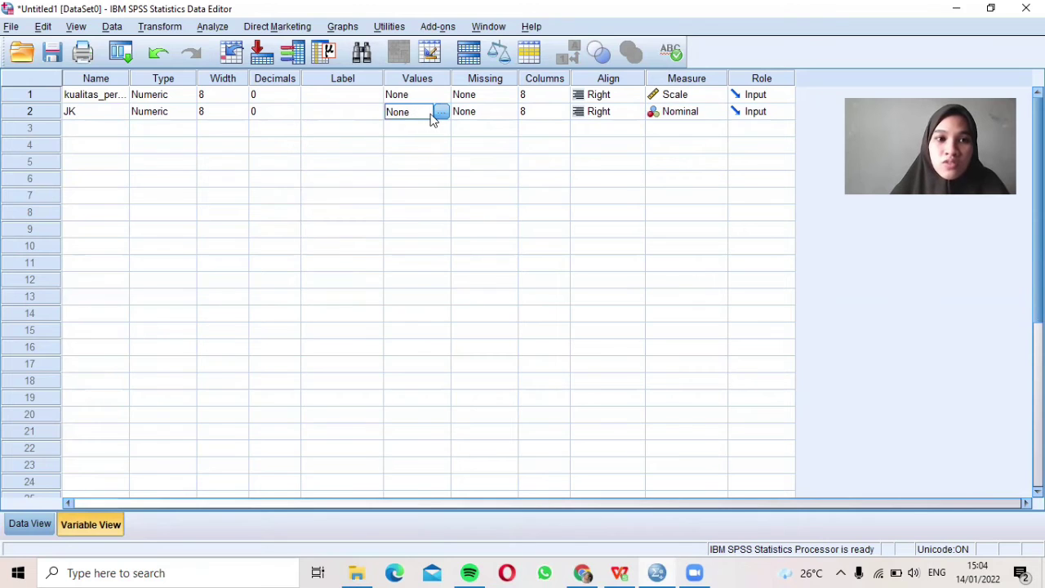
click(441, 115)
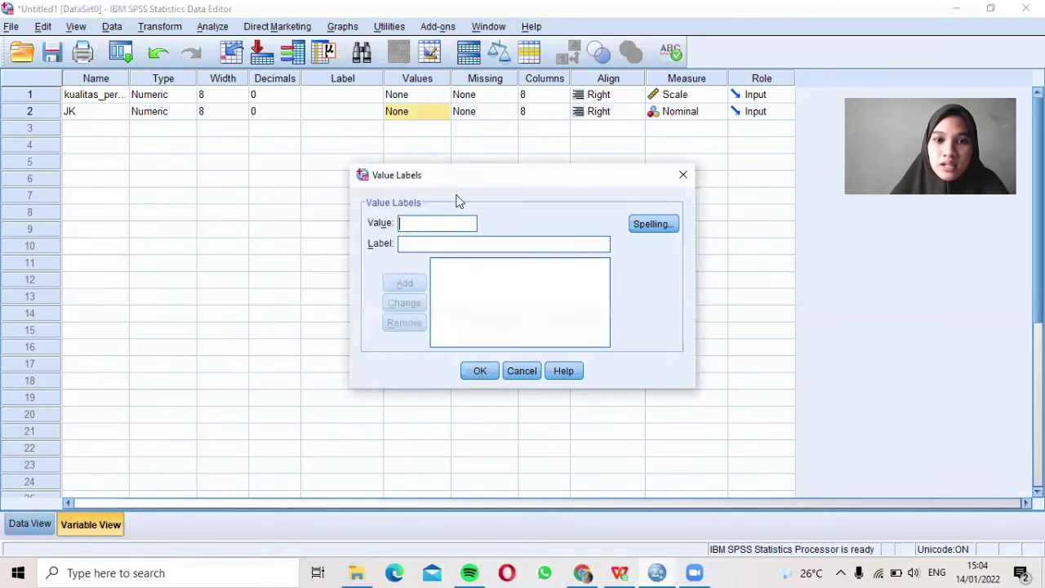
text(1)
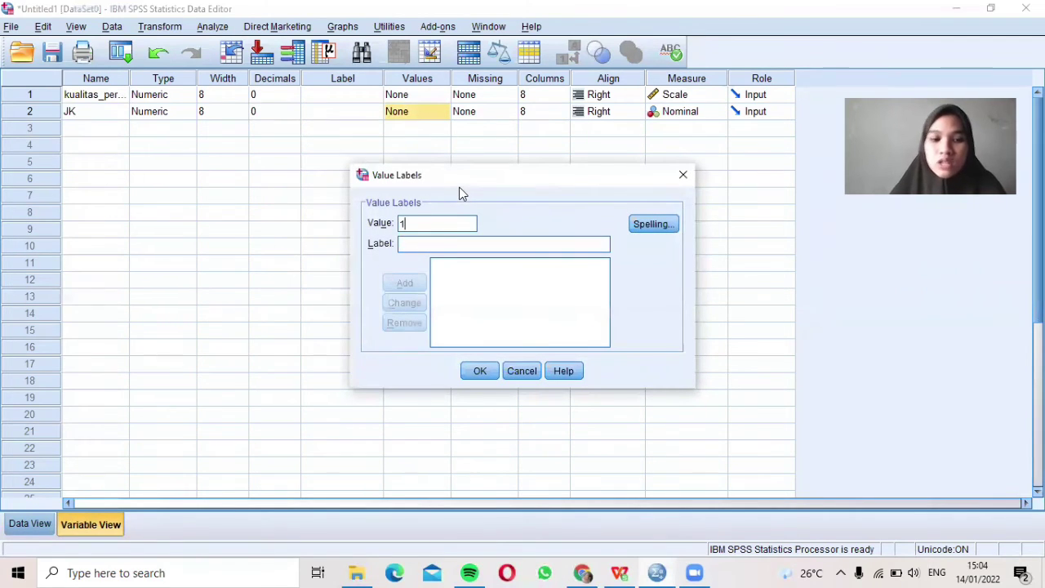
click(463, 244)
text(laki-)
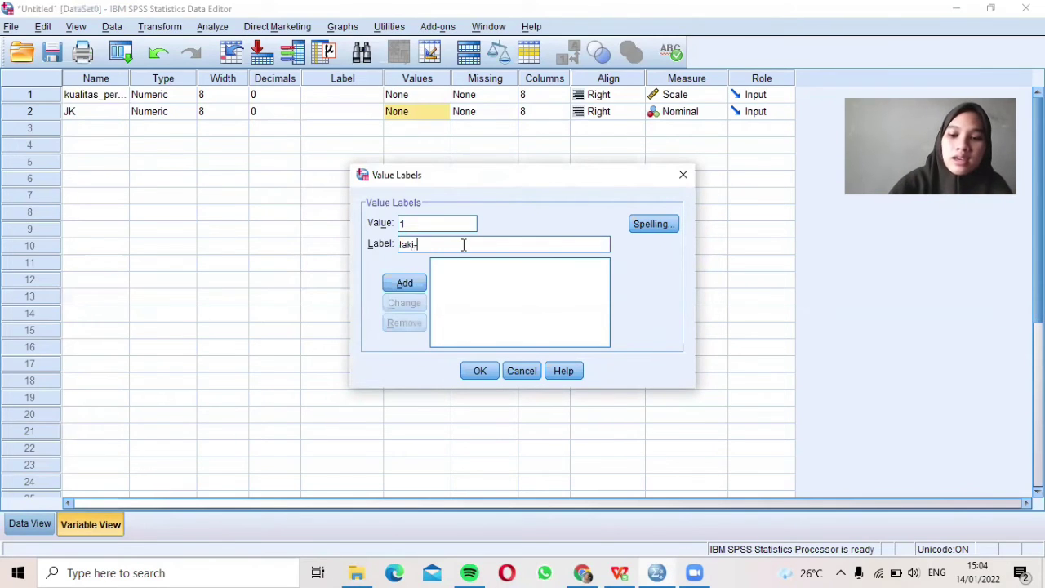
text(laki)
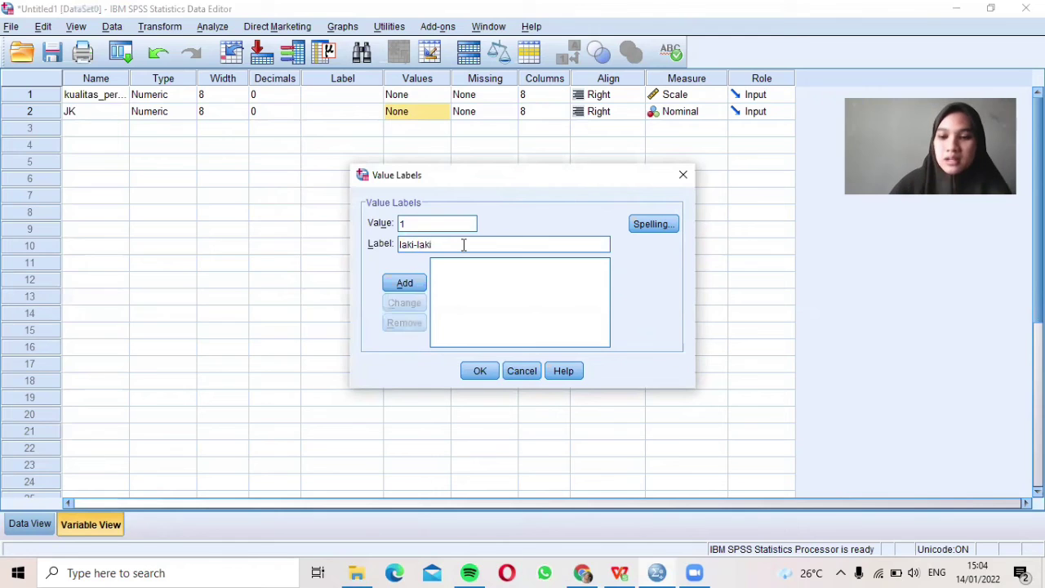
key(Return)
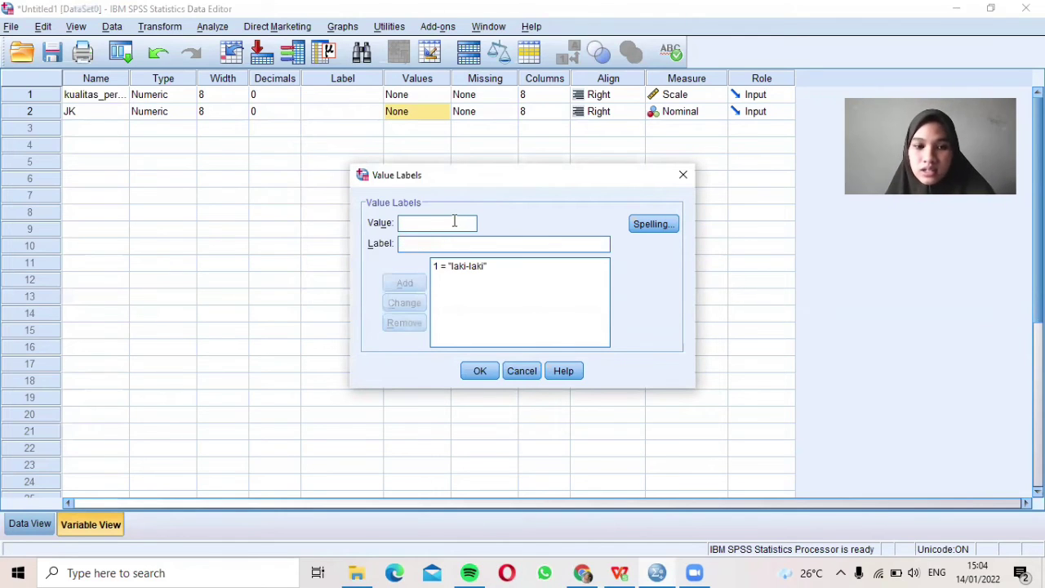
Step: Add the label perempuan for value 2 of JK and apply the value labels
text(2)
click(538, 242)
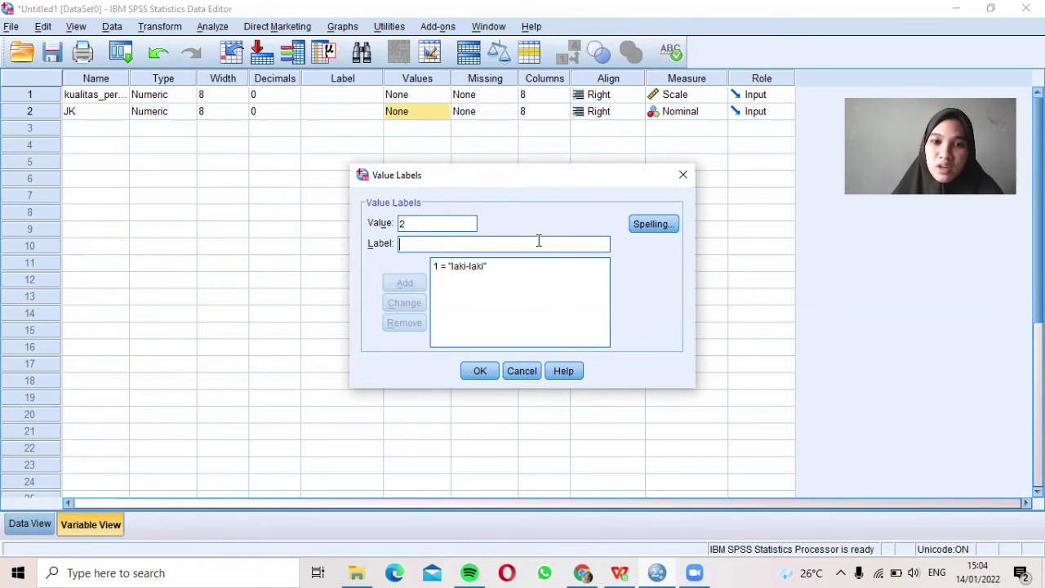
text(perem)
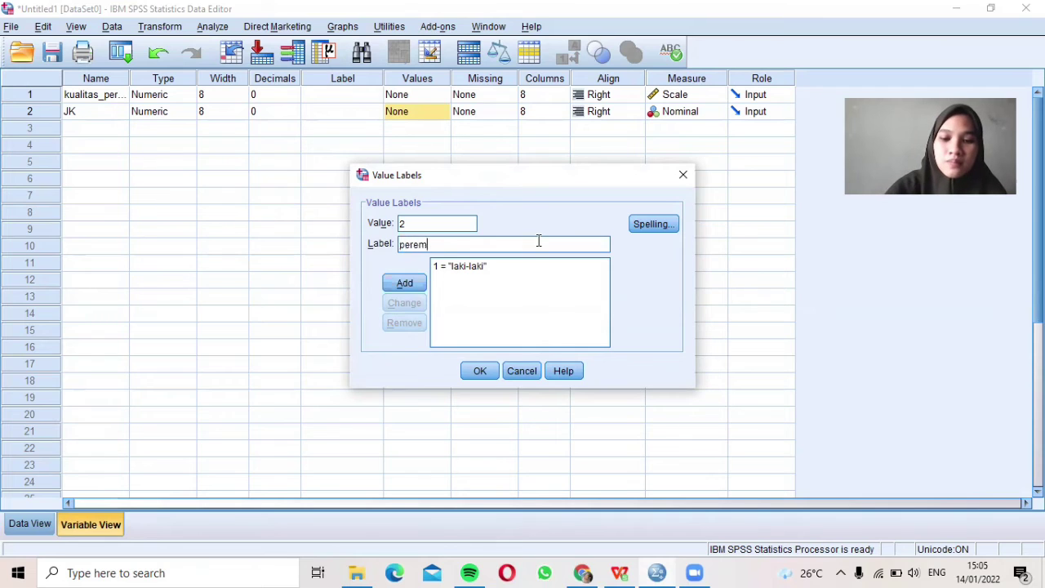
text(puan)
key(Return)
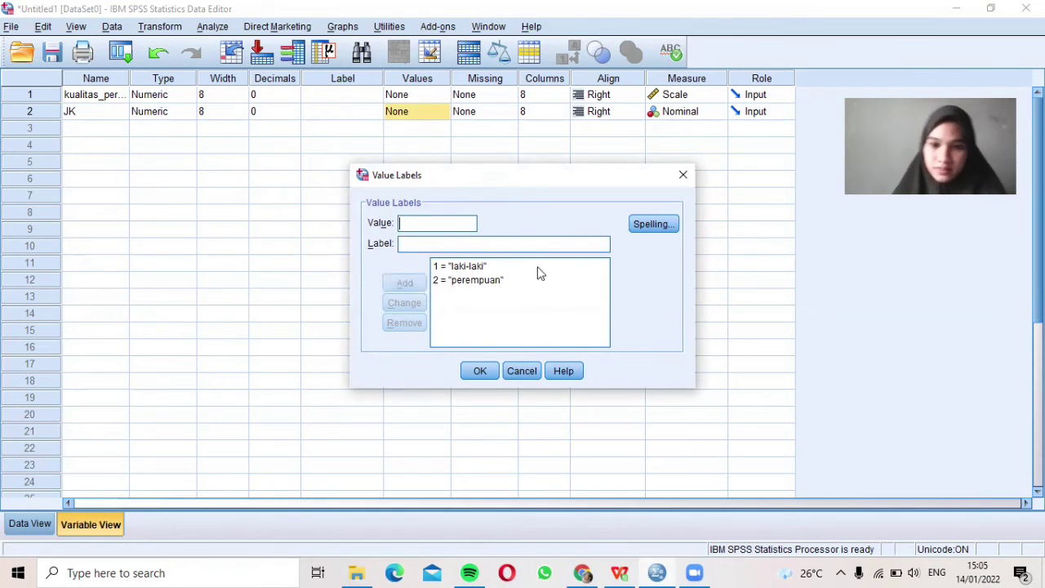
click(480, 371)
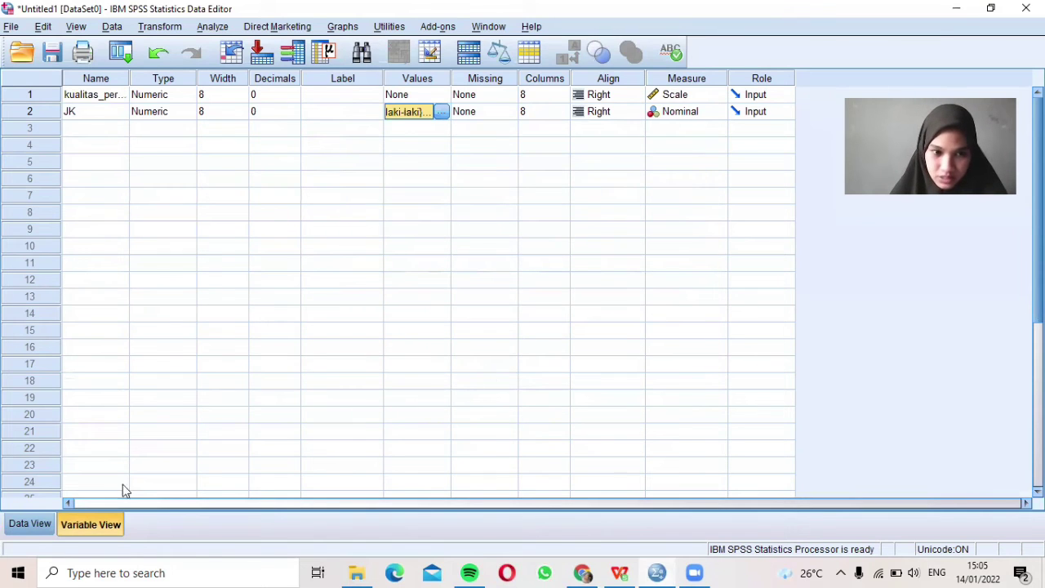
Step: Set up an Explore analysis with kualitas_pertemanan and JK as the dependent variables
click(32, 525)
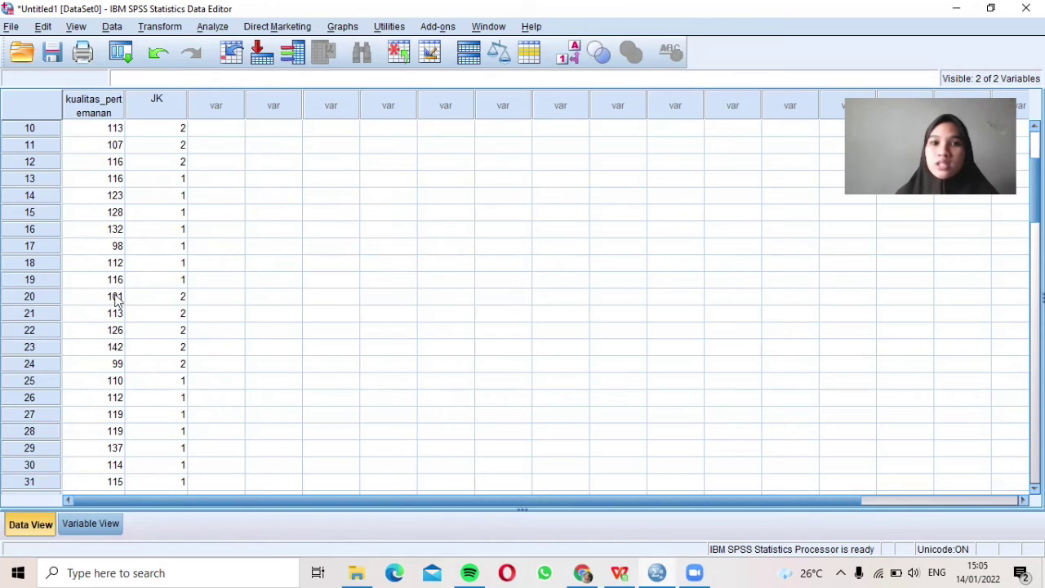
click(214, 27)
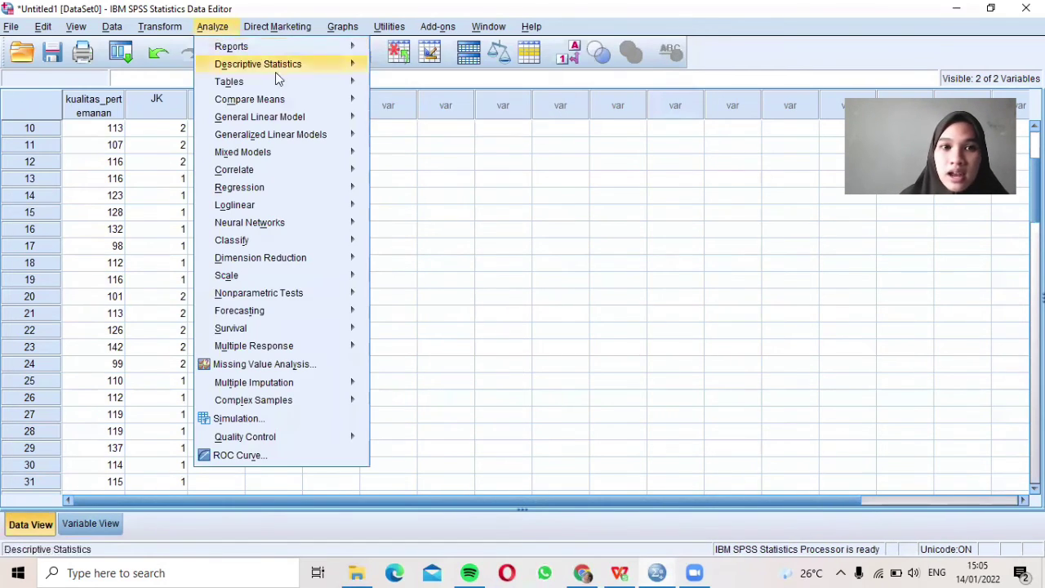
mouse_move(367, 64)
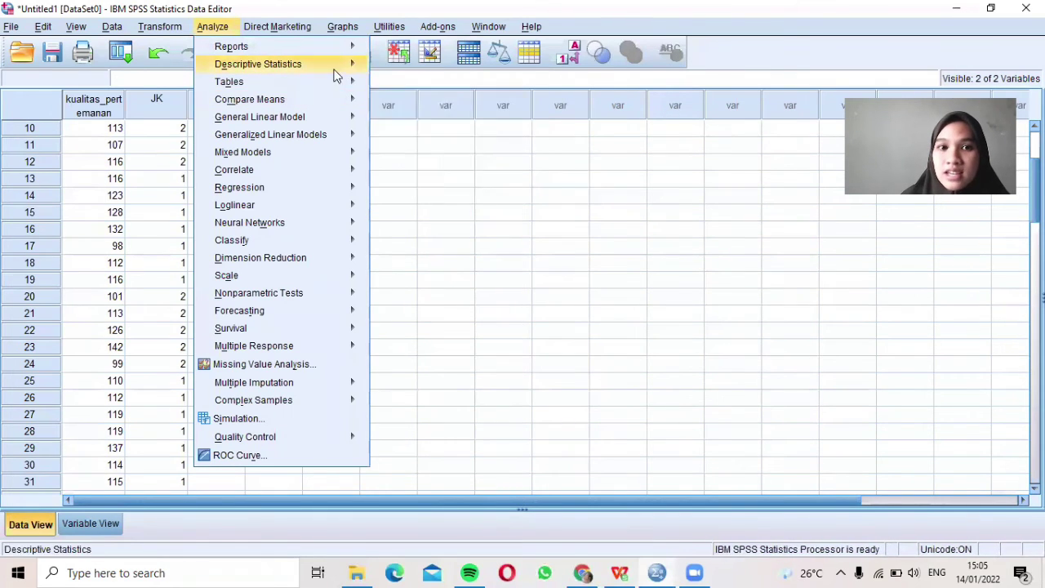
click(400, 106)
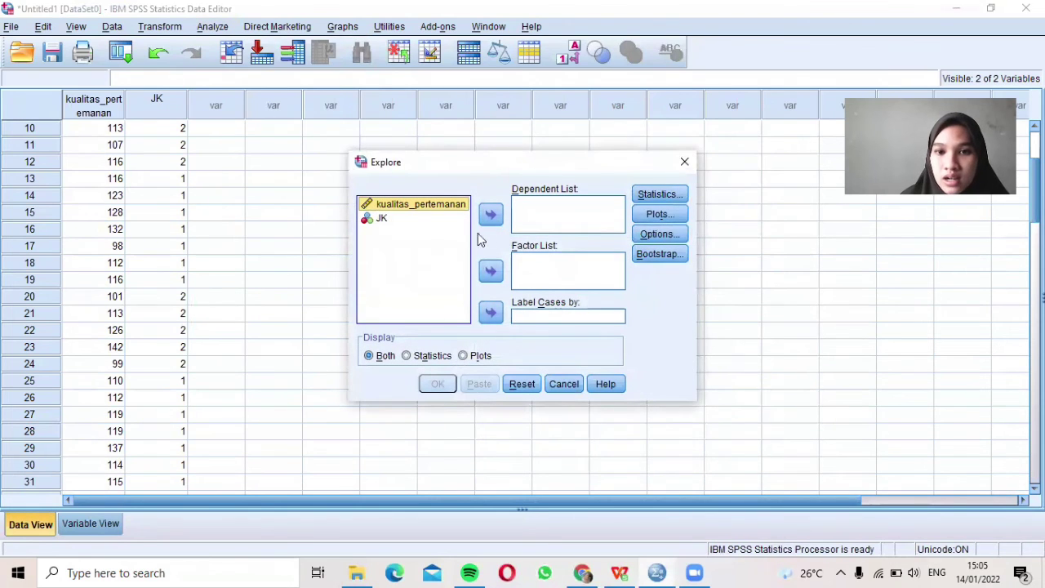
shift+click(425, 218)
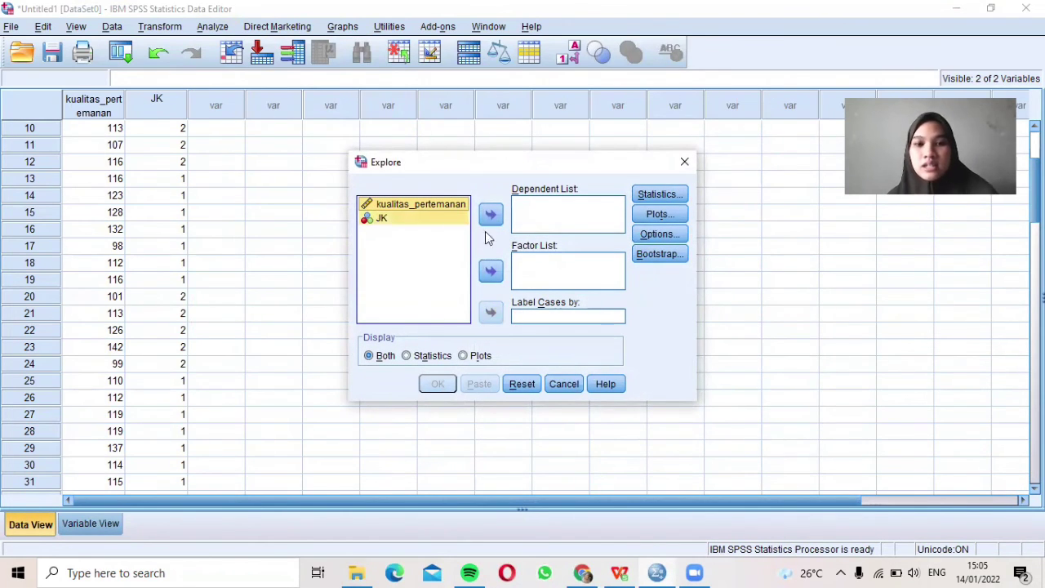
click(490, 214)
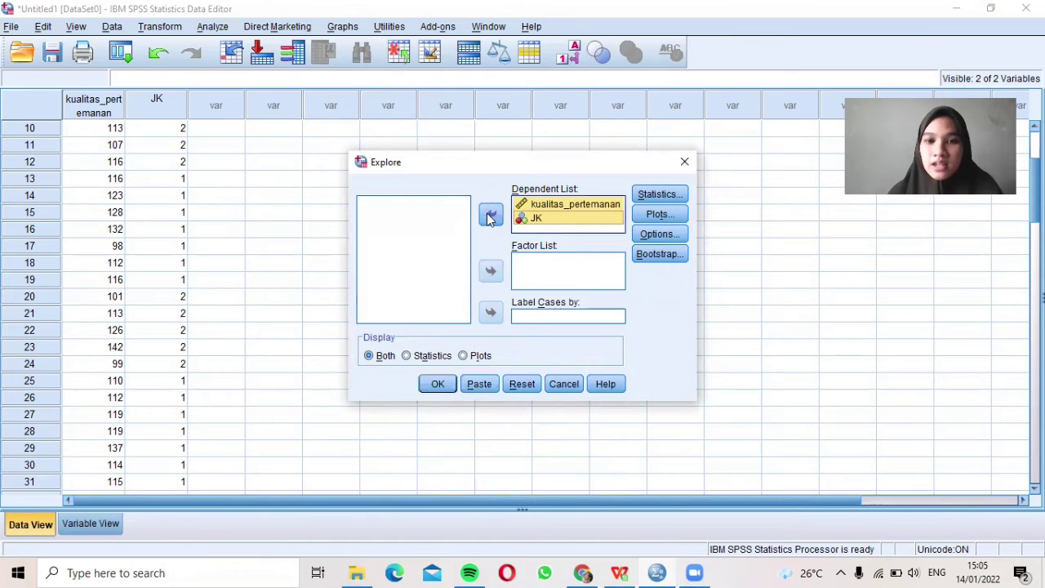
Step: Run the Explore analysis with stem-and-leaf plots and normality plots with tests
click(673, 214)
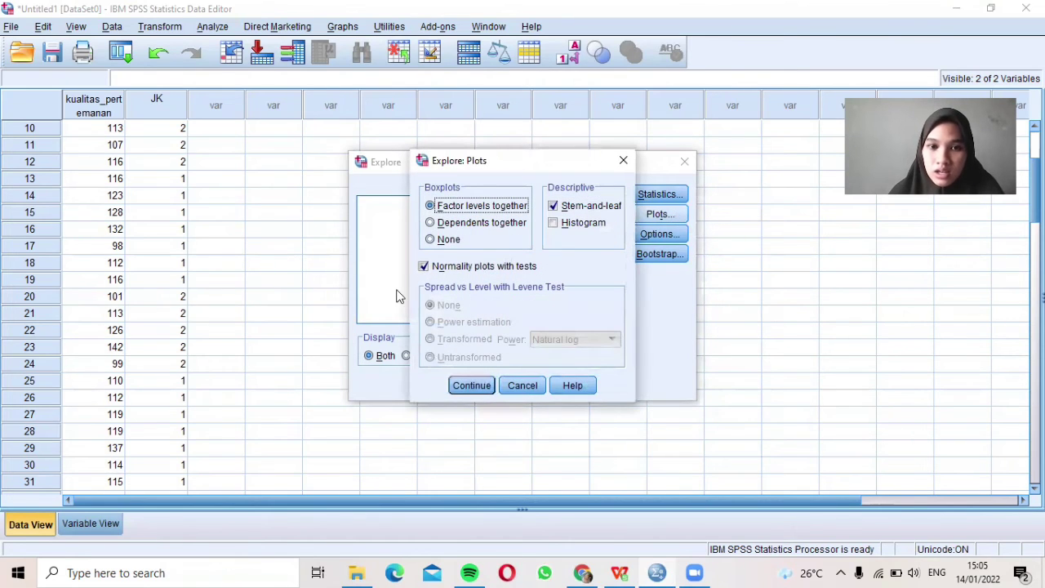
click(472, 385)
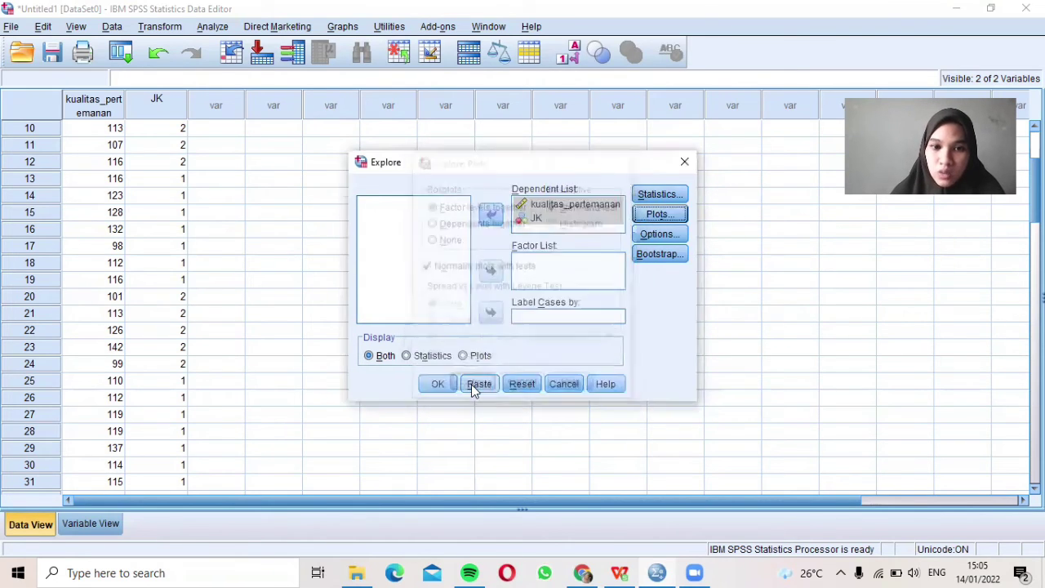
click(441, 383)
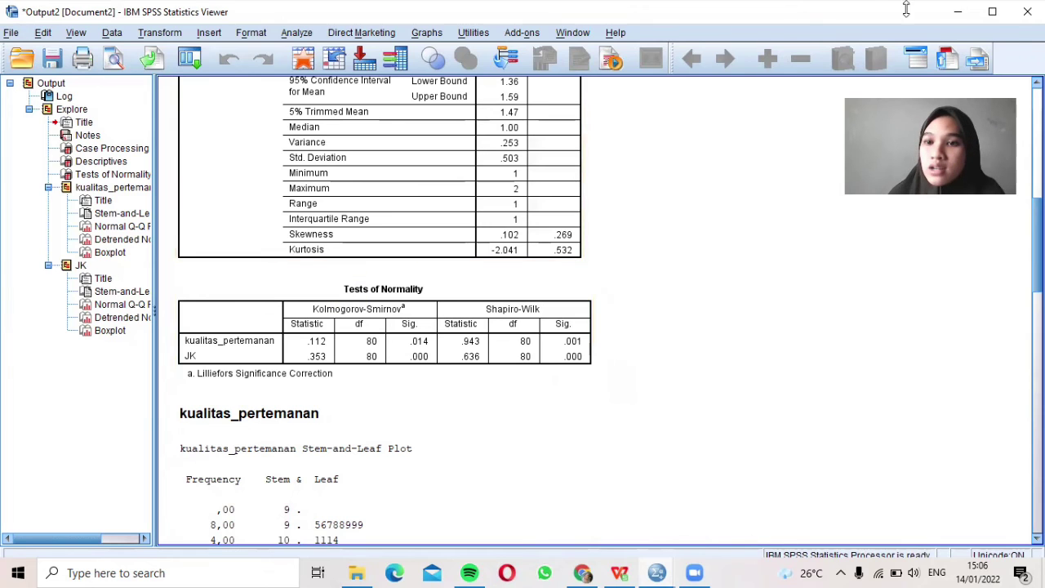
Step: Set up an Independent-Samples T Test with kualitas_pertemanan as the test variable and JK as the grouping variable
click(959, 13)
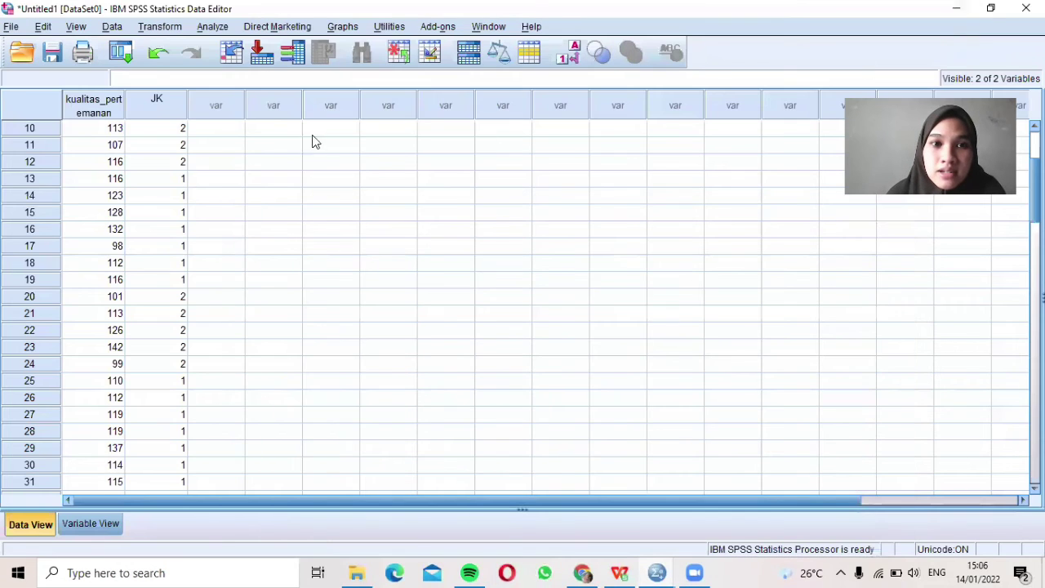
click(211, 26)
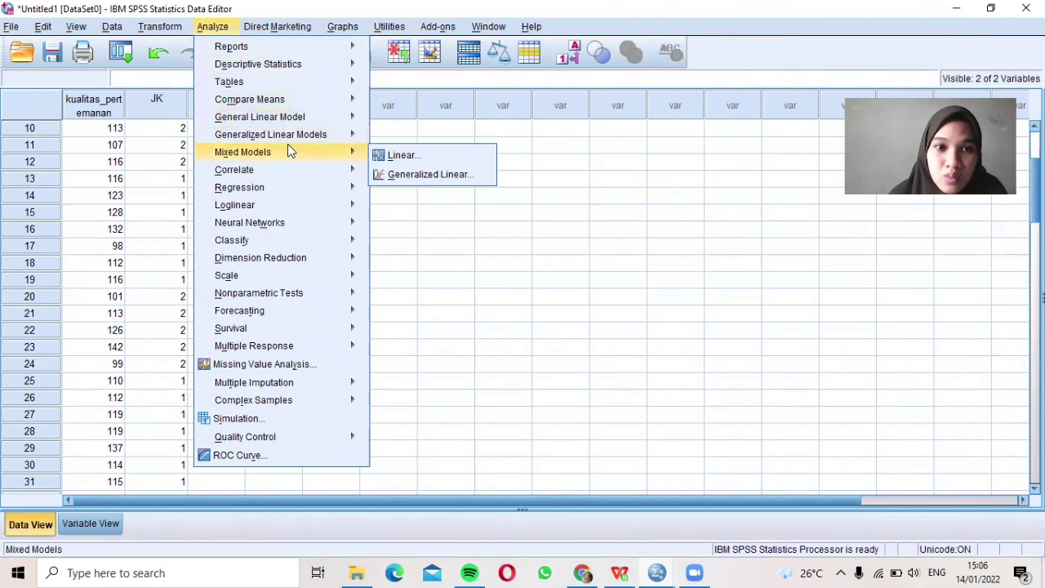
mouse_move(318, 99)
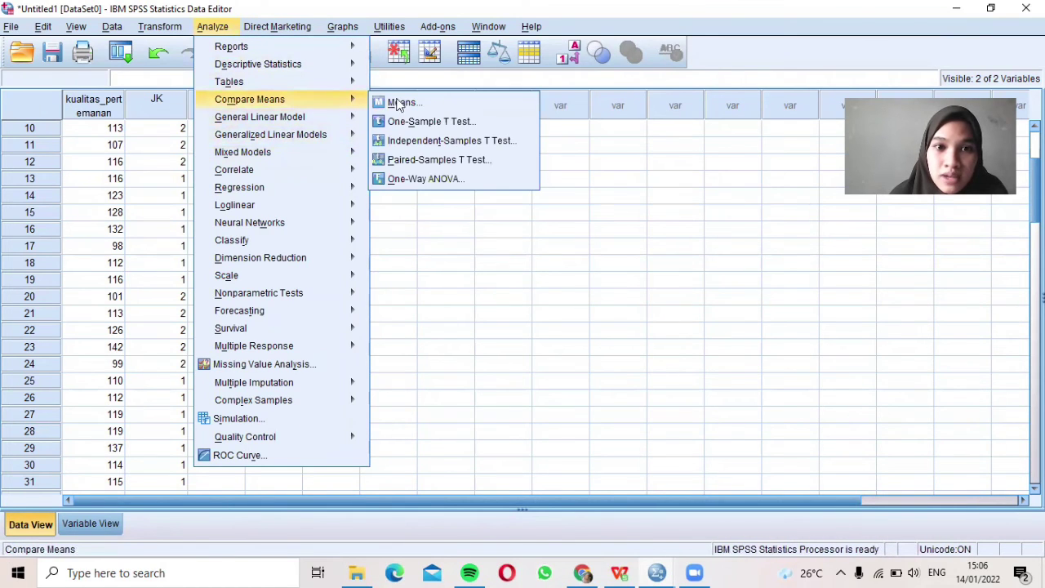
click(447, 141)
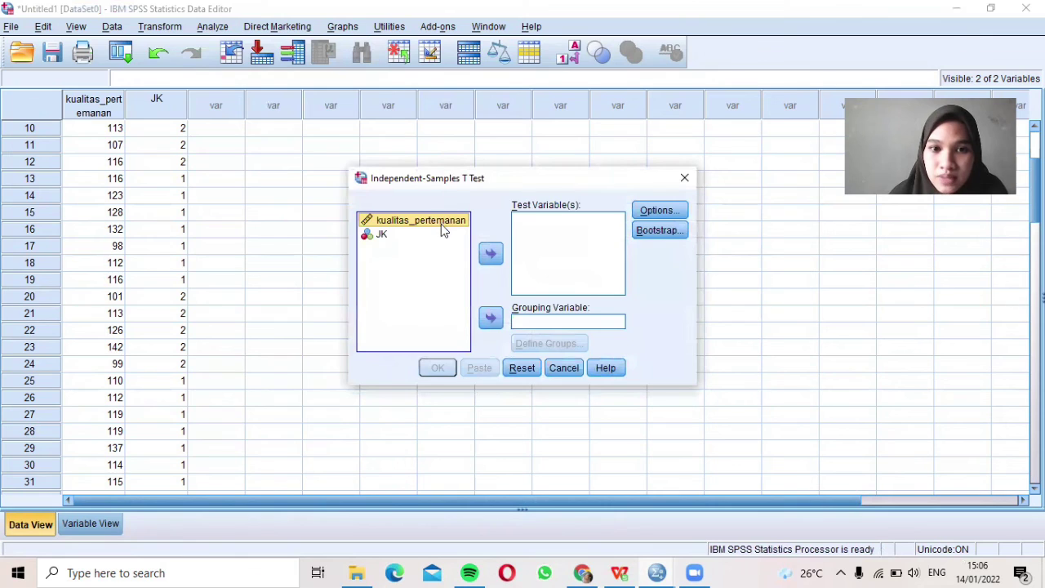
click(492, 254)
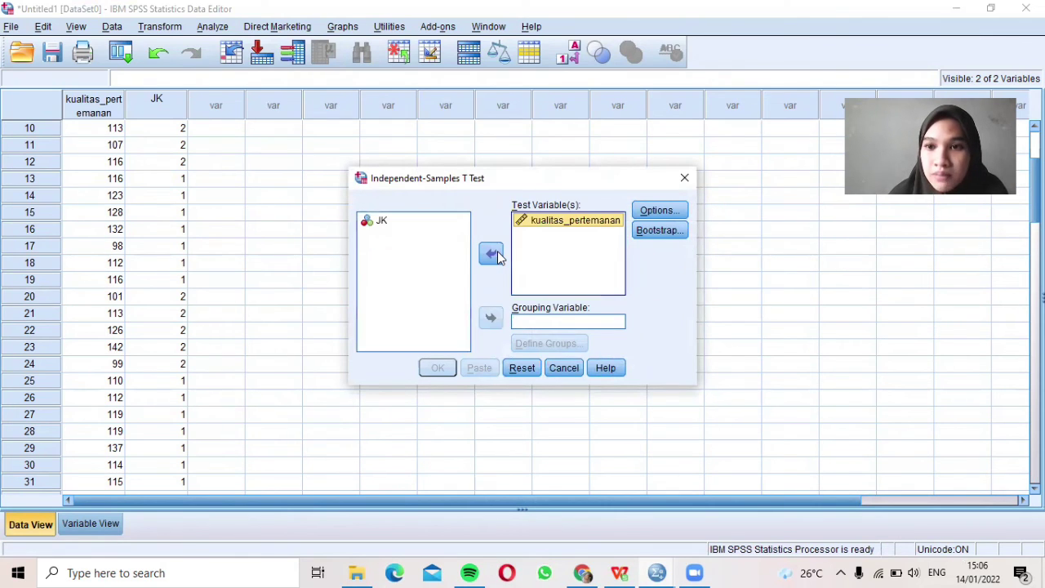
click(431, 226)
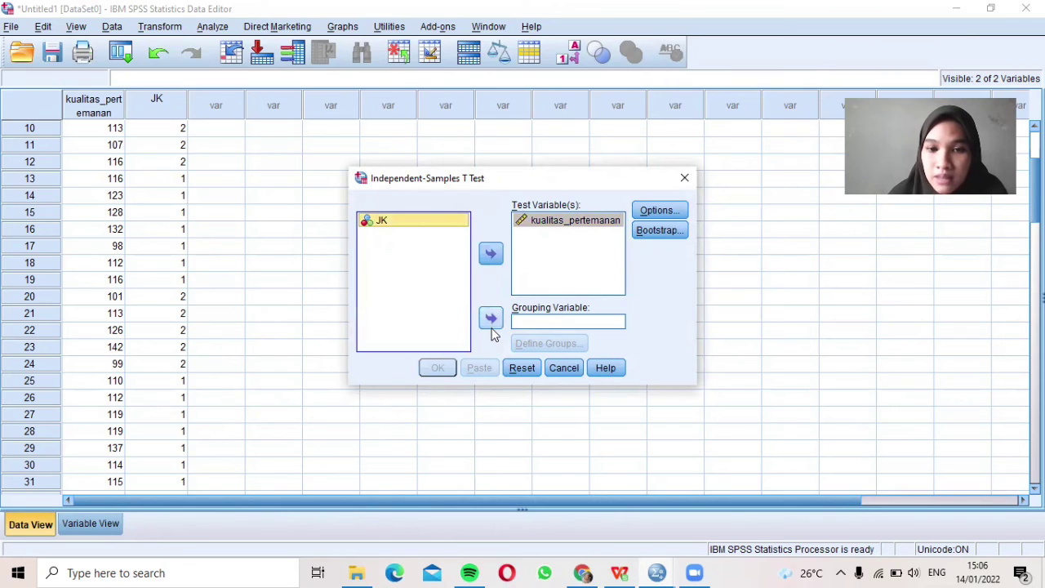
click(491, 321)
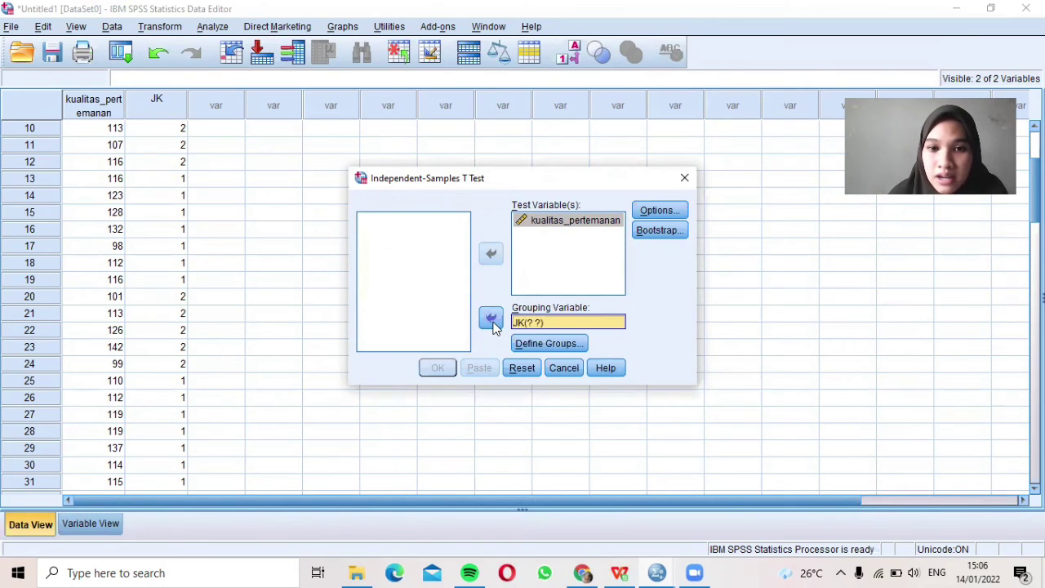
Step: Define the JK groups with values 1 and 2 and run the t-test
click(563, 345)
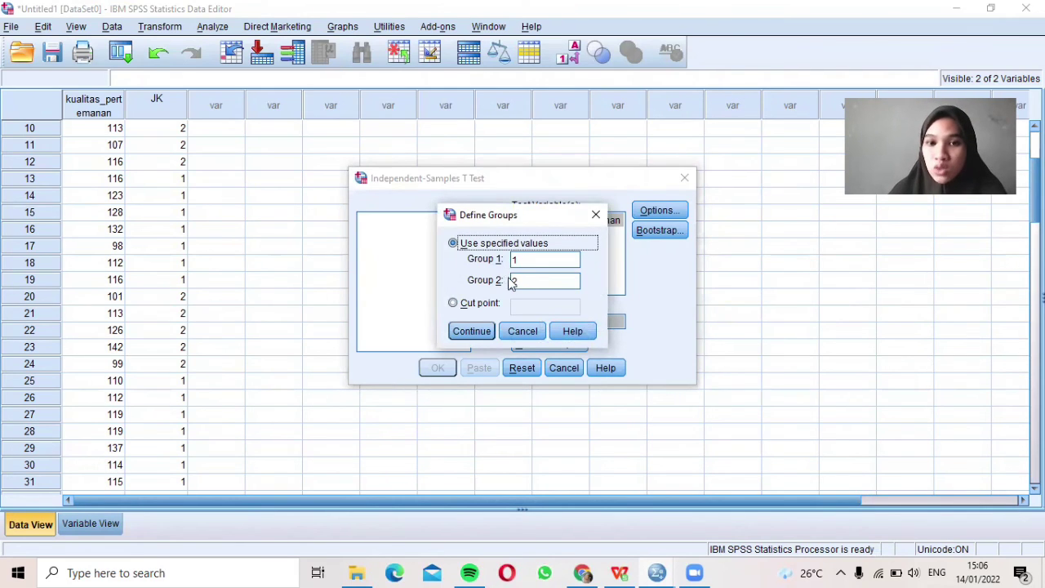
click(485, 335)
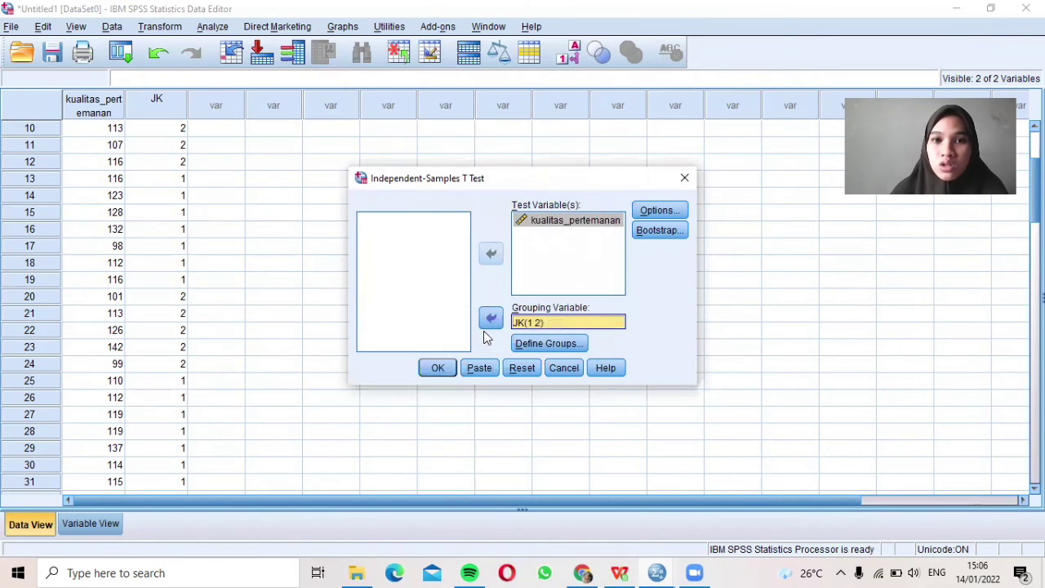
click(437, 368)
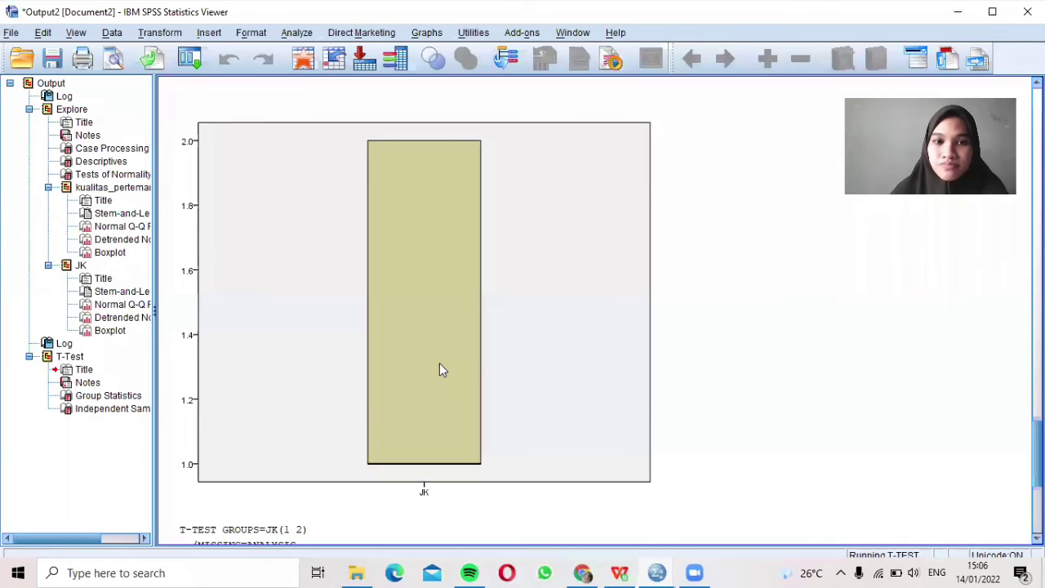